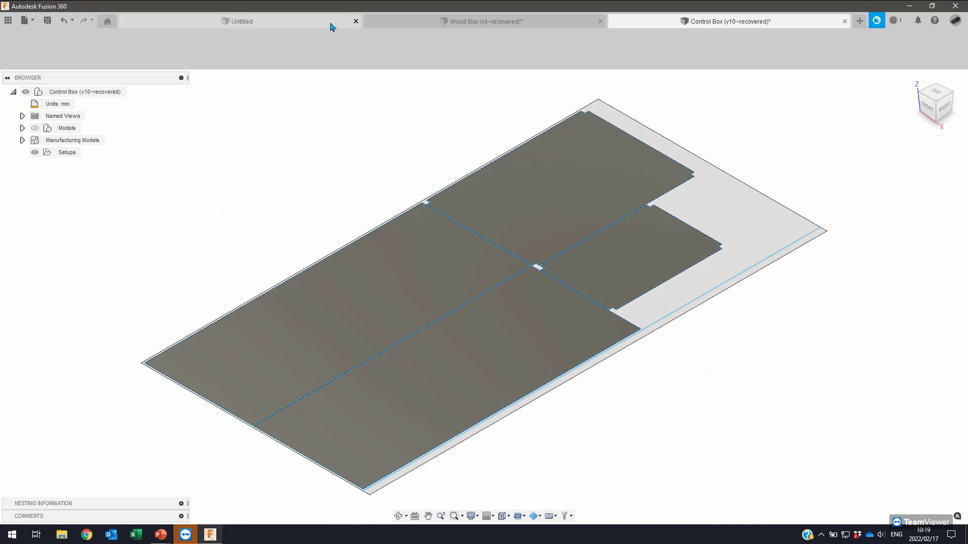
Close the Untitled document and switch to the Wood Box design.
click(356, 22)
click(298, 24)
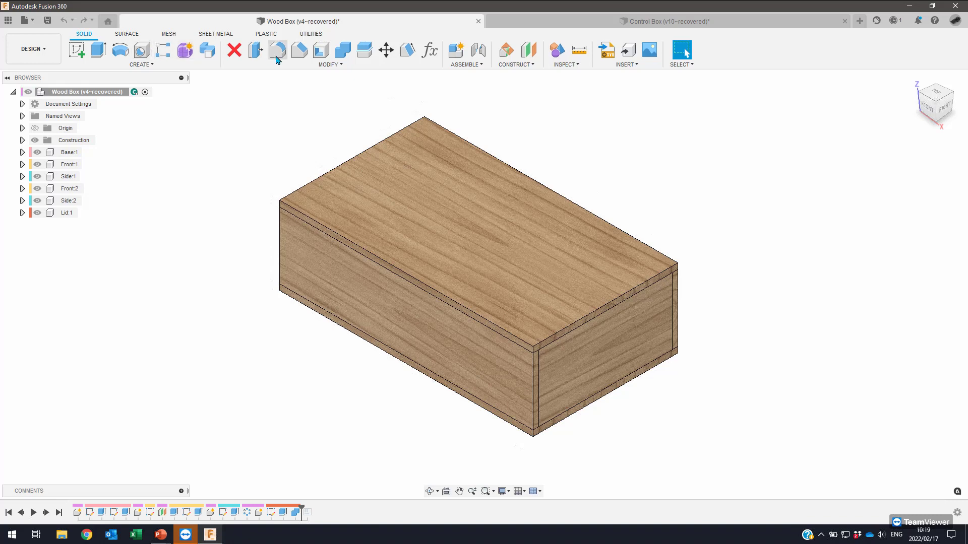
Start an Arrange operation and select the outer faces of Lid:1, Front:1 and Side:1 as objects.
click(336, 68)
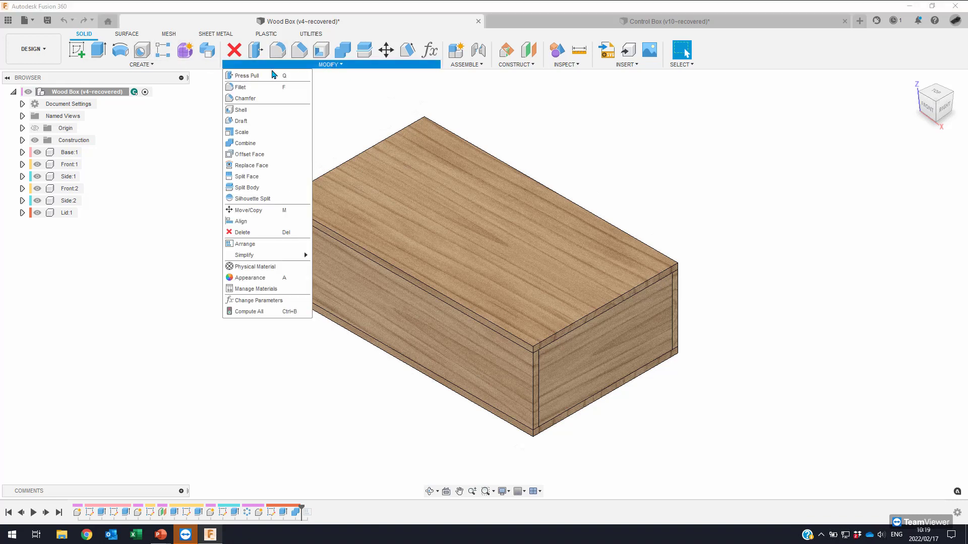
click(141, 64)
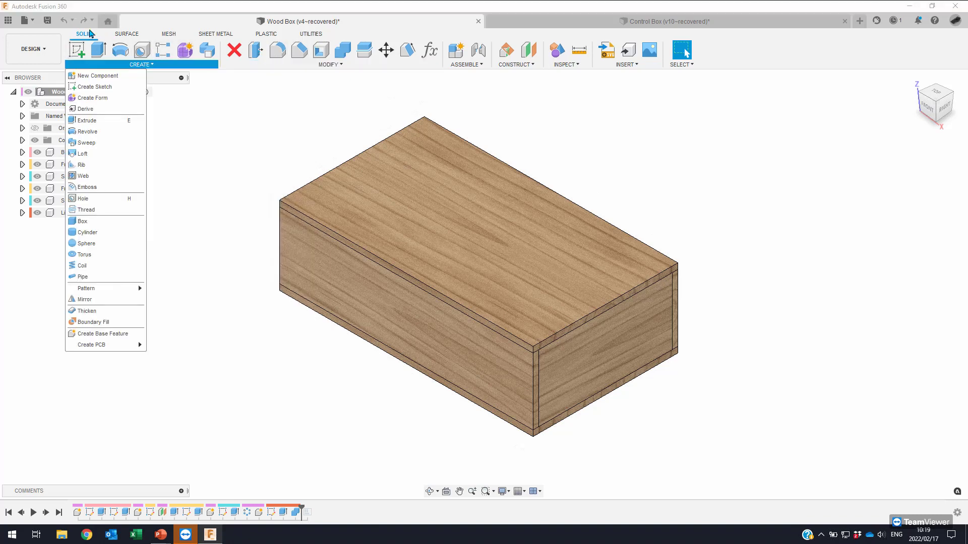
click(336, 66)
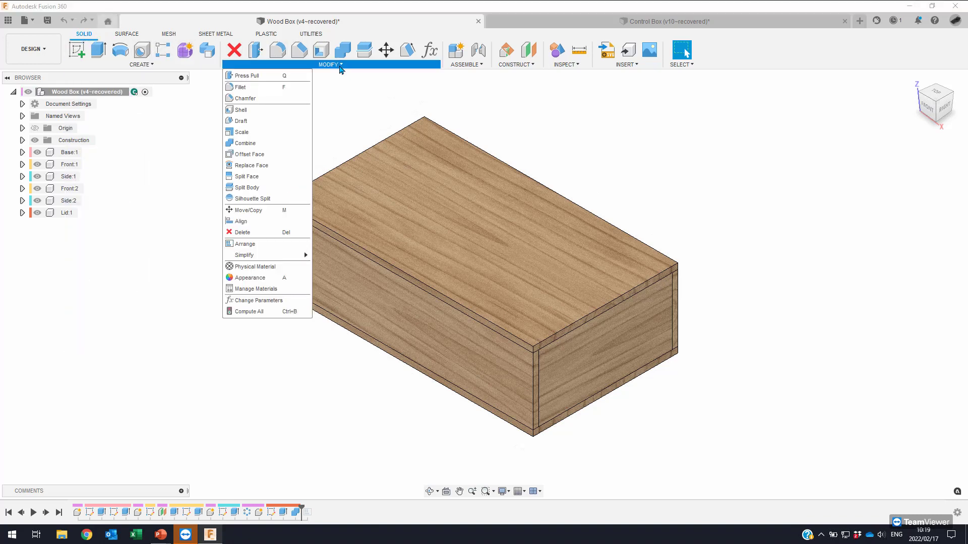
click(248, 244)
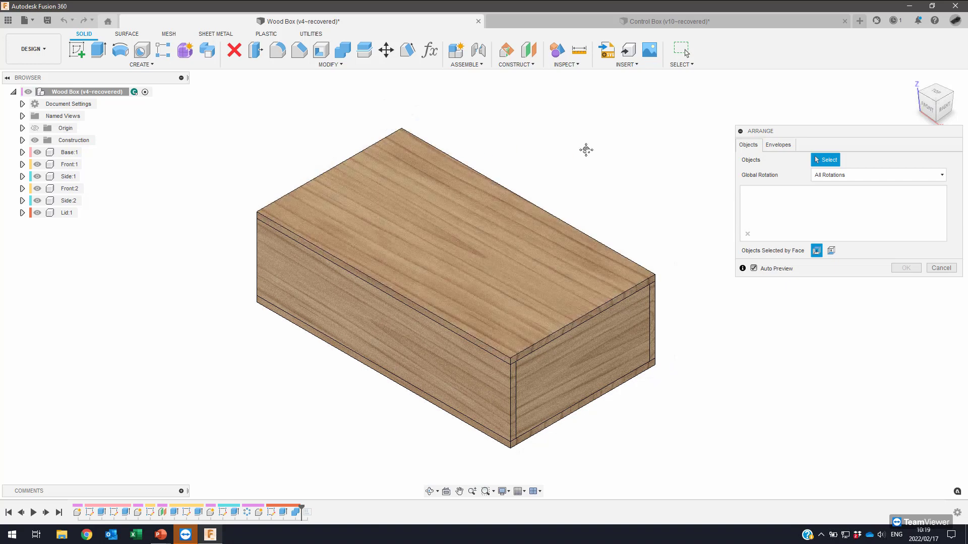
scroll(586, 149, down, 2)
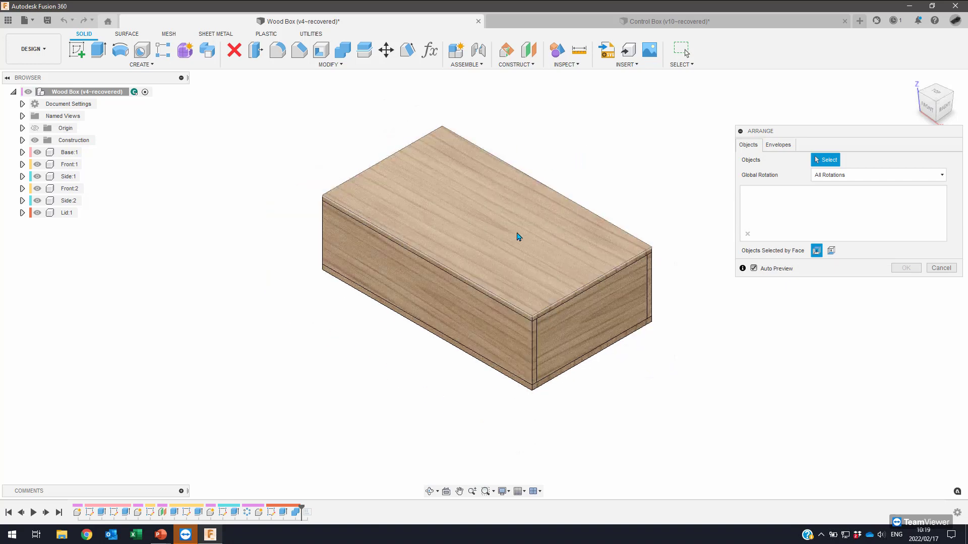
click(462, 217)
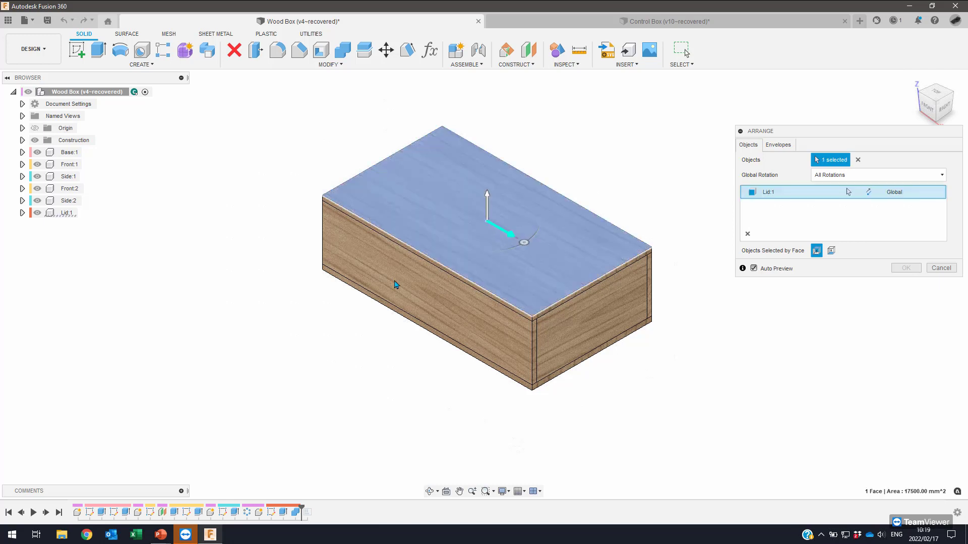
click(402, 289)
click(591, 317)
Add the outer faces of Front:2, Side:2 and Base:1 to the objects being arranged.
shift+middle_drag(666, 249, 332, 361)
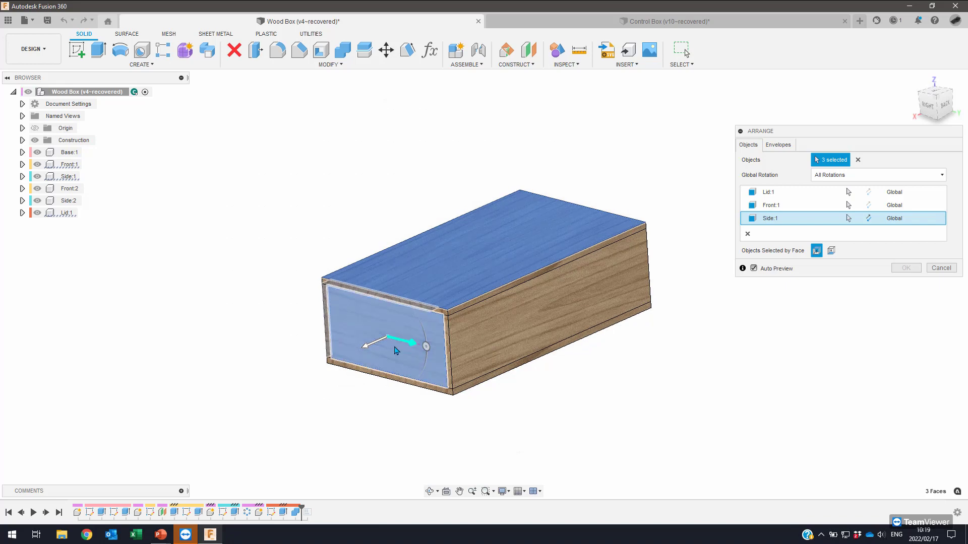
click(509, 327)
shift+middle_drag(573, 314, 566, 335)
click(565, 340)
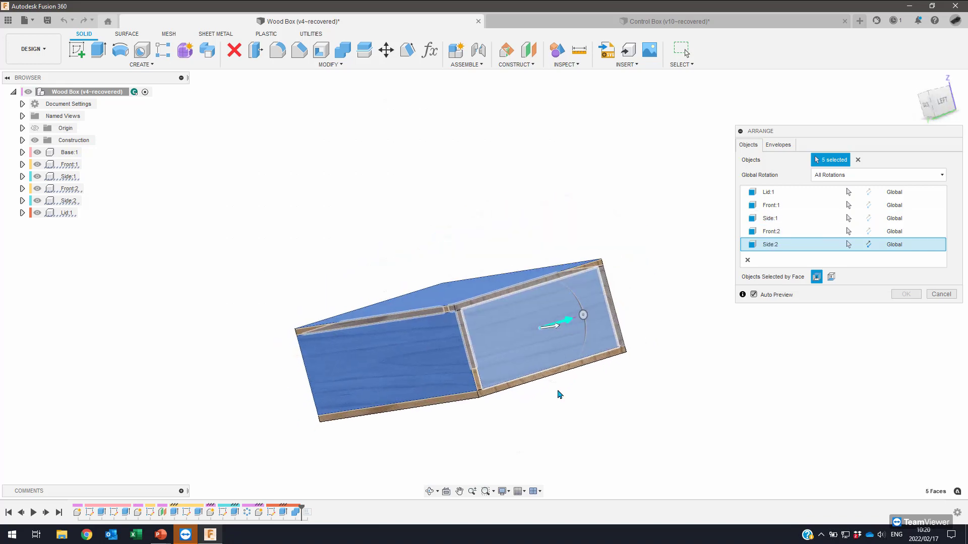
shift+middle_drag(559, 393, 494, 356)
click(494, 354)
shift+middle_drag(624, 283, 706, 214)
shift+middle_drag(790, 195, 825, 160)
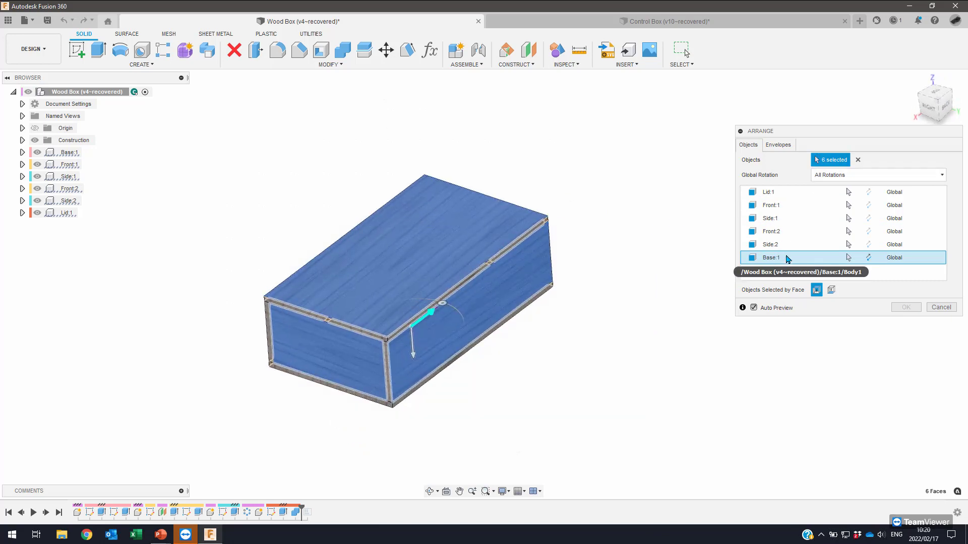
Restrict the global rotation of the arranged objects to 180 Only.
shift+middle_drag(828, 242, 856, 183)
click(856, 178)
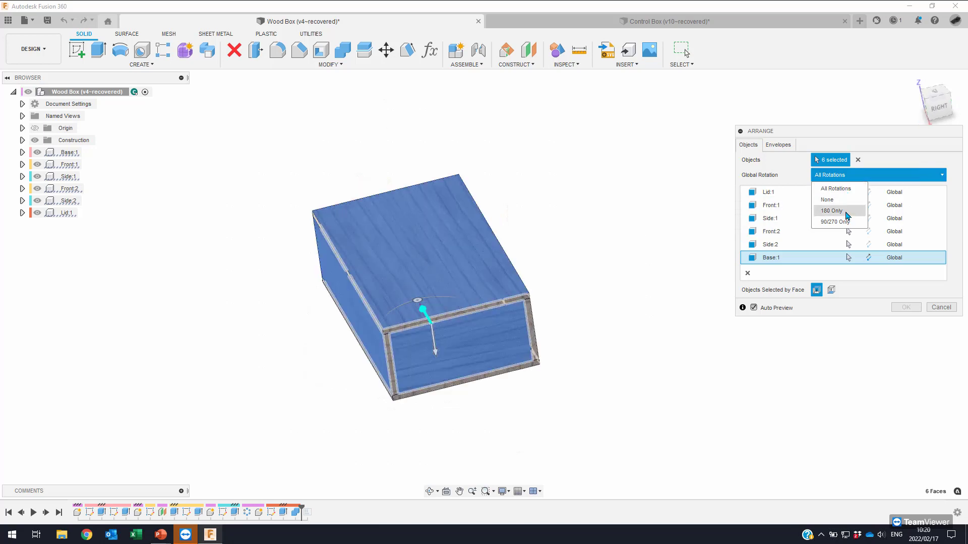
click(839, 213)
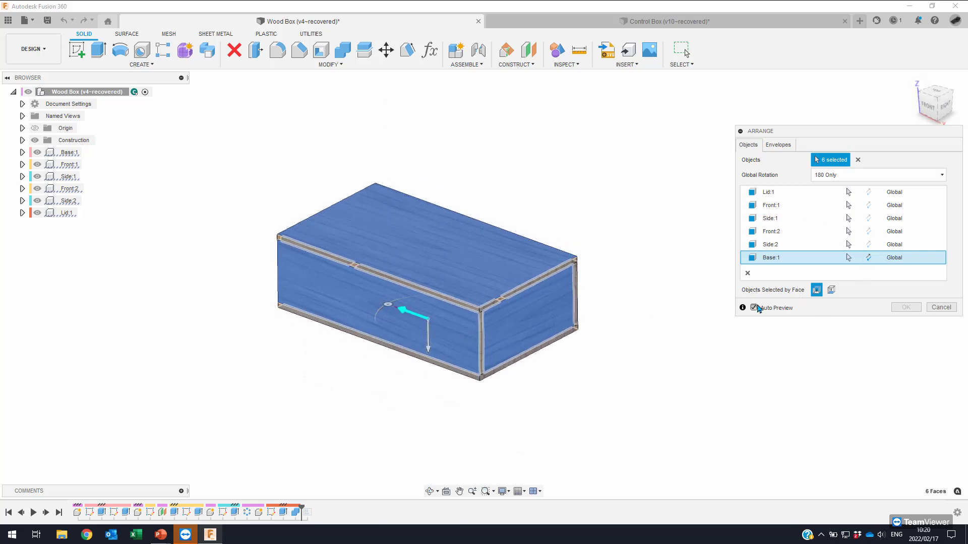
Define the arrange envelope by plane, using the origin's XY plane.
click(781, 146)
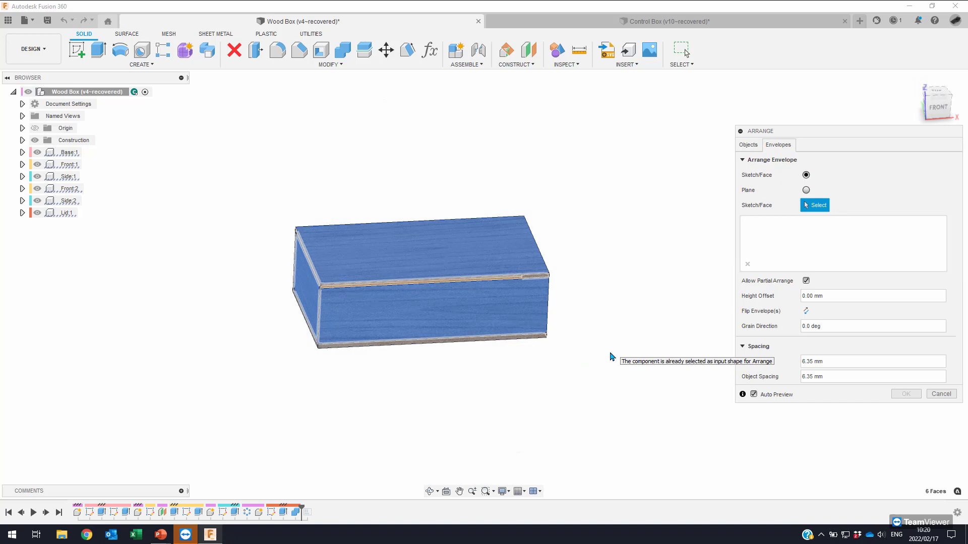
key(F6)
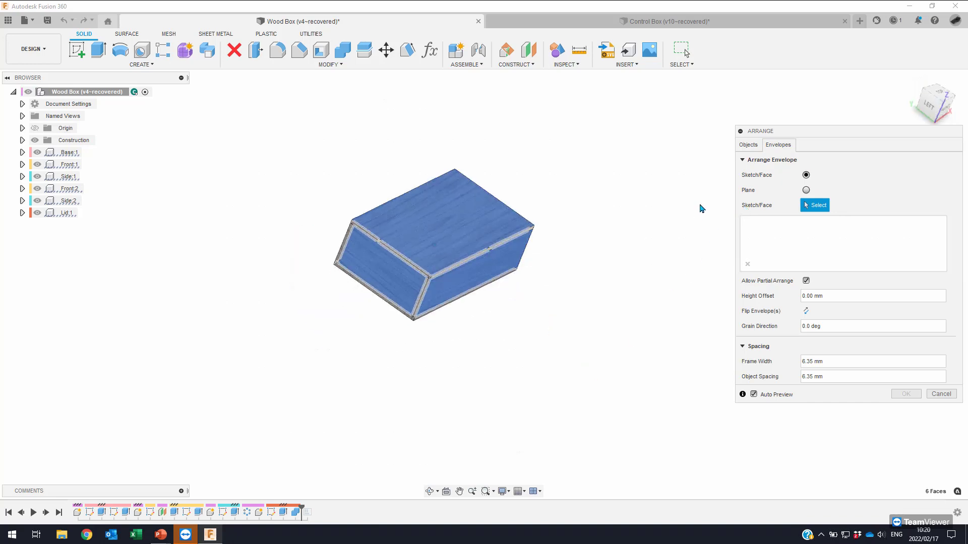
click(806, 190)
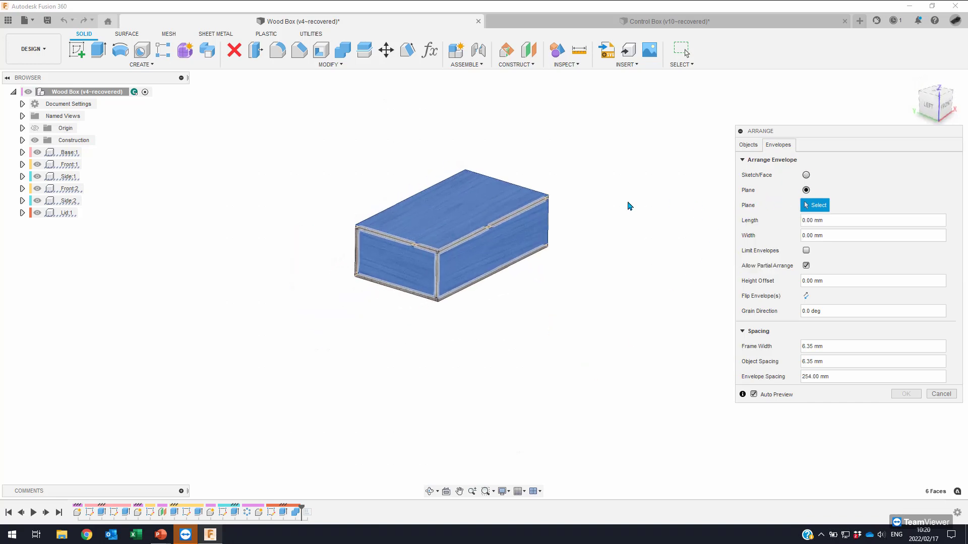
mouse_move(355, 225)
shift+middle_down()
mouse_move(540, 277)
mouse_move(559, 242)
shift+middle_up()
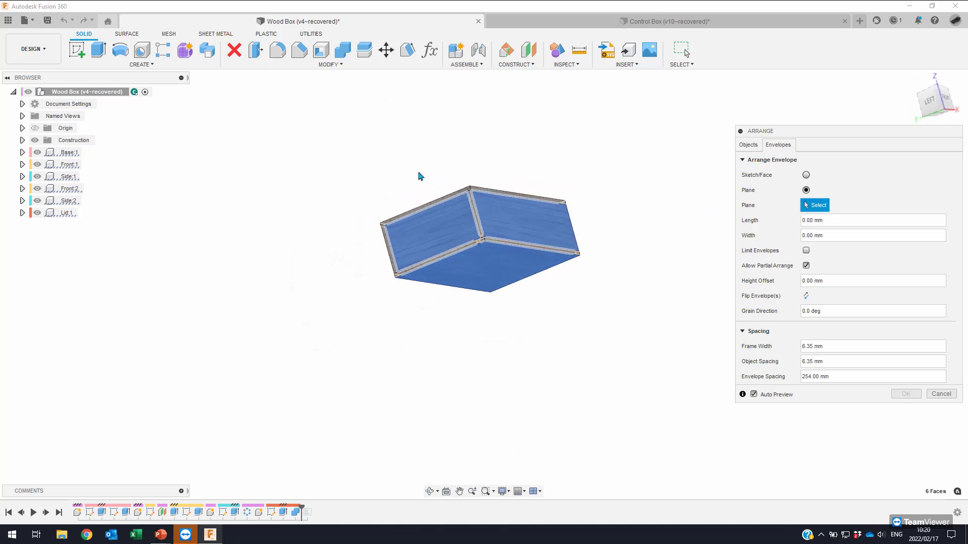
click(23, 128)
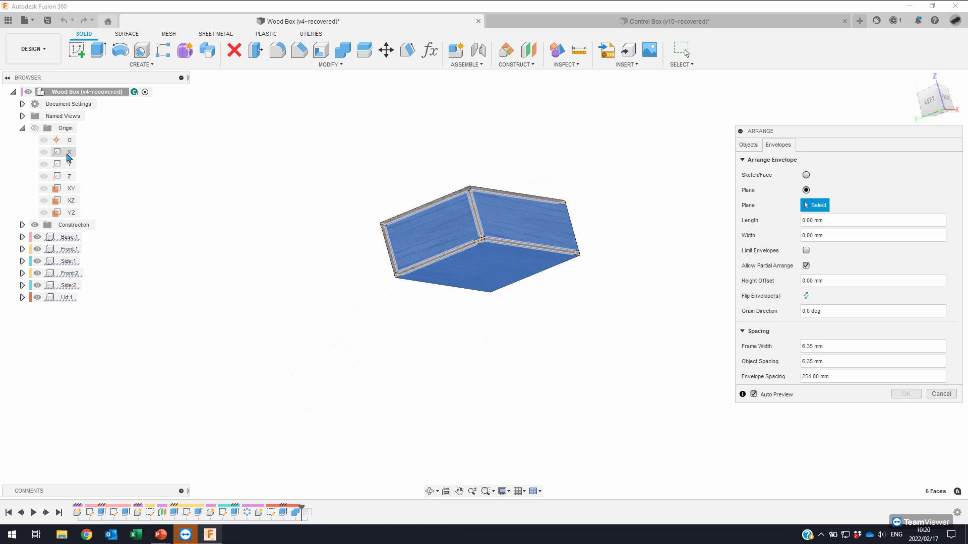
shift+middle_drag(68, 154, 70, 189)
click(72, 189)
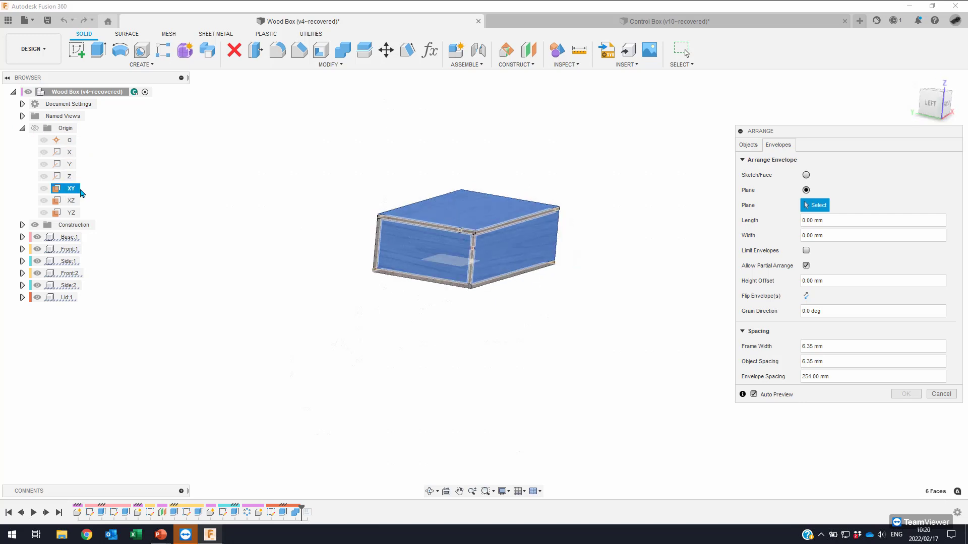
Set the arrange envelope's length to 1500 mm and its width to 150 mm.
click(853, 218)
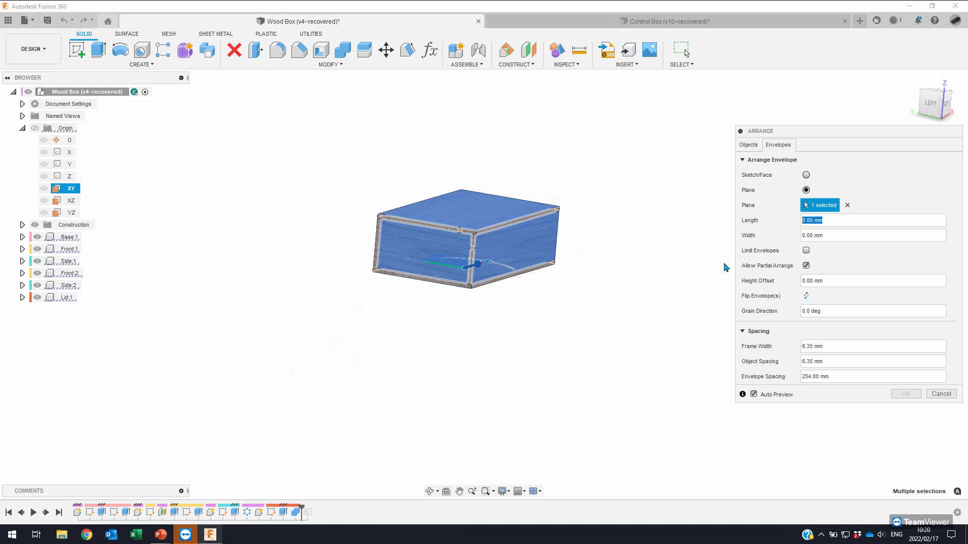
text(1500)
key(Tab)
text(15)
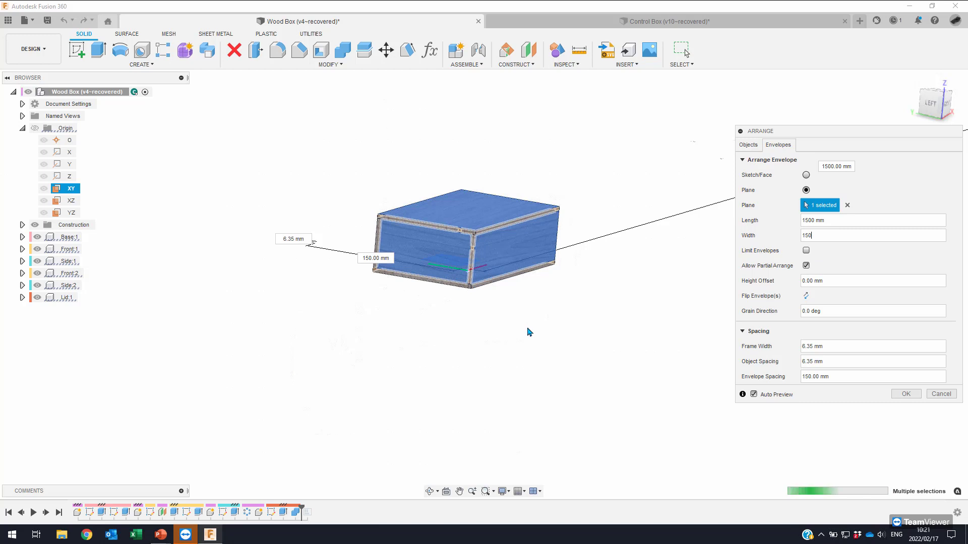
key(F6)
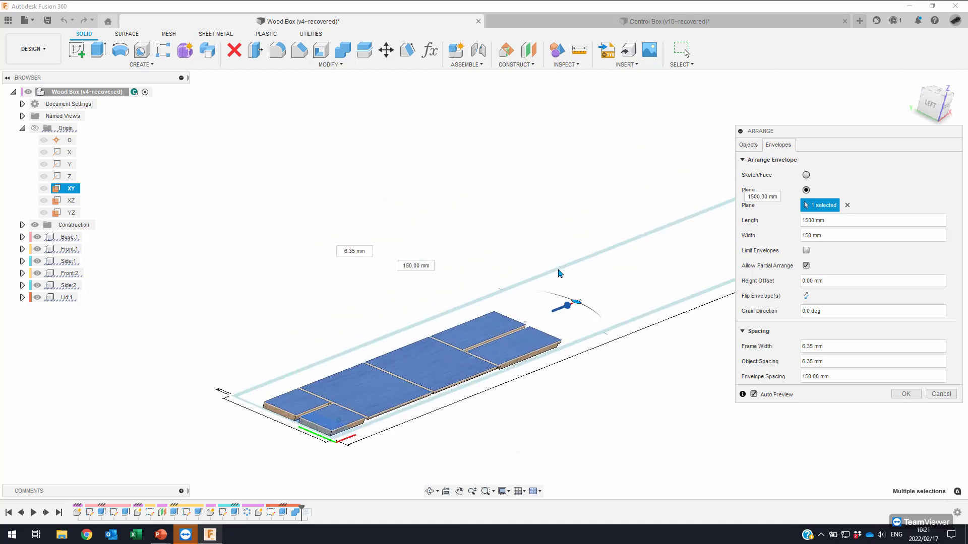
scroll(364, 434, up, 5)
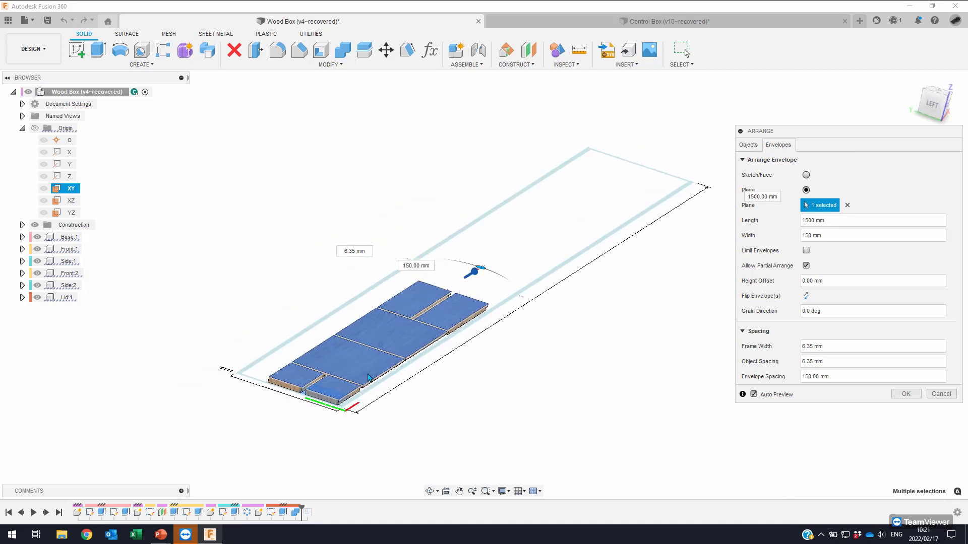
scroll(582, 294, up, 2)
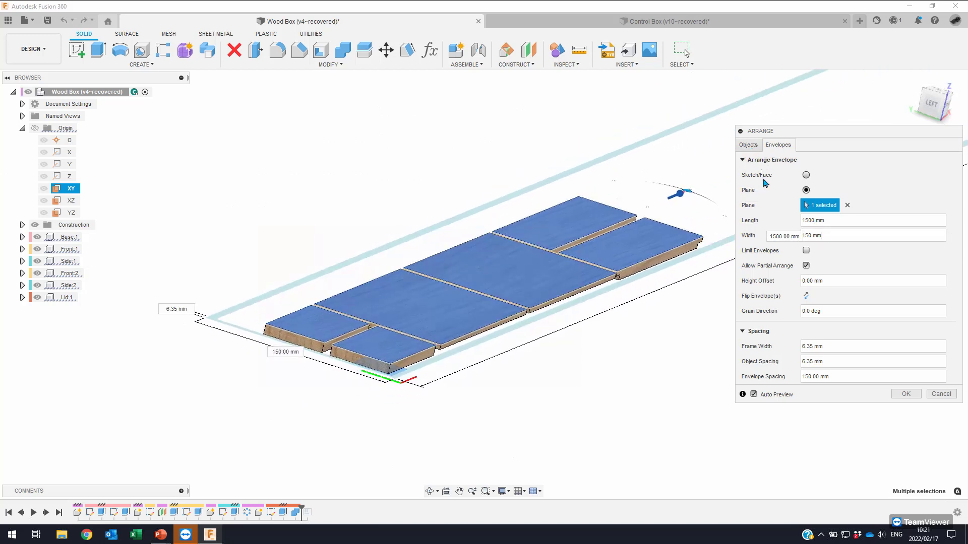
Set the orientation of the objects selected by face to Face Down.
click(749, 146)
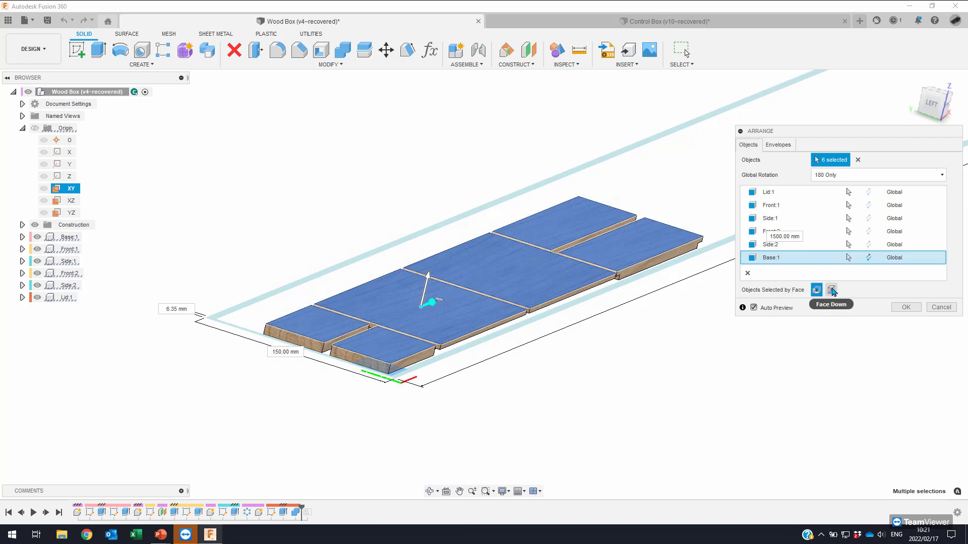
click(831, 291)
shift+middle_drag(383, 385, 773, 147)
Set the envelope's grain direction to 90 degrees.
click(778, 145)
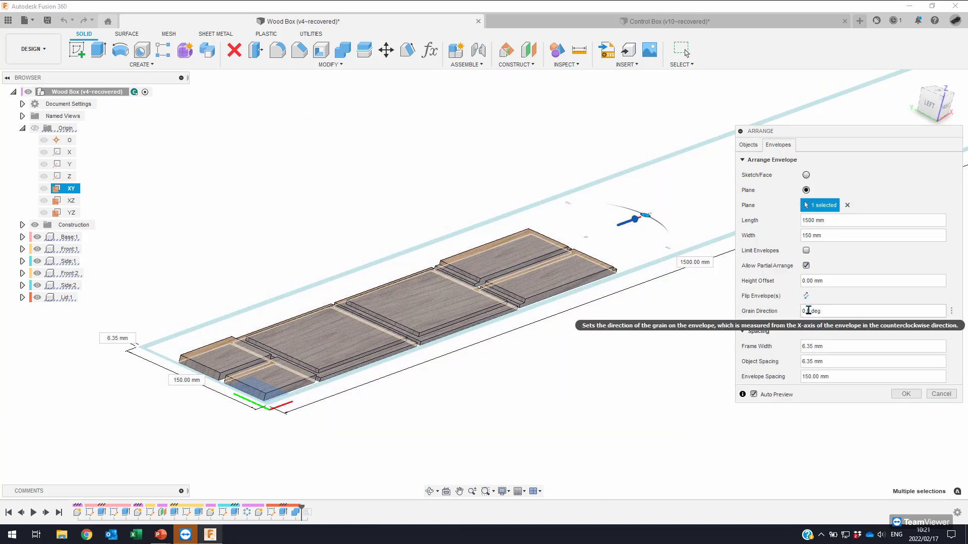
scroll(649, 255, down, 2)
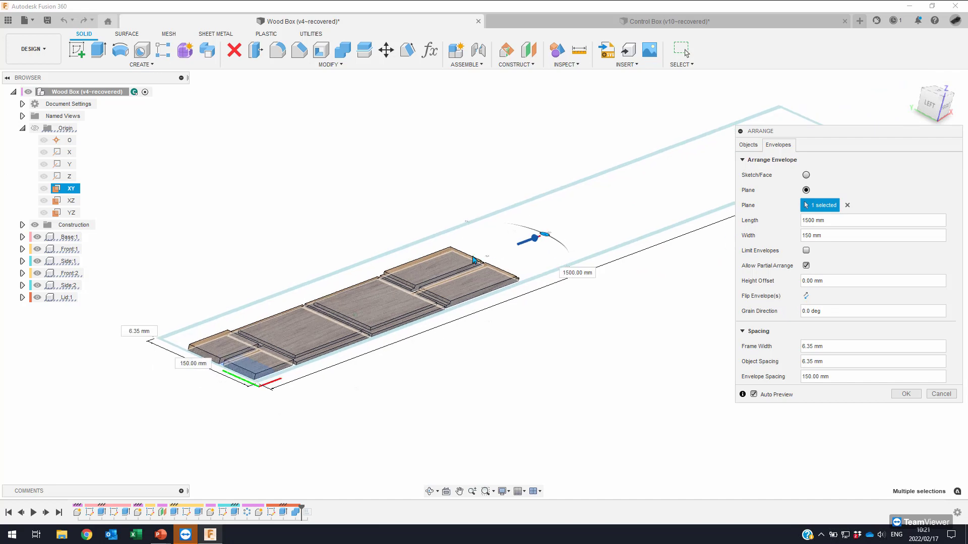
scroll(583, 226, down, 3)
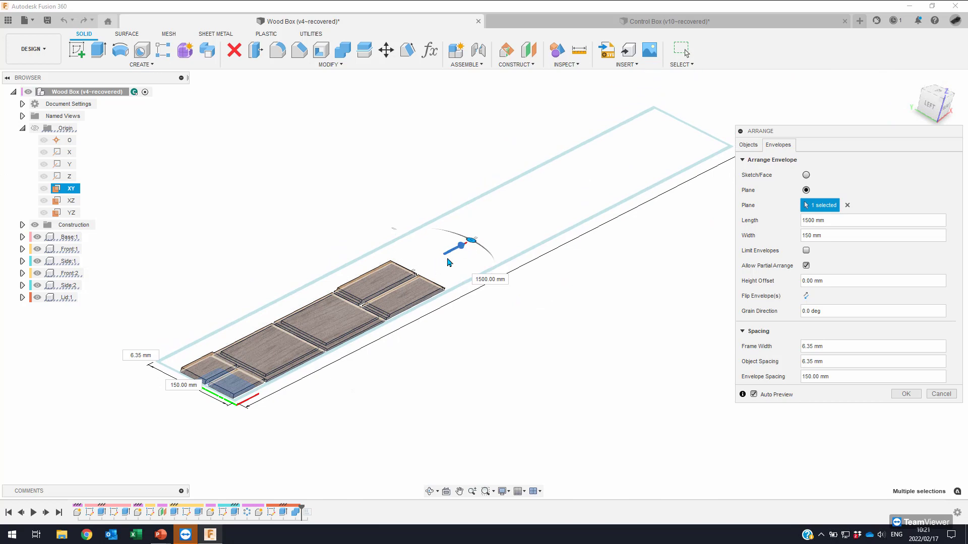
scroll(313, 333, up, 4)
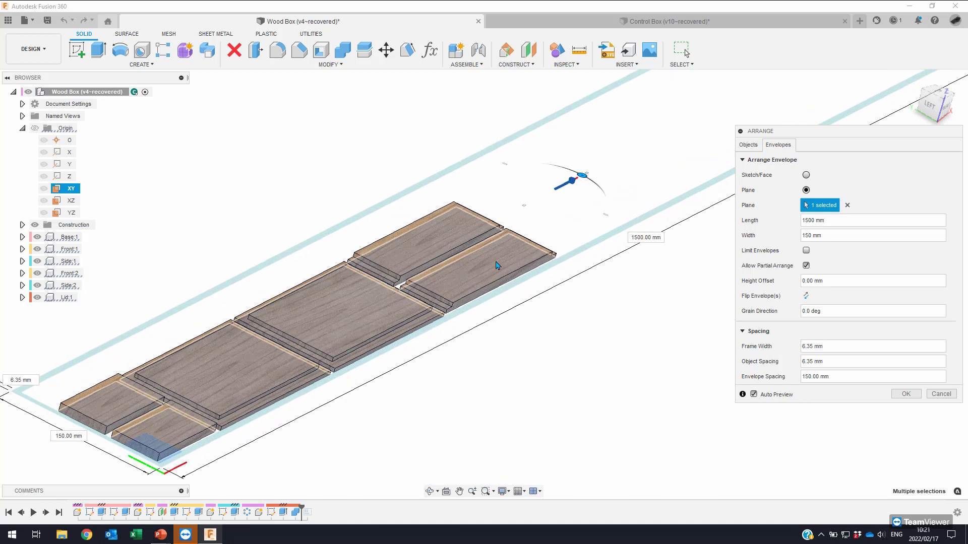
click(816, 308)
text(90)
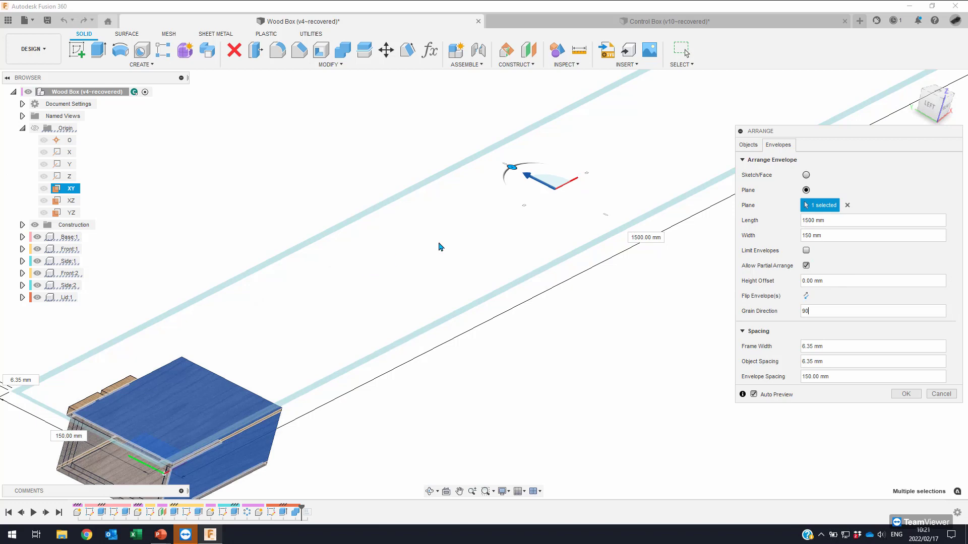
scroll(531, 269, down, 3)
shift+middle_drag(530, 269, 371, 303)
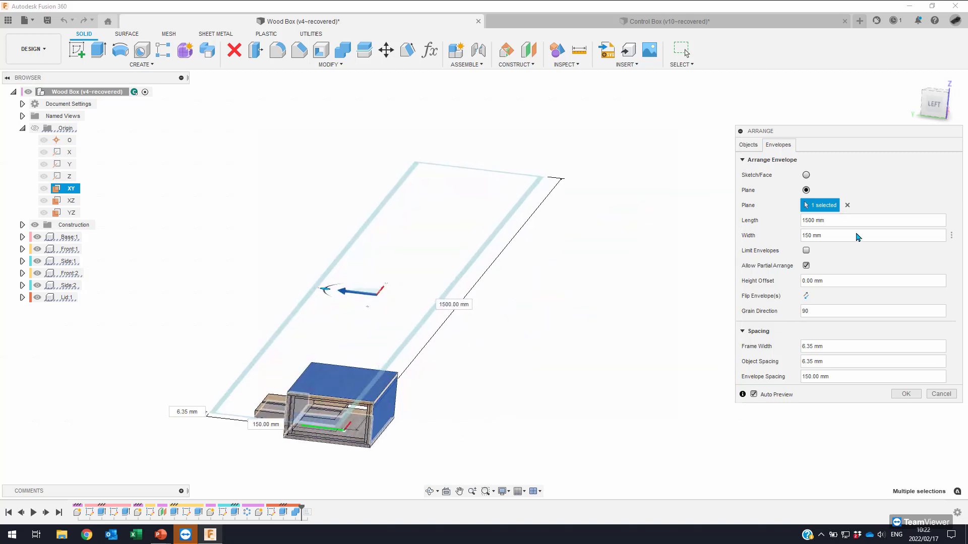
Resize the arrange envelope to a length of 1000 mm and a width of 200 mm.
click(834, 220)
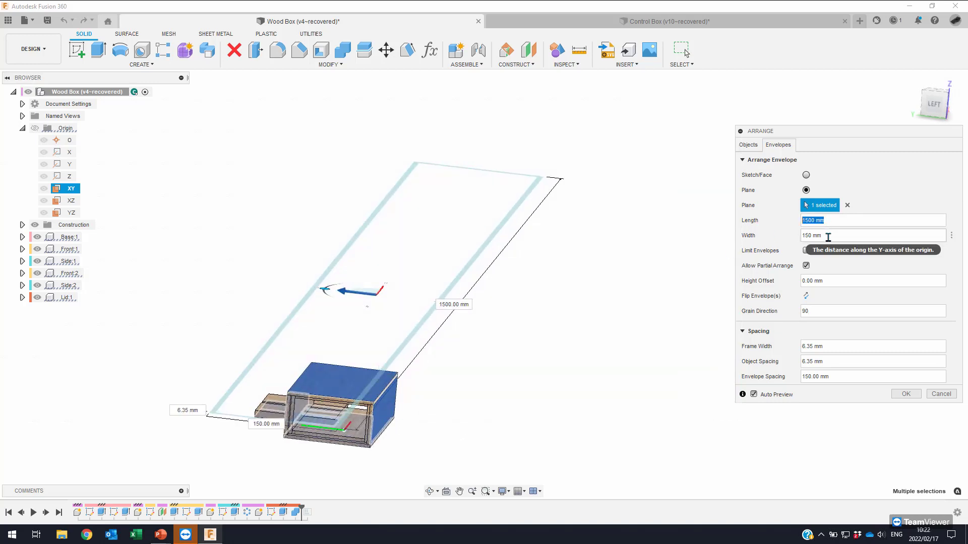
text(1000)
key(Tab)
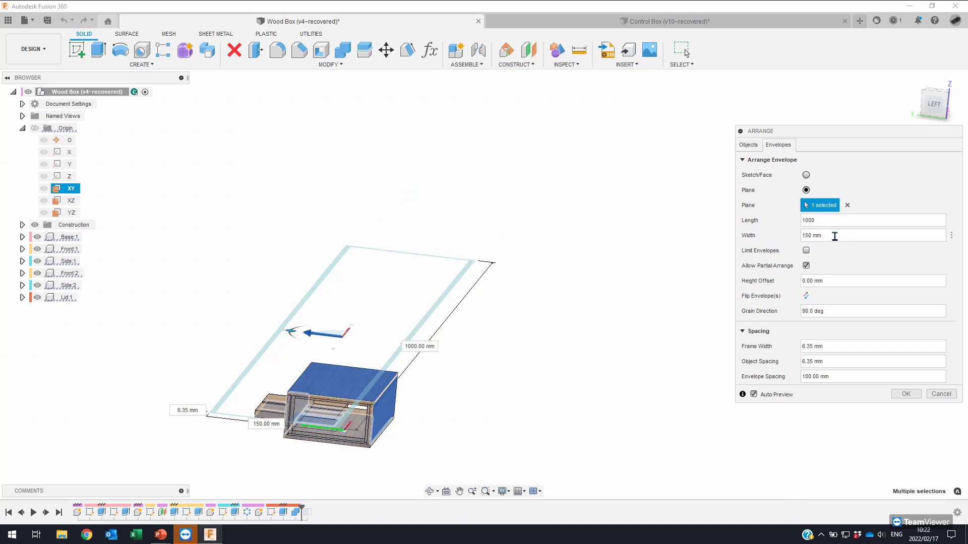
text(200)
key(Return)
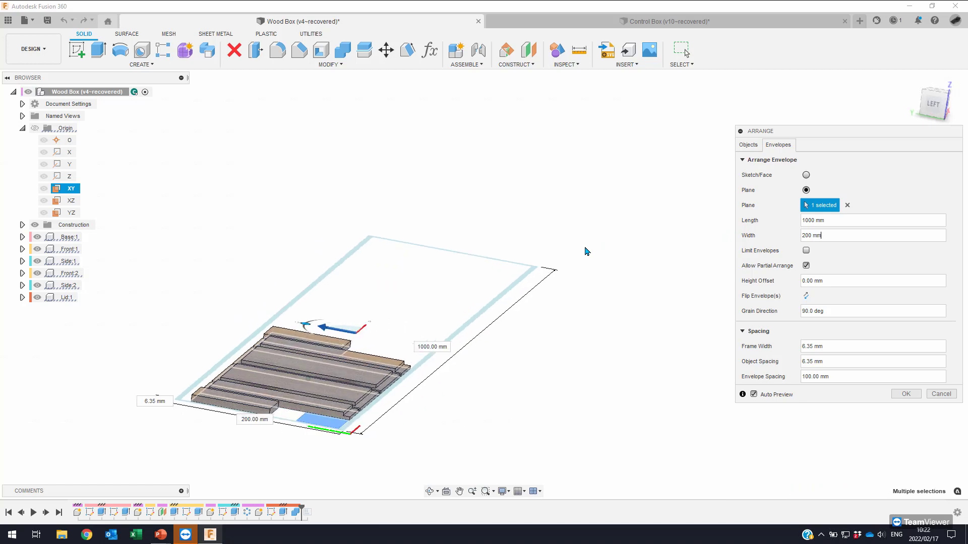
shift+middle_drag(571, 237, 538, 467)
shift+middle_drag(537, 401, 554, 398)
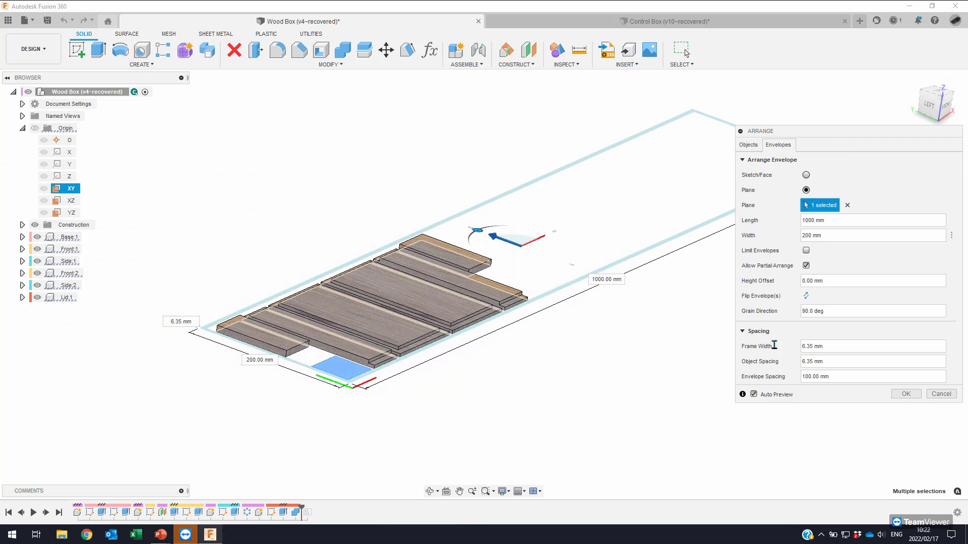
scroll(568, 197, down, 1)
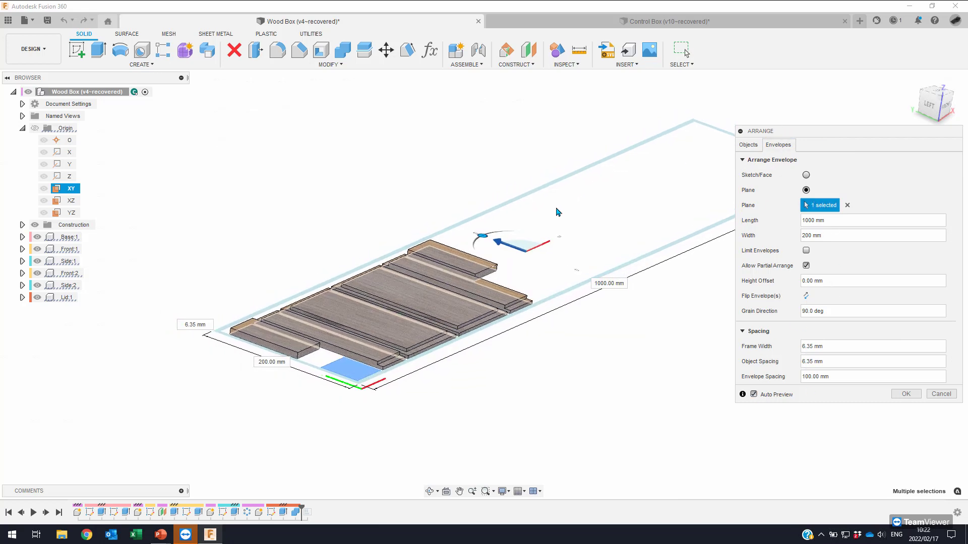
Apply the panel arrangement, and reopen the Arrange feature to review its object and envelope settings.
click(915, 394)
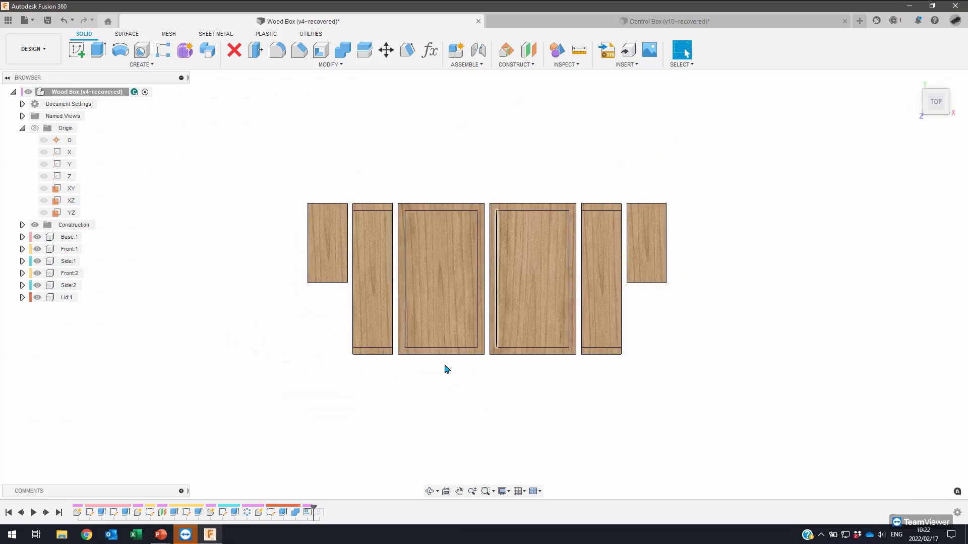
click(308, 513)
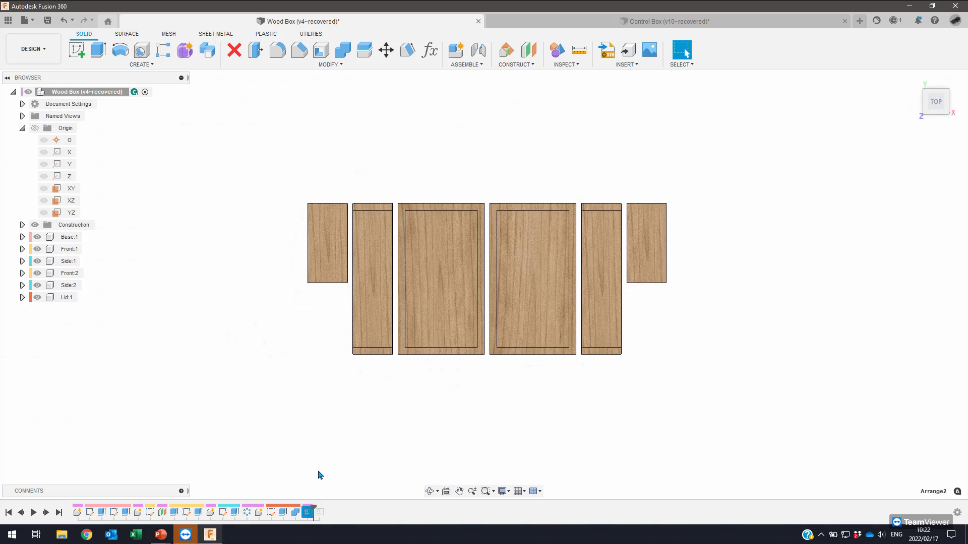
double_click(308, 513)
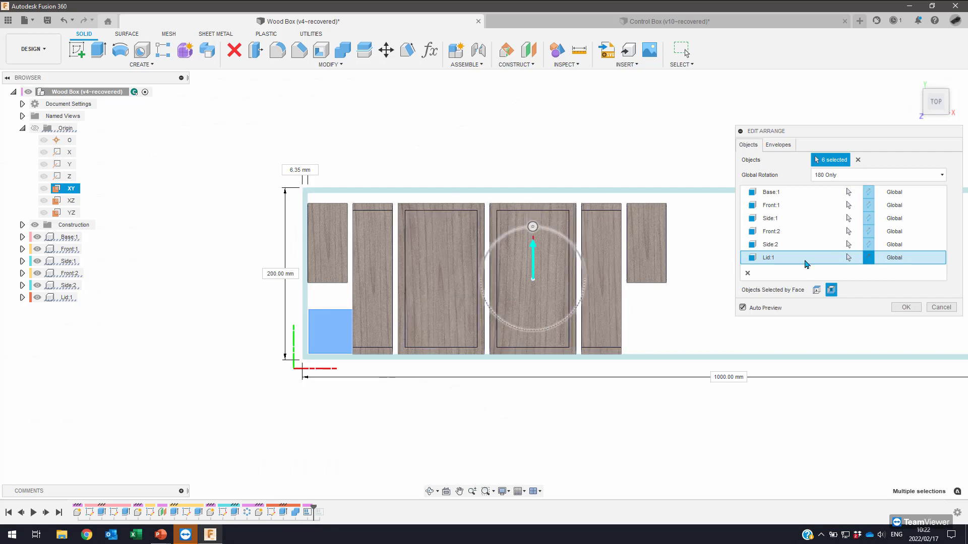
click(778, 145)
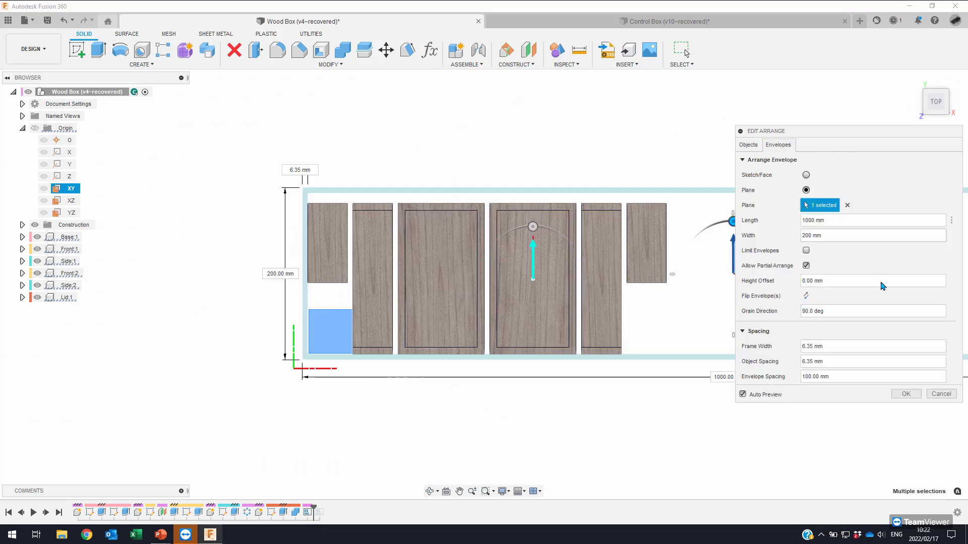
click(906, 394)
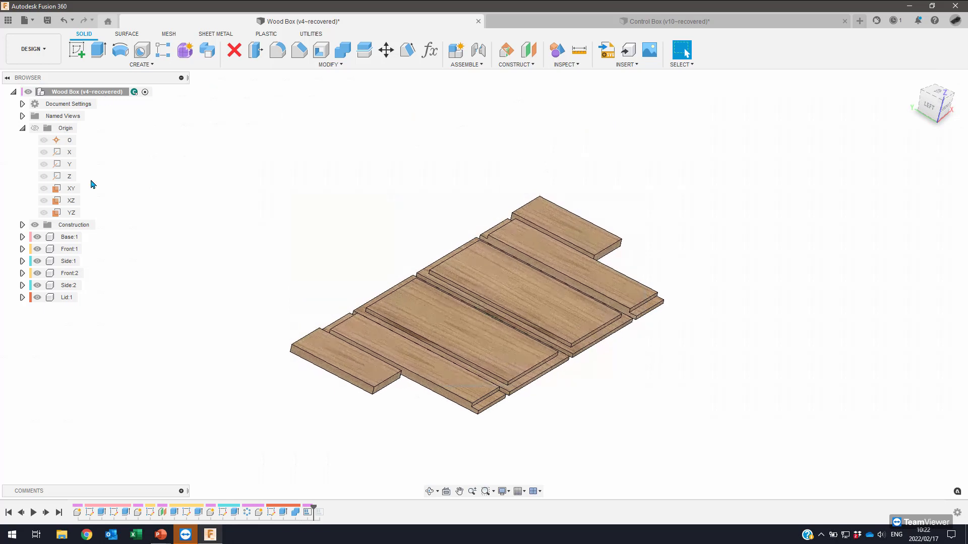
Roll the timeline back to before the Arrange feature and start Nest Preparation for the assembled box.
drag(315, 509, 301, 511)
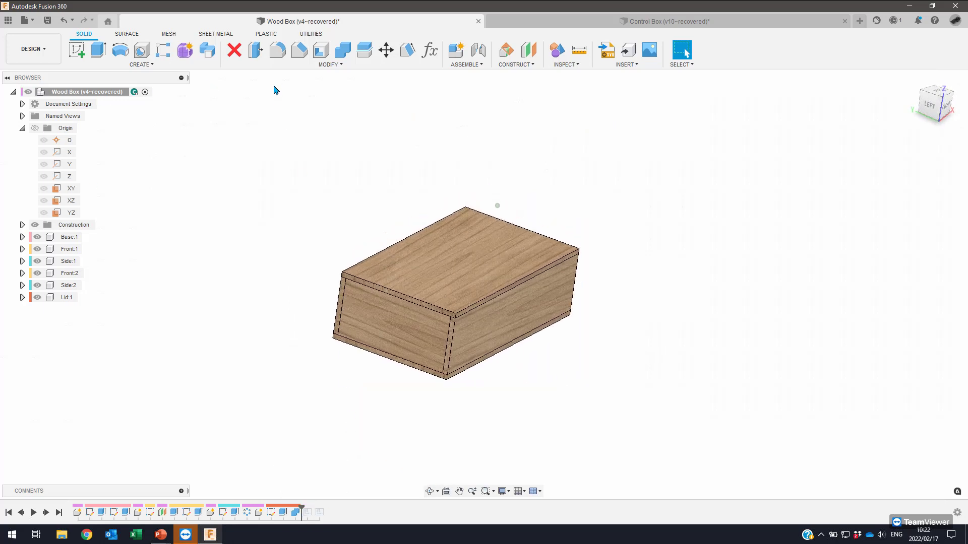
click(312, 35)
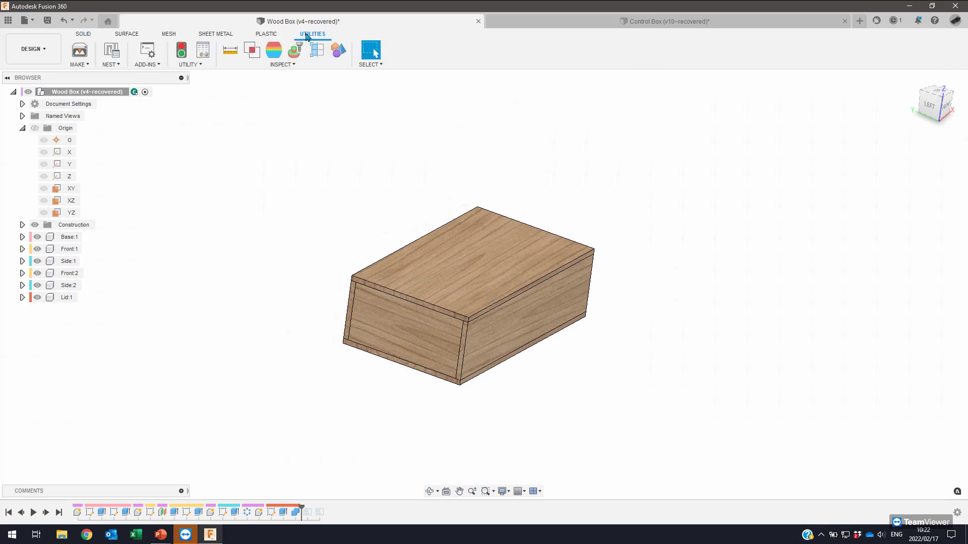
click(112, 50)
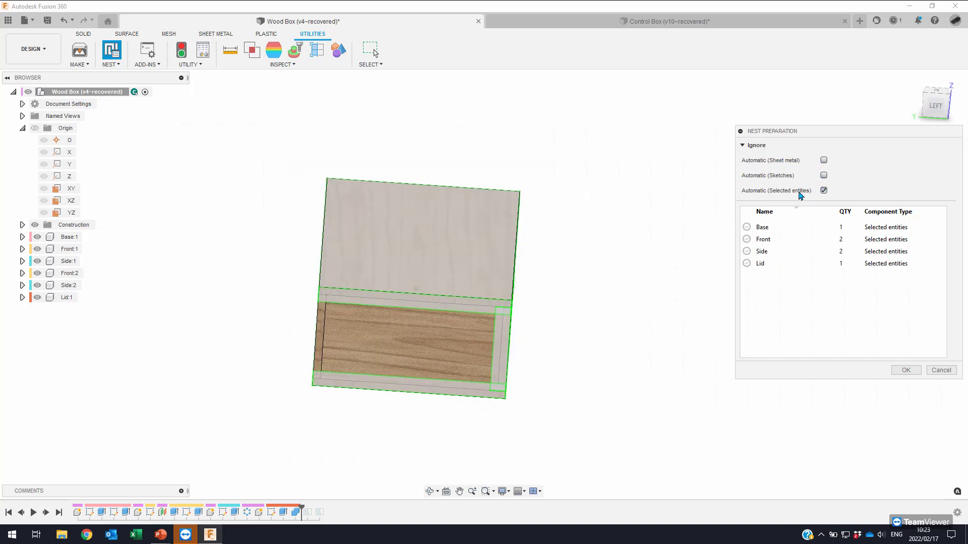
Stop ignoring Automatic (Selected entities) in the nest preparation and choose the lid's body for the Lid component.
shift+middle_drag(456, 254, 423, 262)
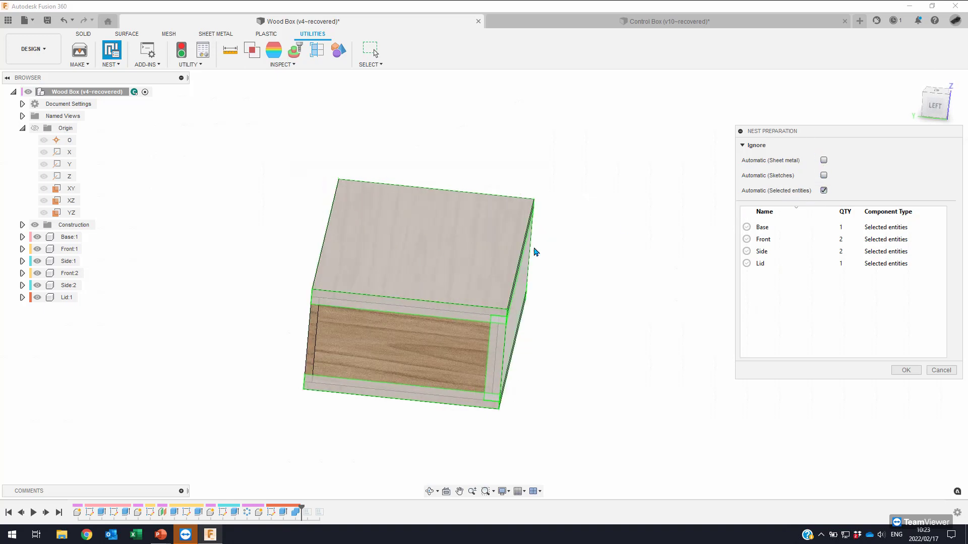
click(773, 264)
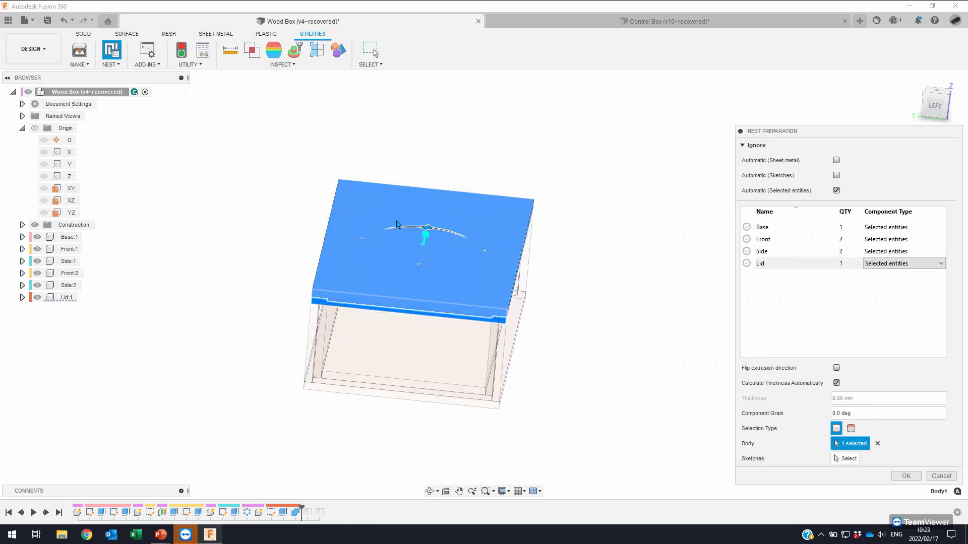
shift+middle_drag(445, 231, 769, 426)
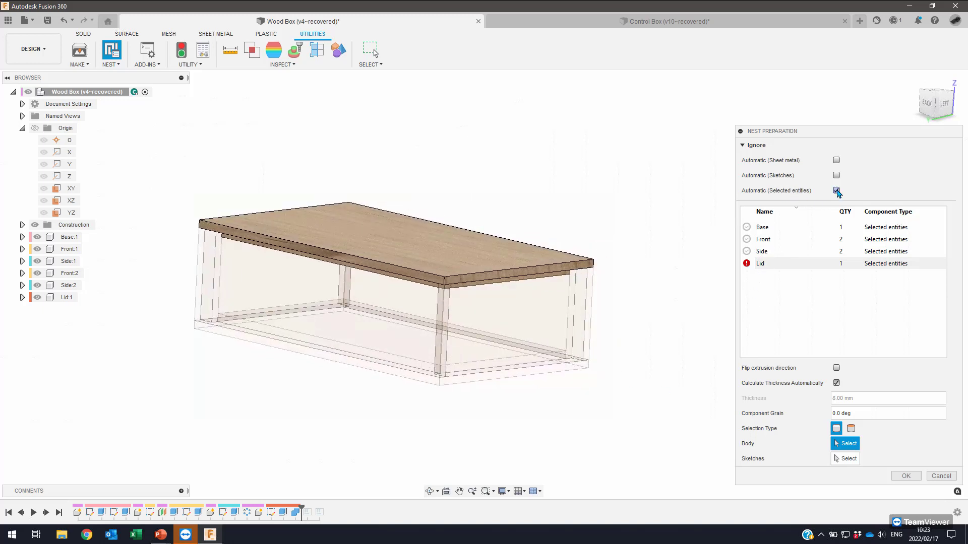
click(836, 190)
click(435, 248)
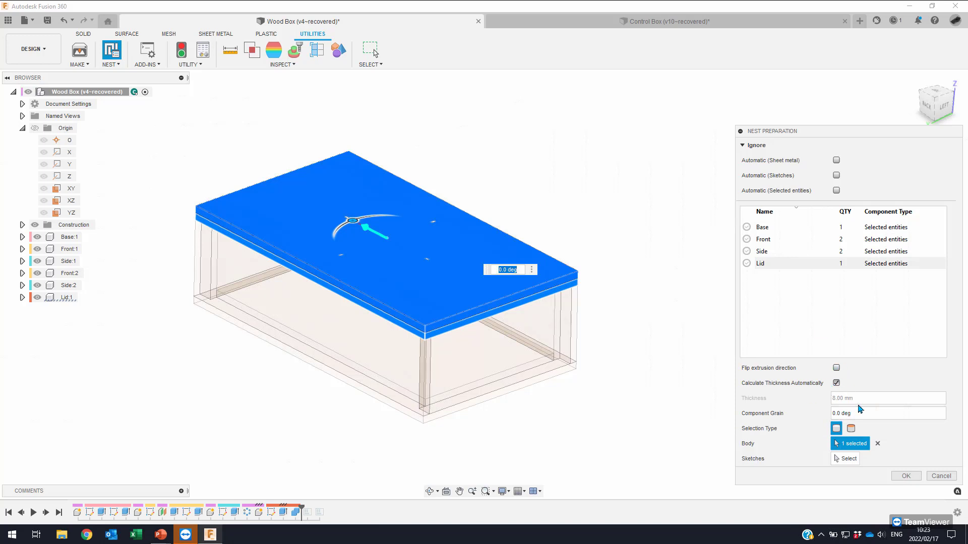
click(869, 414)
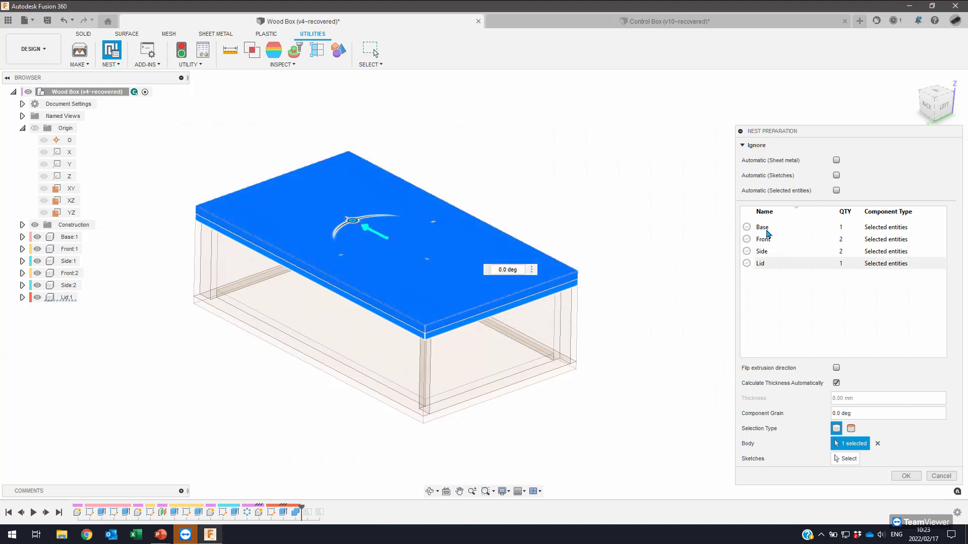
Set the Side component's grain to 90 degrees and accept the nest preparation.
click(772, 231)
click(771, 252)
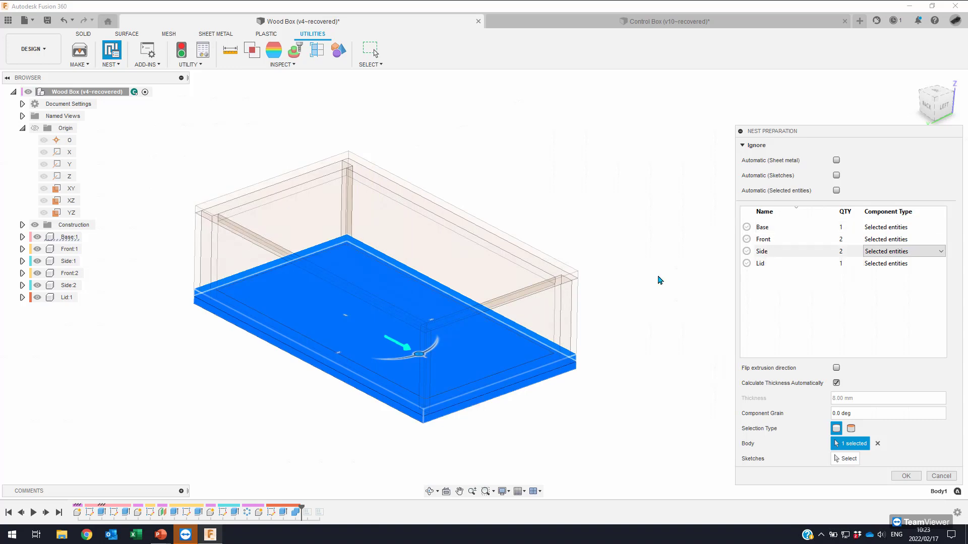
shift+middle_drag(479, 227, 353, 302)
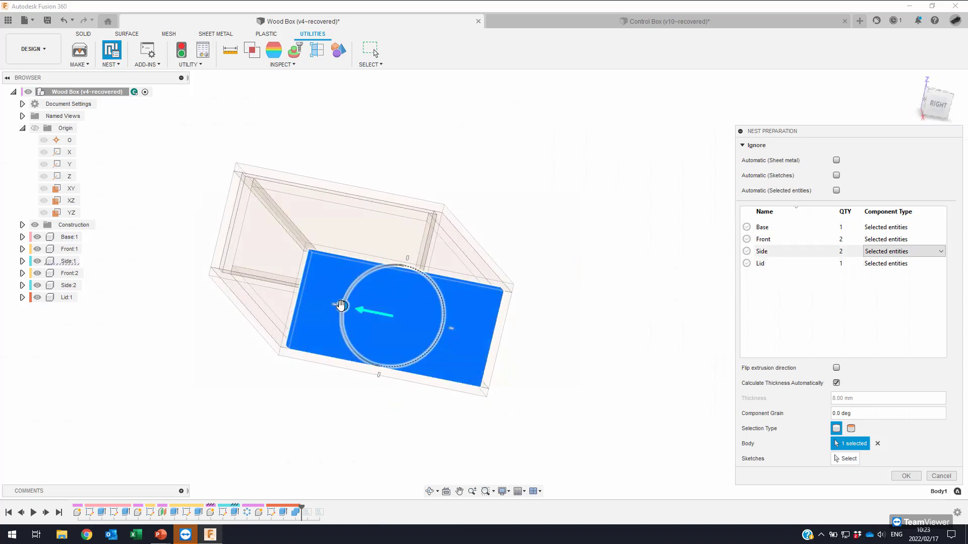
drag(341, 302, 405, 265)
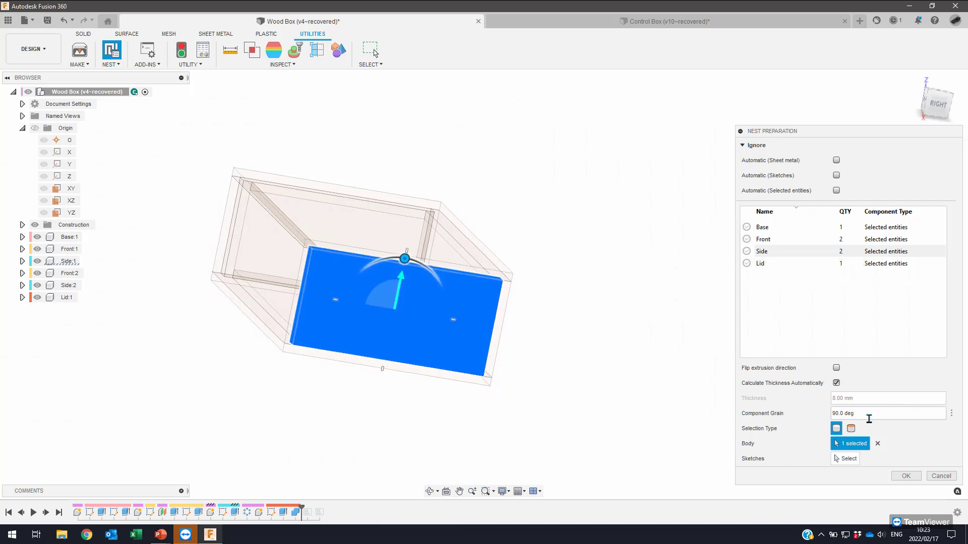
click(919, 479)
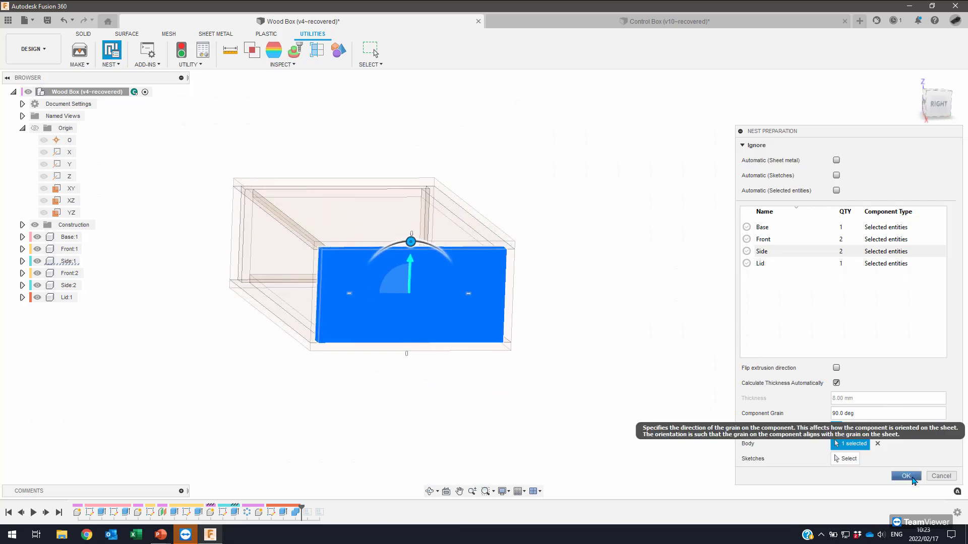
shift+middle_drag(356, 249, 450, 301)
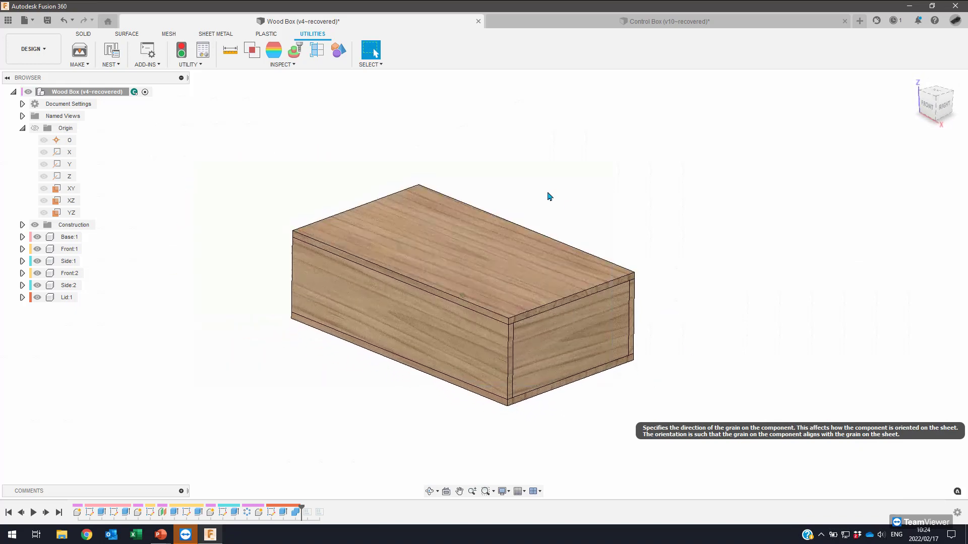
shift+middle_drag(514, 236, 309, 123)
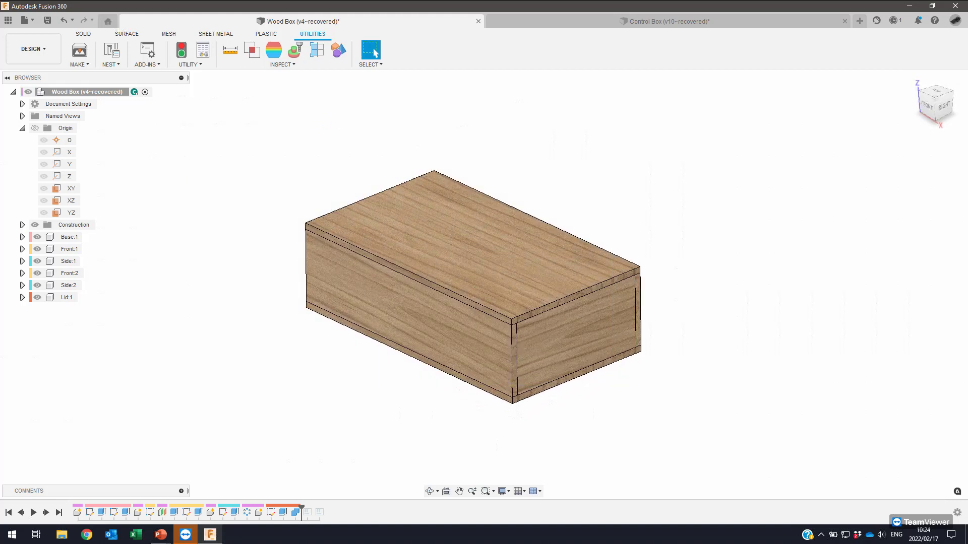
mouse_move(161, 535)
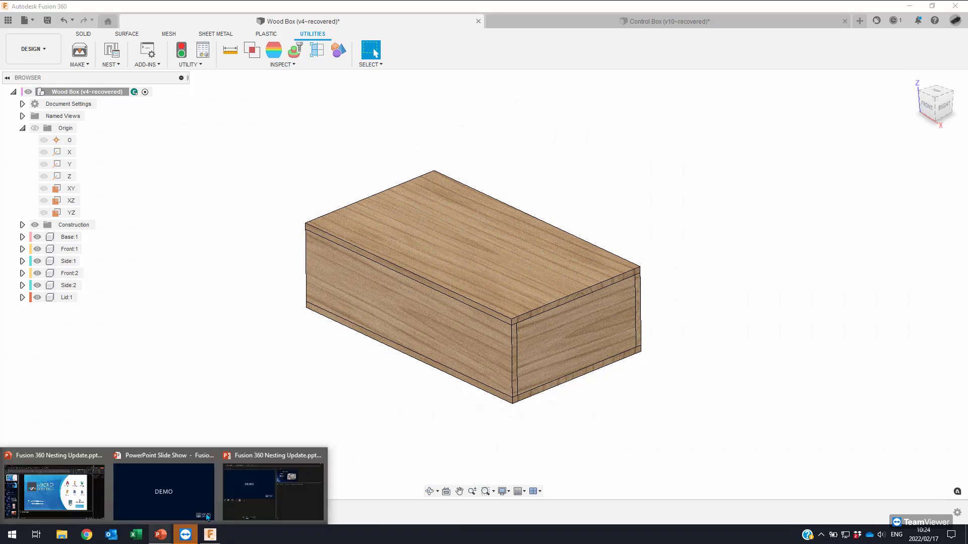
click(180, 490)
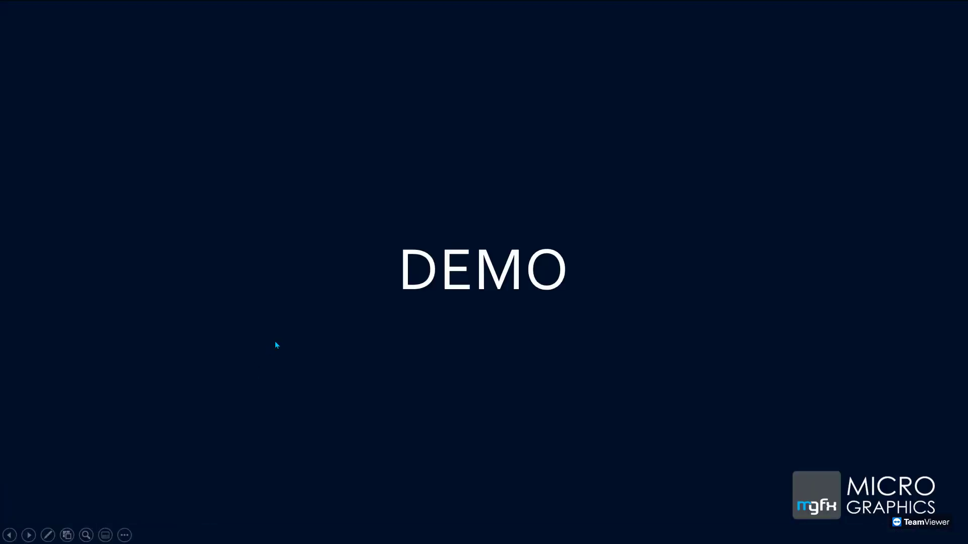
click(276, 345)
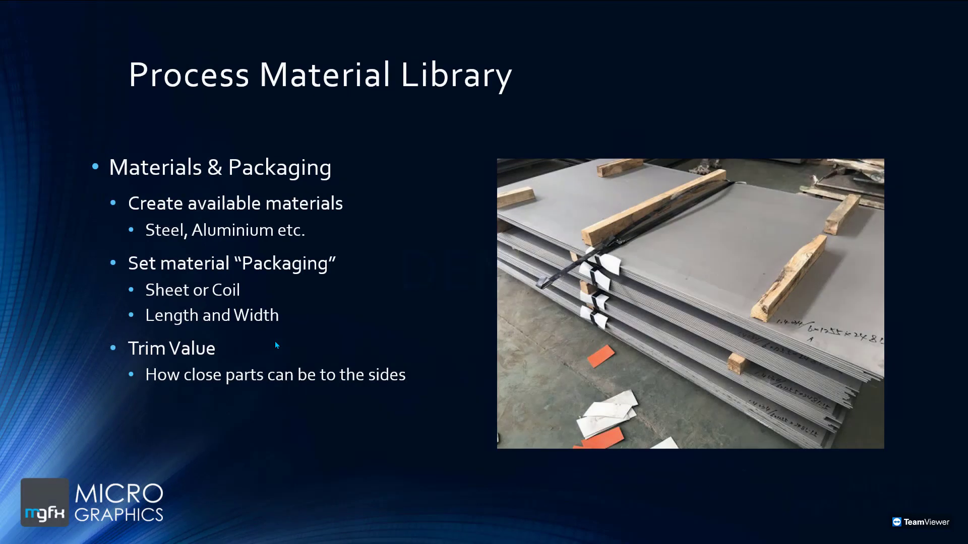
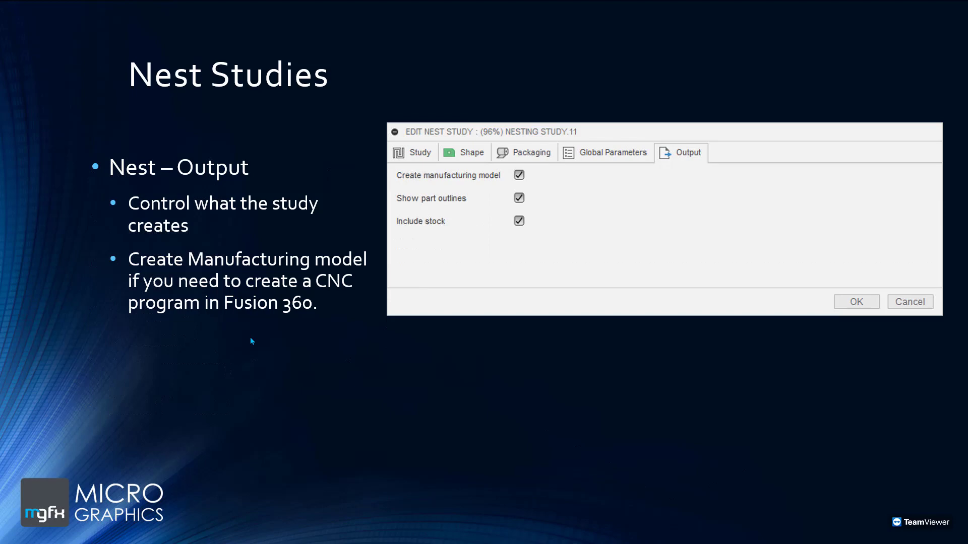
key(Right)
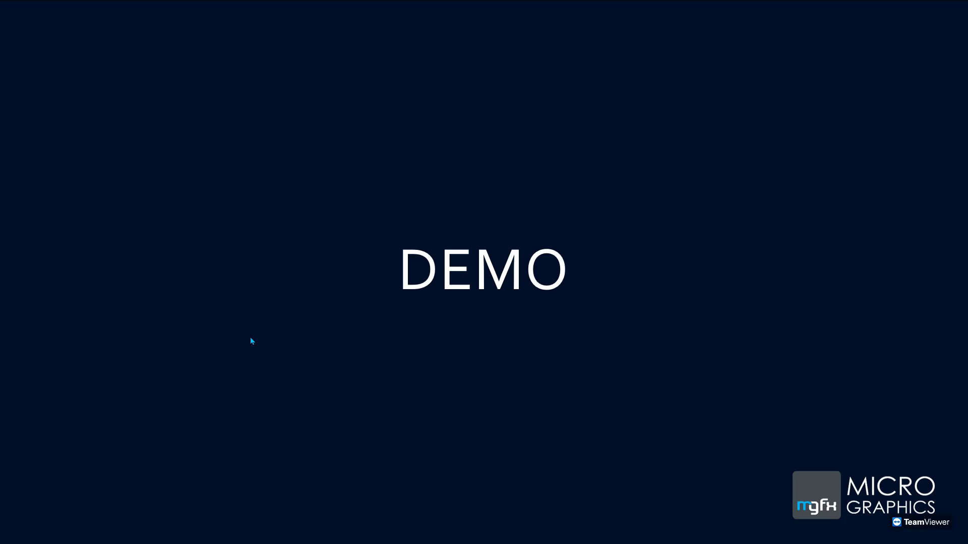
Return to the Wood Box design in Fusion 360 and switch to the Manufacture workspace.
key(alt+Tab)
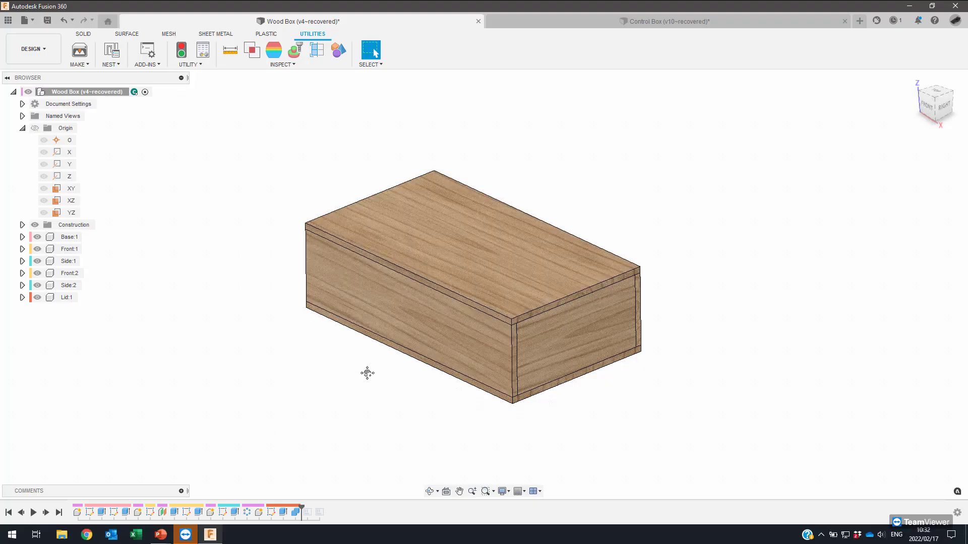
key(F6)
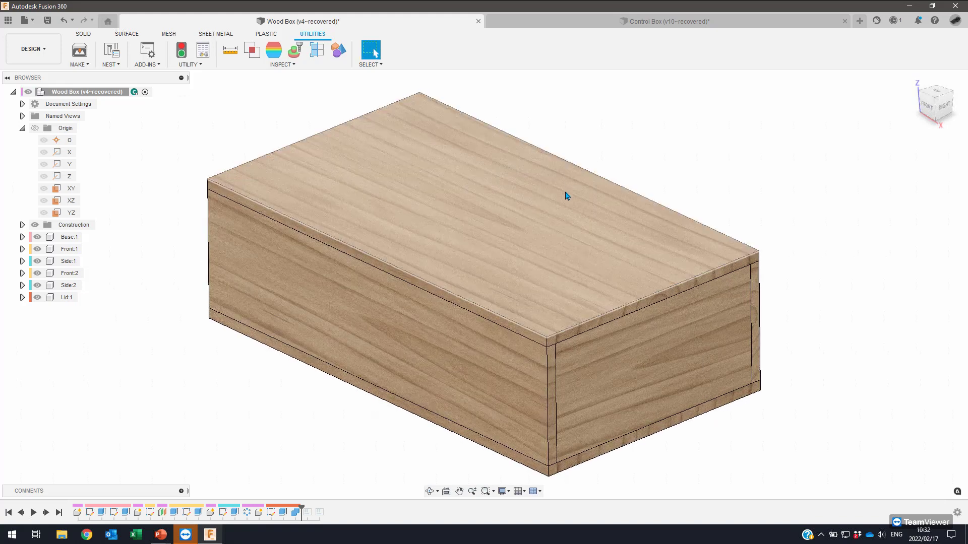
scroll(567, 196, down, 3)
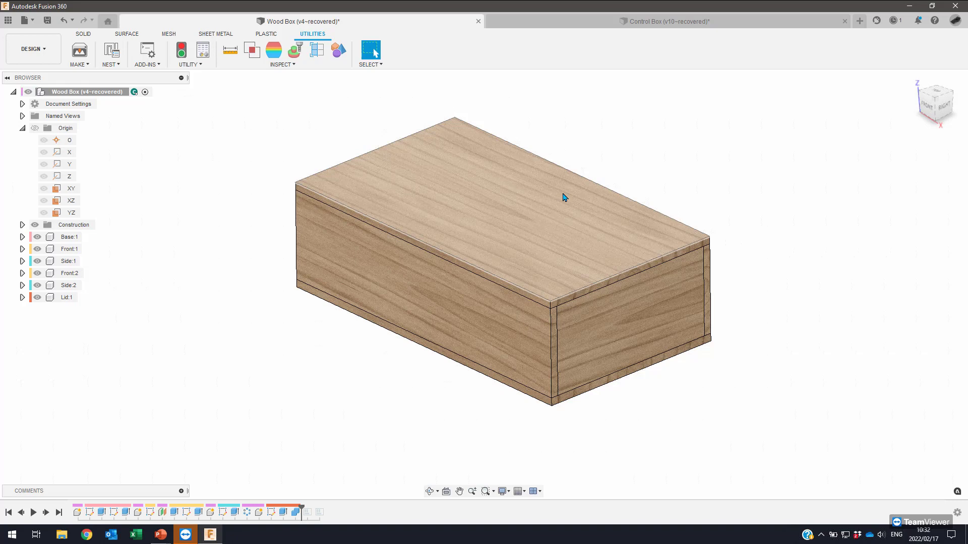
scroll(565, 198, down, 5)
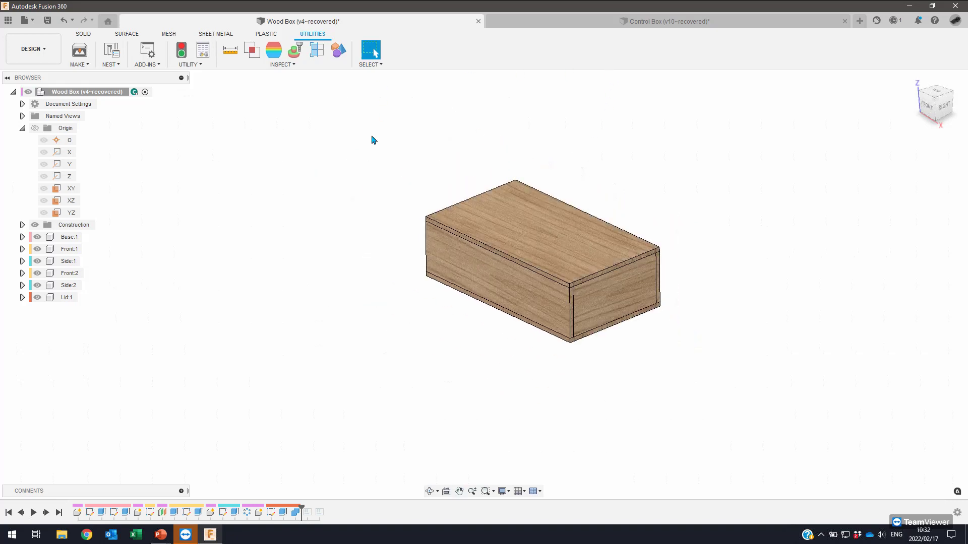
click(33, 51)
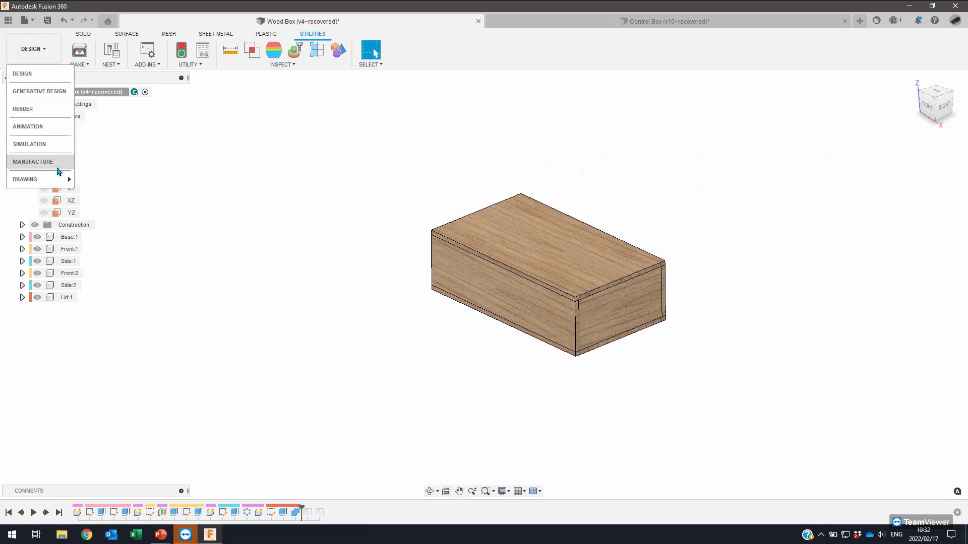
click(43, 162)
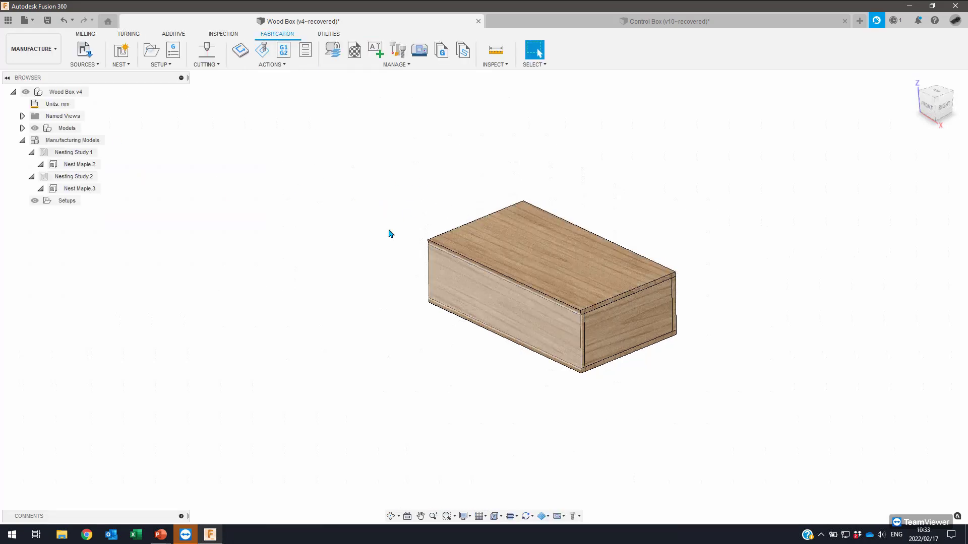
Open the component sources and examine the nest settings of the Base:1 component.
click(87, 51)
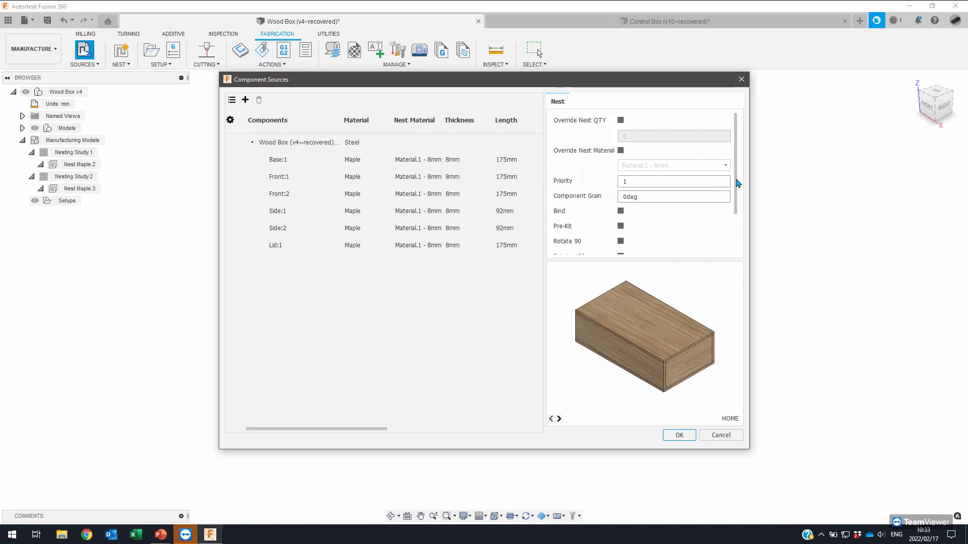
drag(737, 183, 736, 218)
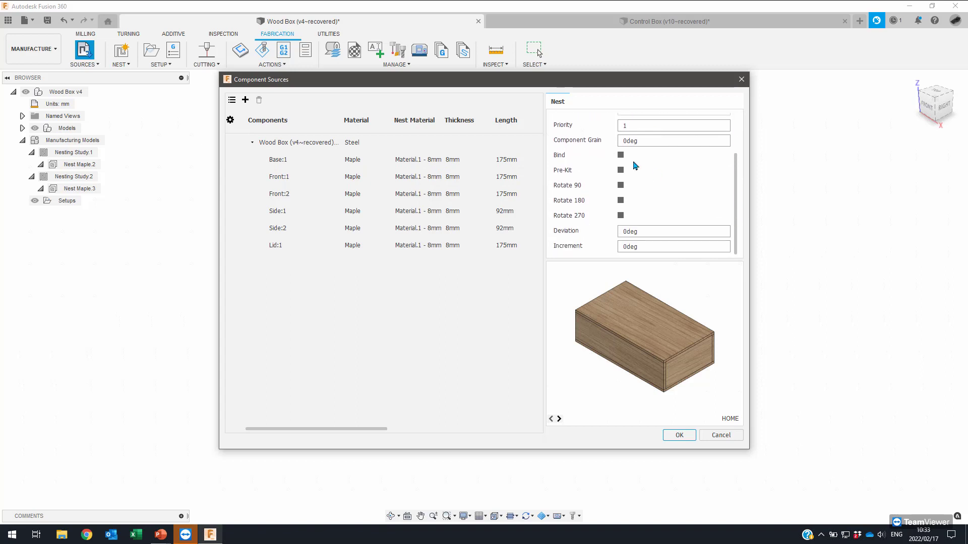
click(325, 167)
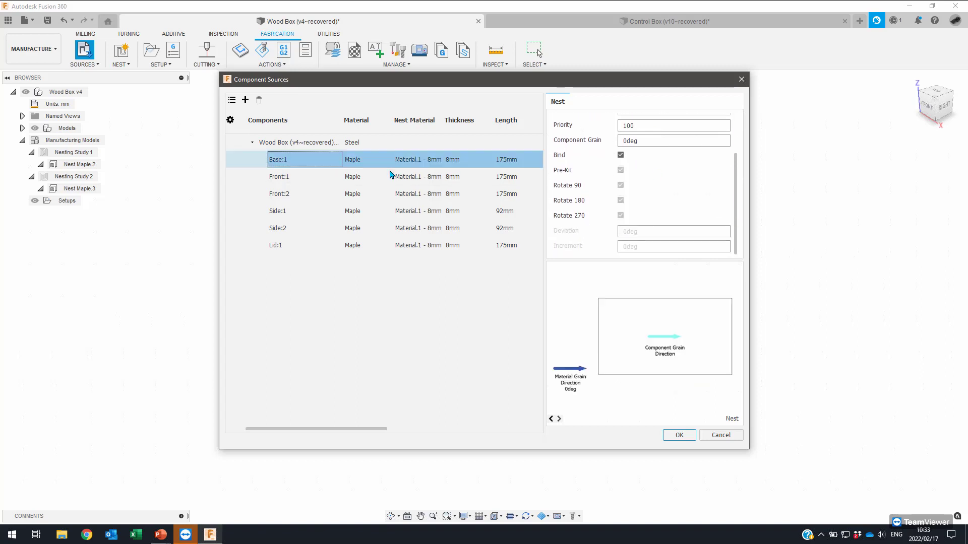
scroll(681, 199, up, 3)
scroll(676, 185, down, 1)
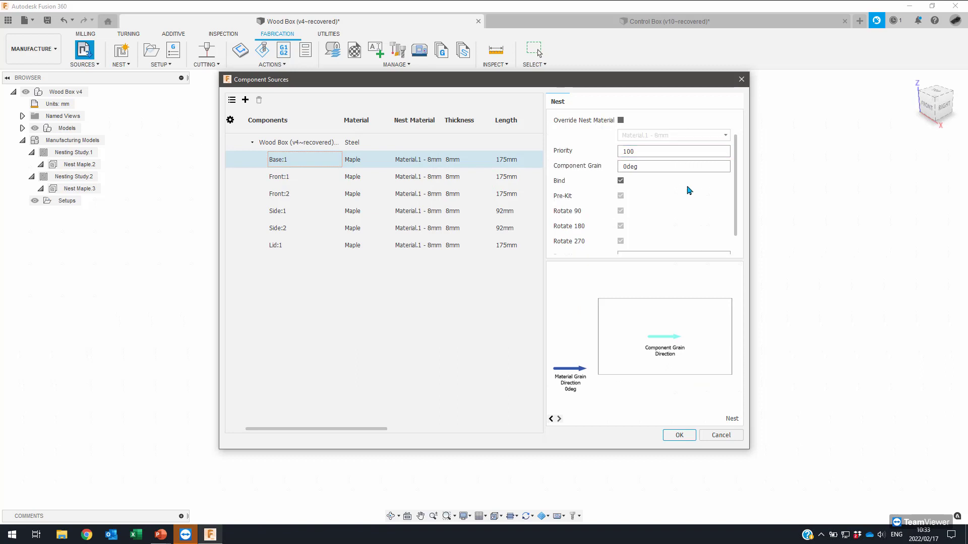
scroll(737, 203, down, 2)
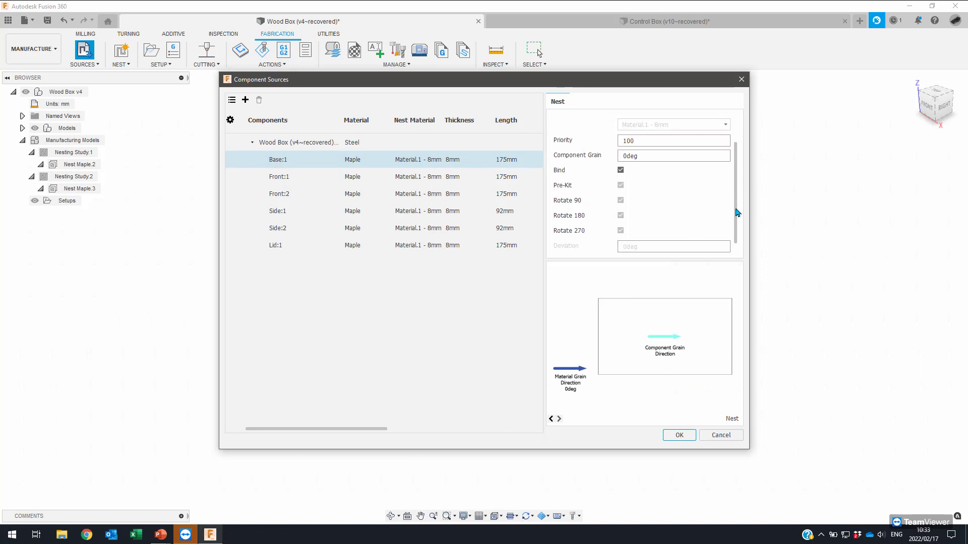
Turn Bind off and back on for Base:1, and inspect the nest settings of the two Front components.
click(621, 156)
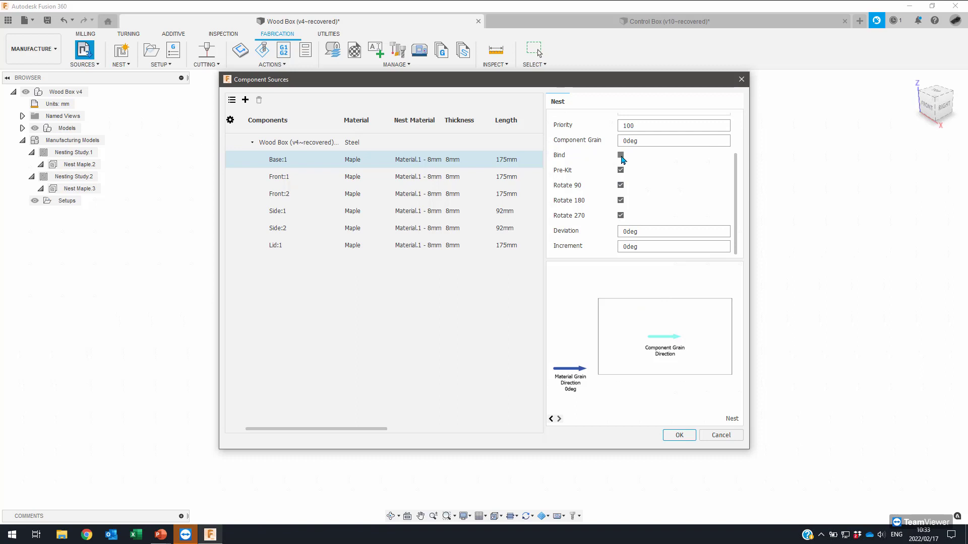
click(621, 155)
click(299, 178)
click(296, 193)
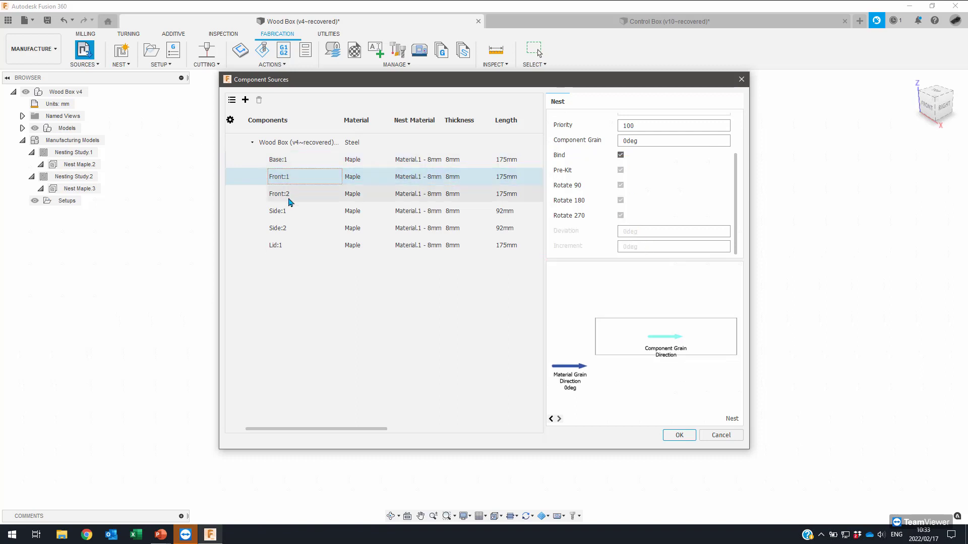
click(283, 281)
Add the Small Control Box from the Nesting project as another component source.
drag(359, 87, 408, 128)
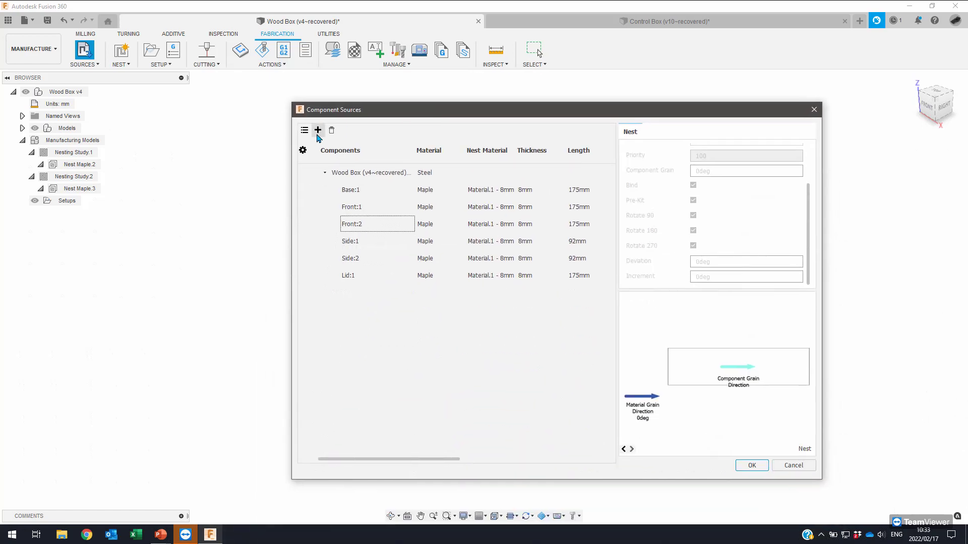
click(318, 131)
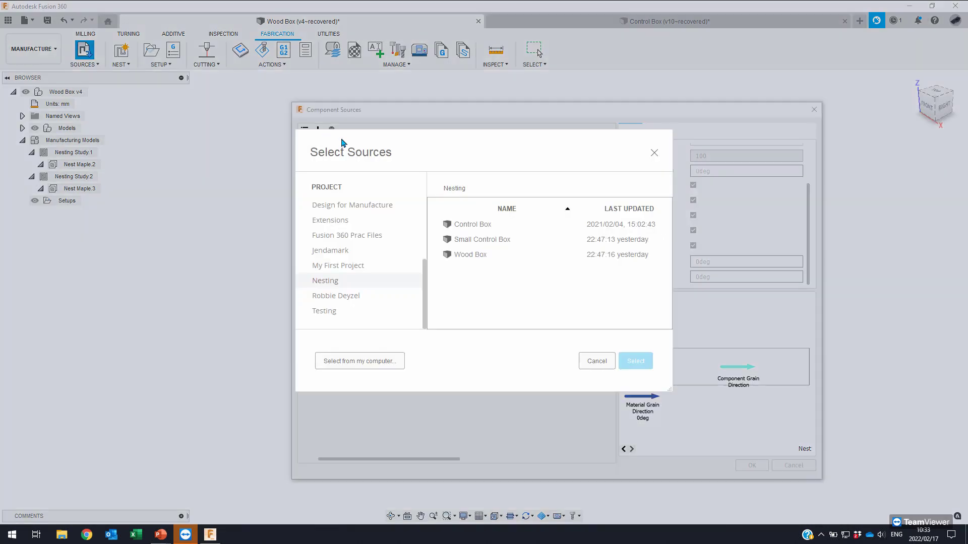
click(479, 225)
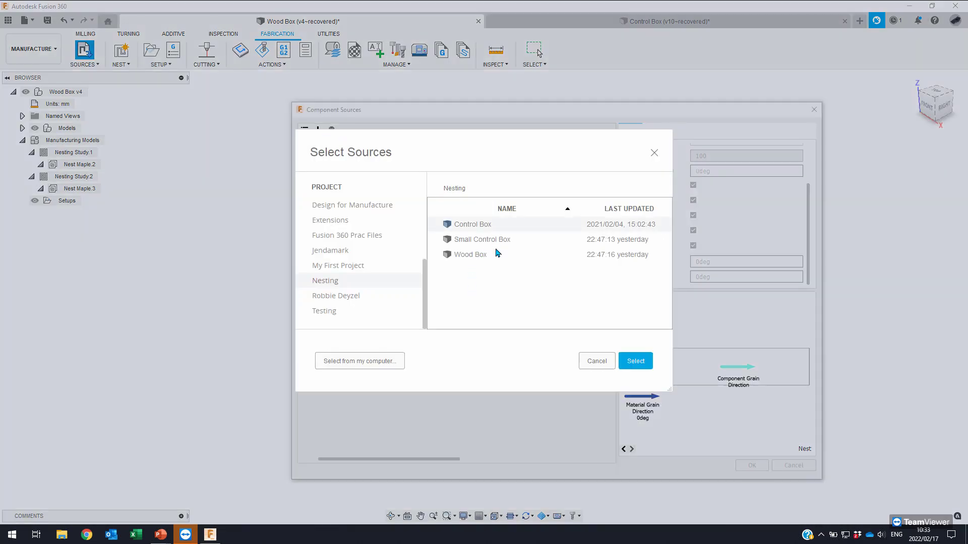
click(492, 243)
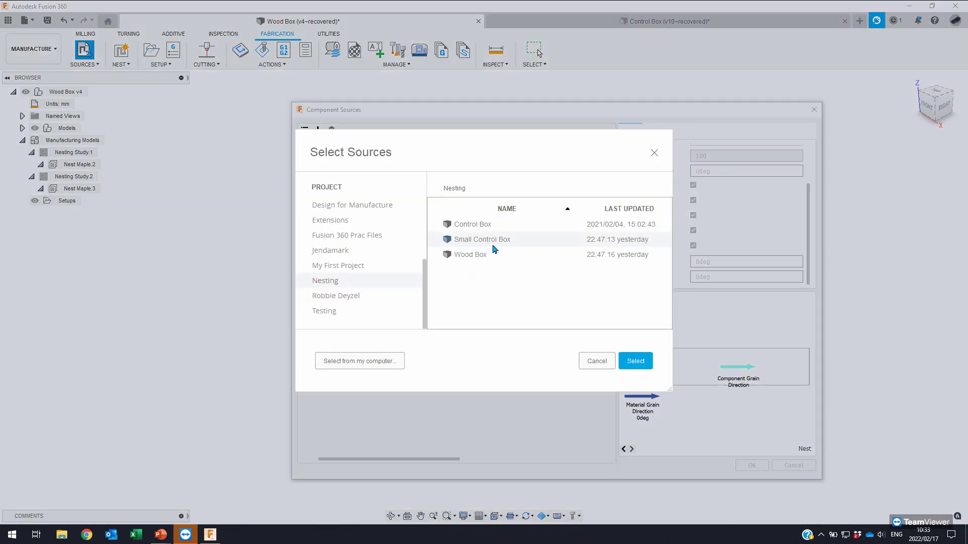
click(638, 361)
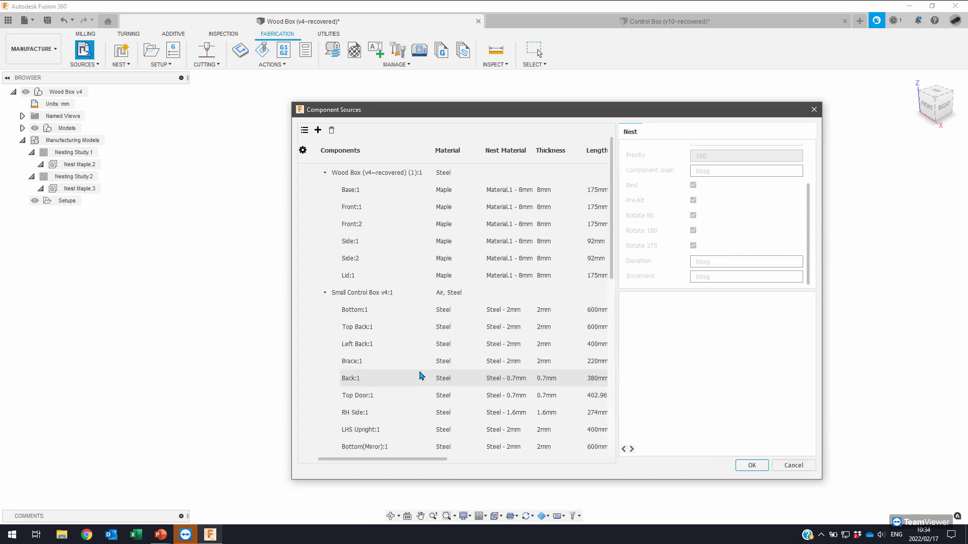
Examine the Small Control Box's components, including Bottom, Top Back and Brace, with their materials and nest settings.
click(361, 312)
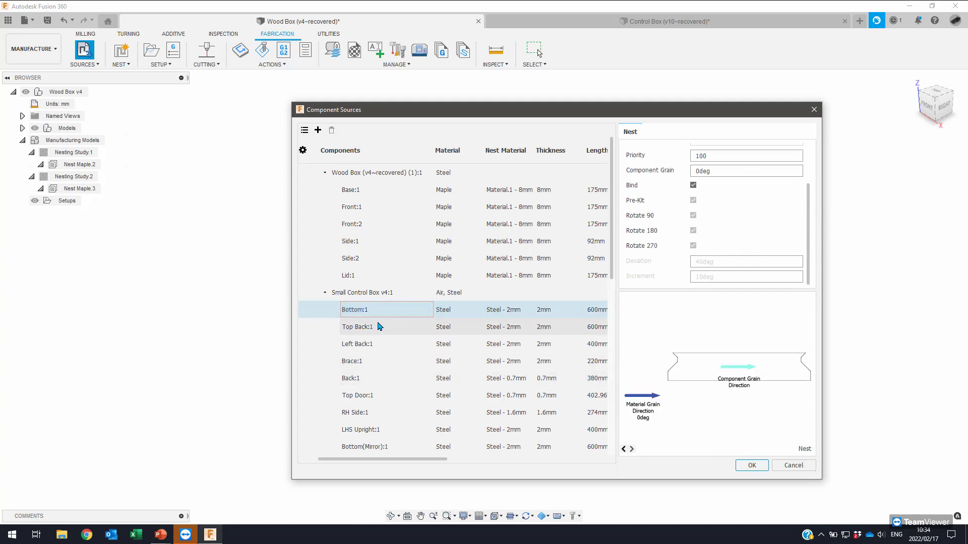
scroll(376, 323, down, 1)
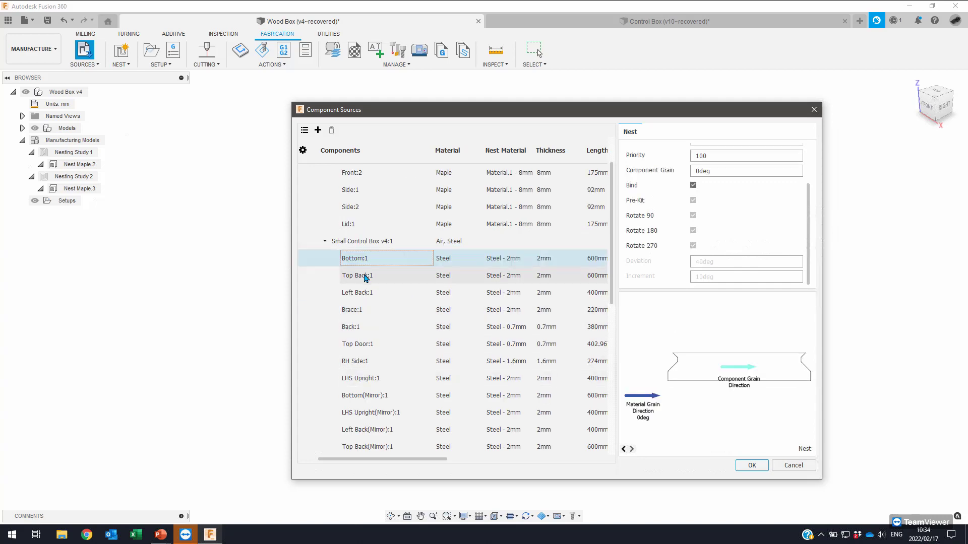
click(365, 277)
click(367, 311)
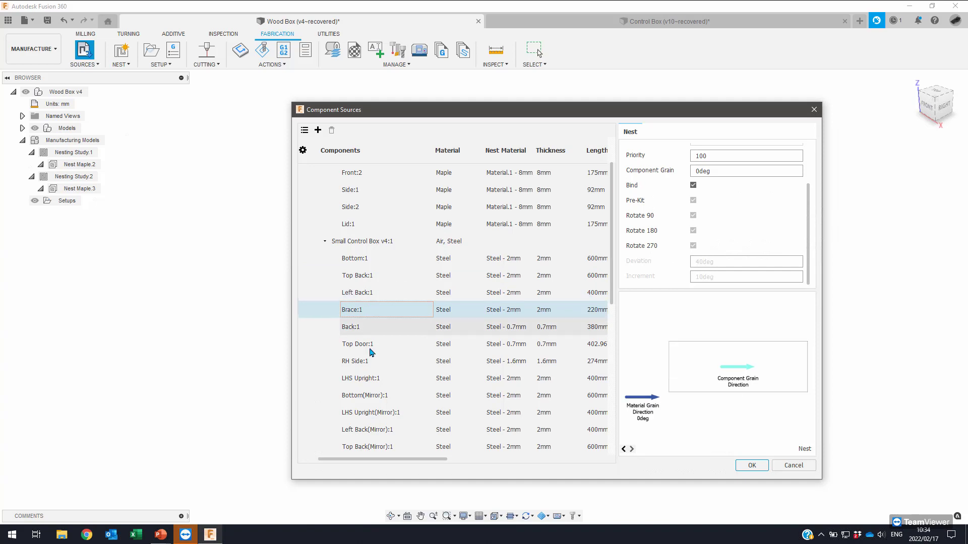
scroll(423, 403, down, 10)
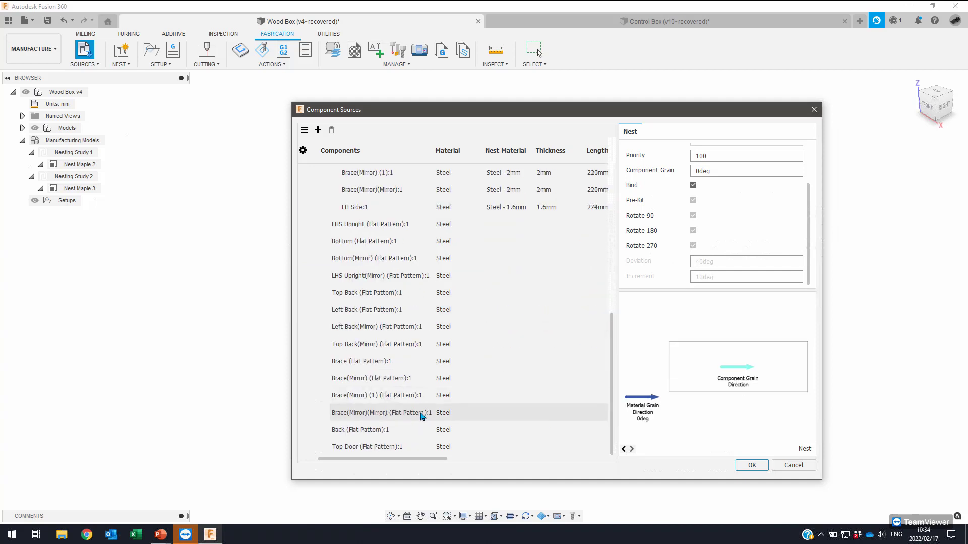
scroll(420, 416, up, 5)
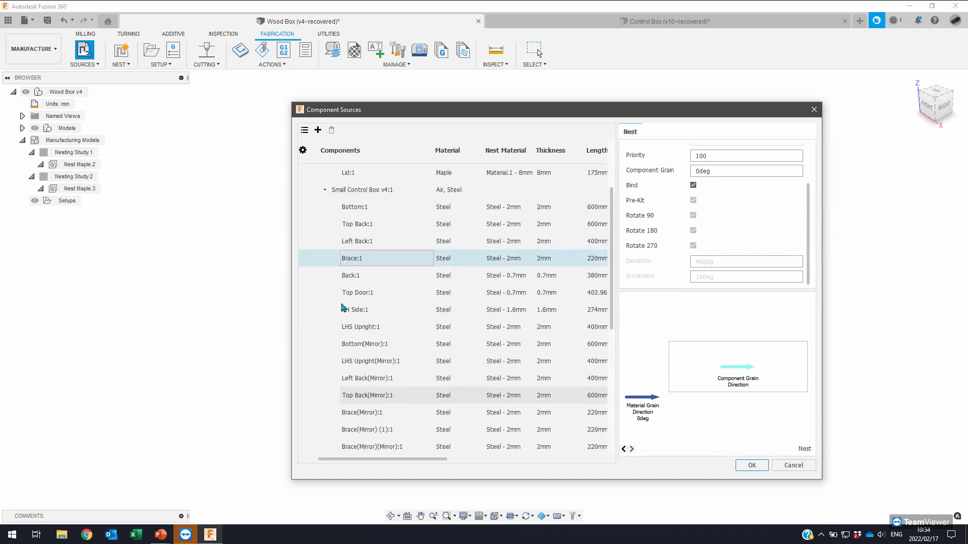
scroll(333, 275, up, 2)
Remove the Small Control Box and all its flat patterns from the component sources and accept the Wood Box source alone.
click(324, 292)
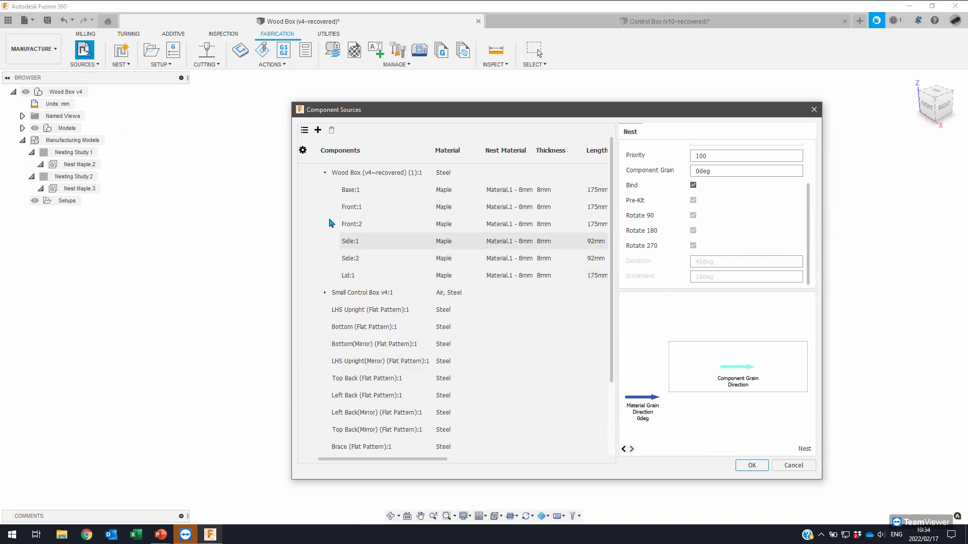
click(324, 172)
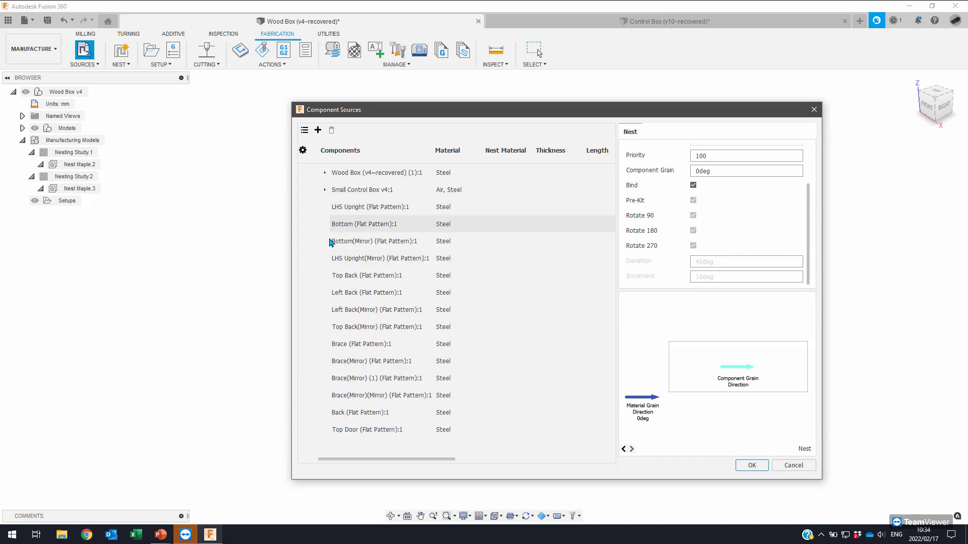
click(359, 189)
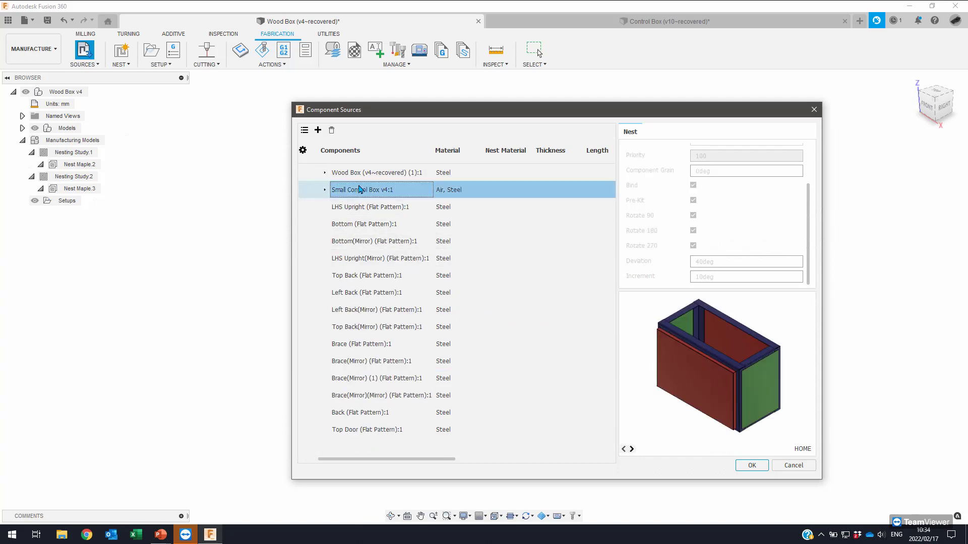
shift+click(382, 430)
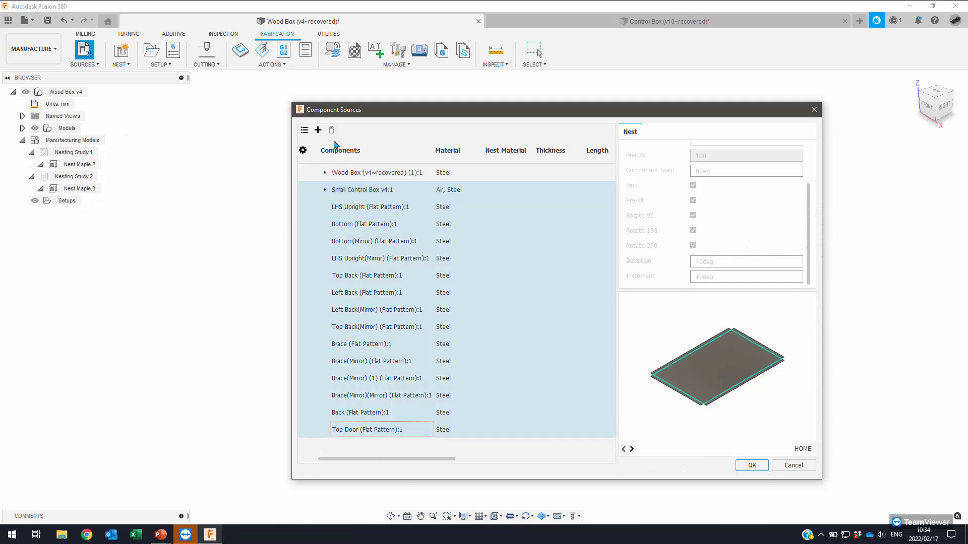
click(353, 196)
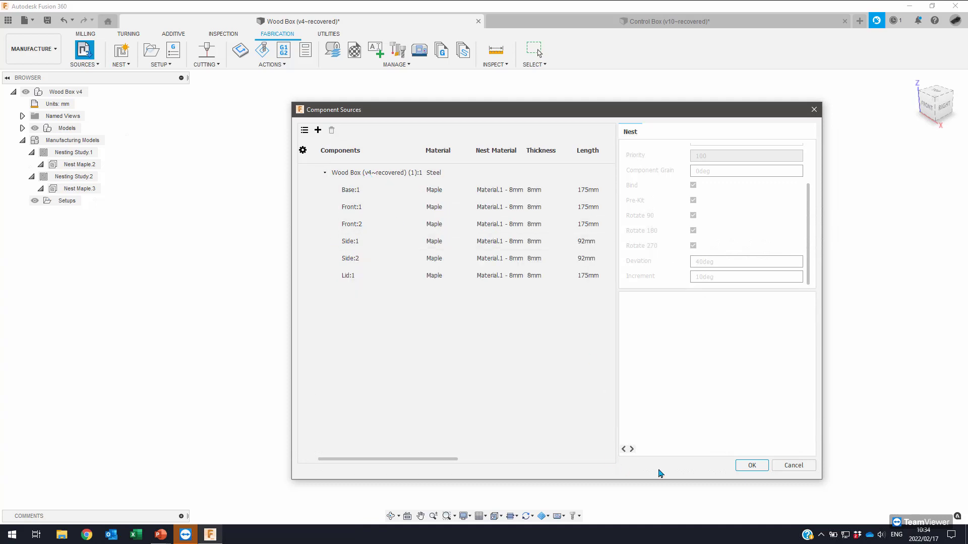
click(750, 465)
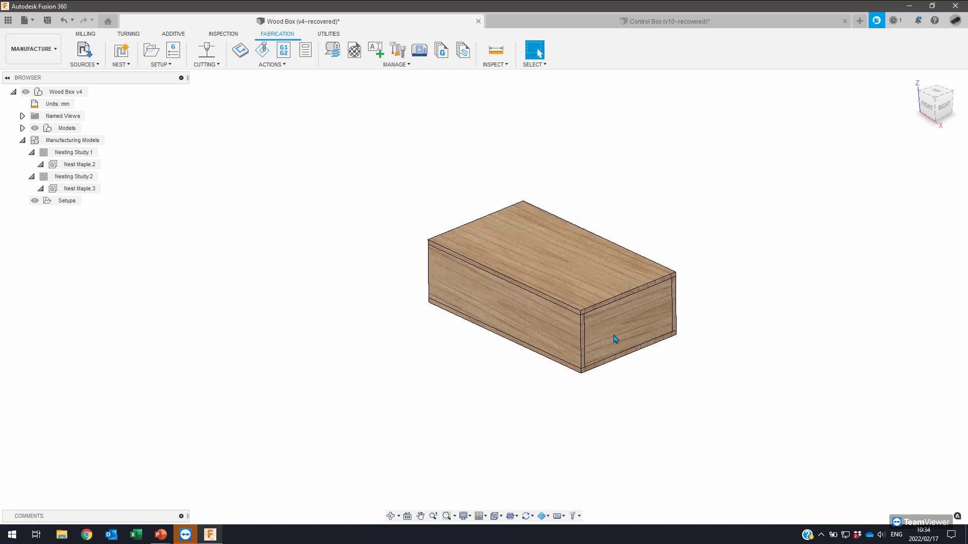
Create a new nest study with a single-value job quantity of 4.
click(126, 55)
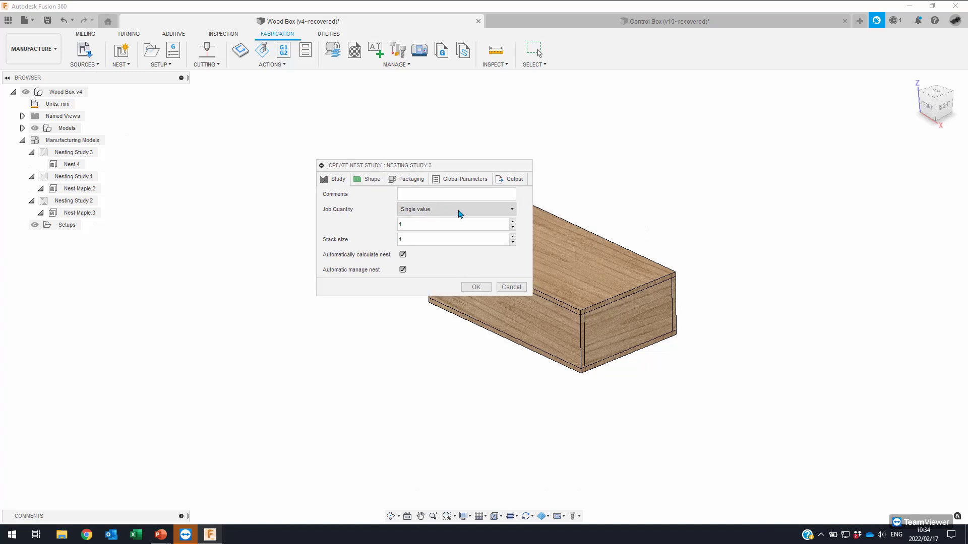
click(459, 213)
click(421, 223)
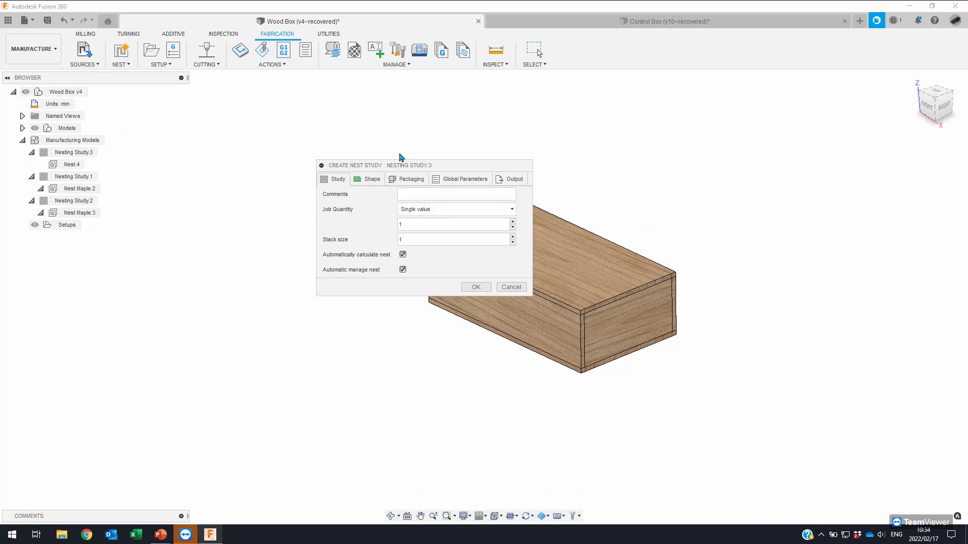
drag(405, 170, 260, 201)
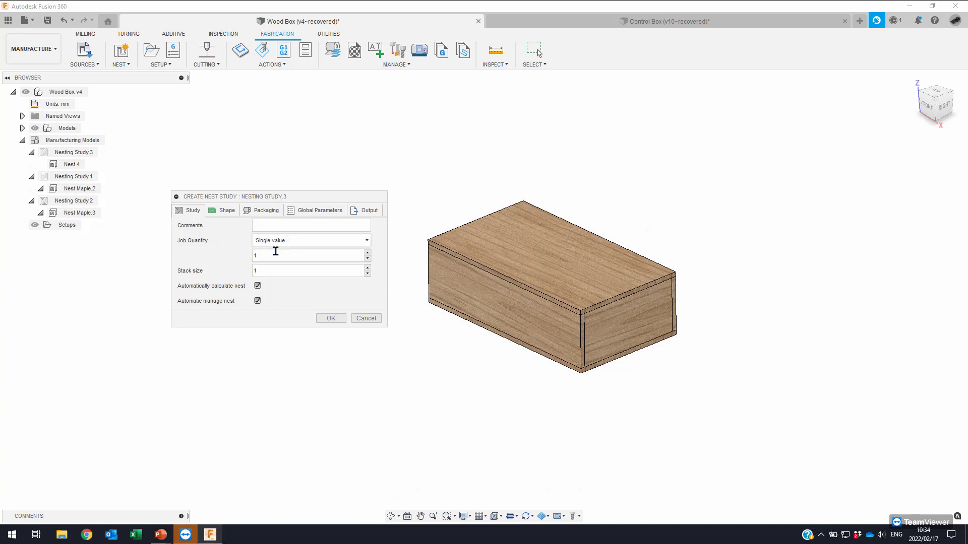
click(261, 256)
text(4)
Try a multi-value job quantity of 4 for the Wood Box source and return to Single value.
click(303, 241)
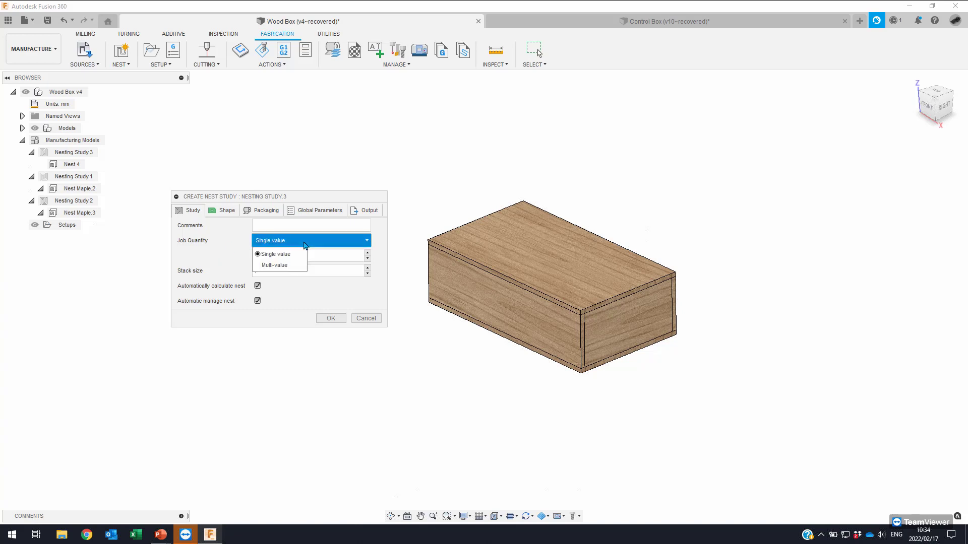
click(281, 264)
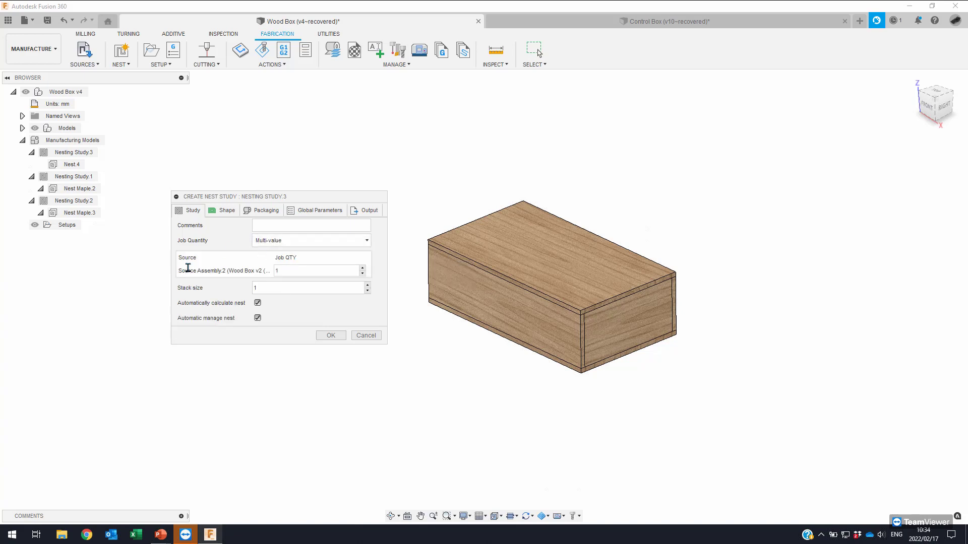
click(285, 271)
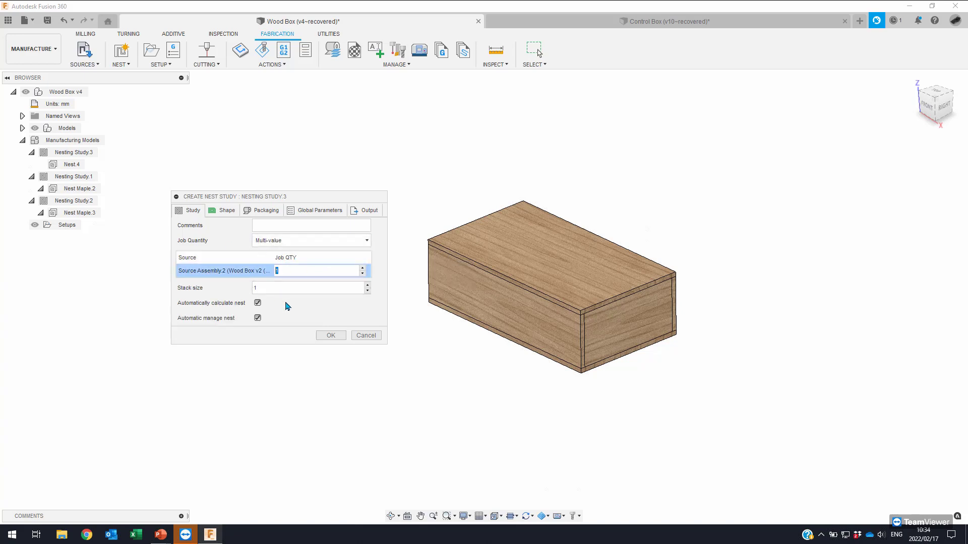
text(4)
click(298, 241)
click(273, 254)
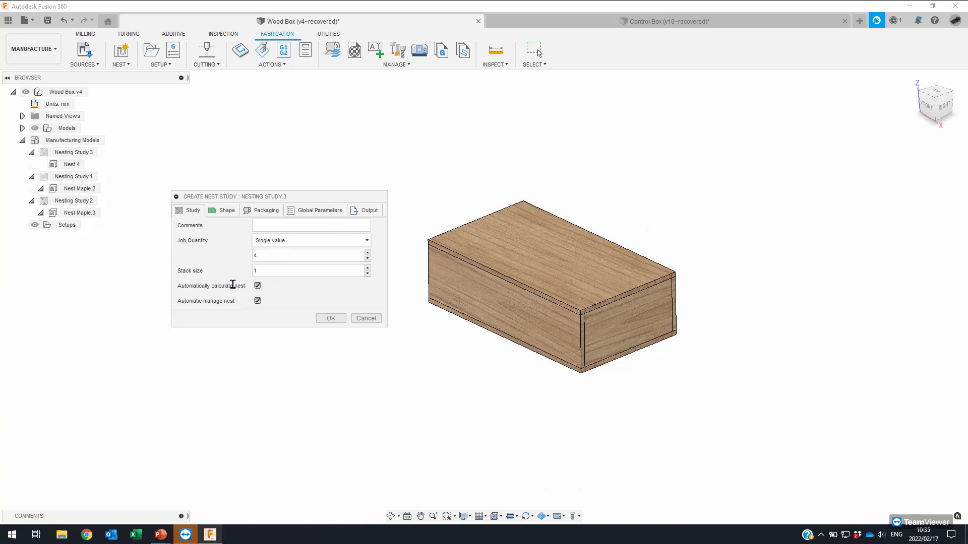
Review the nest study's shapes, packaging, global parameters and output settings, and accept the study to generate the nest.
click(226, 210)
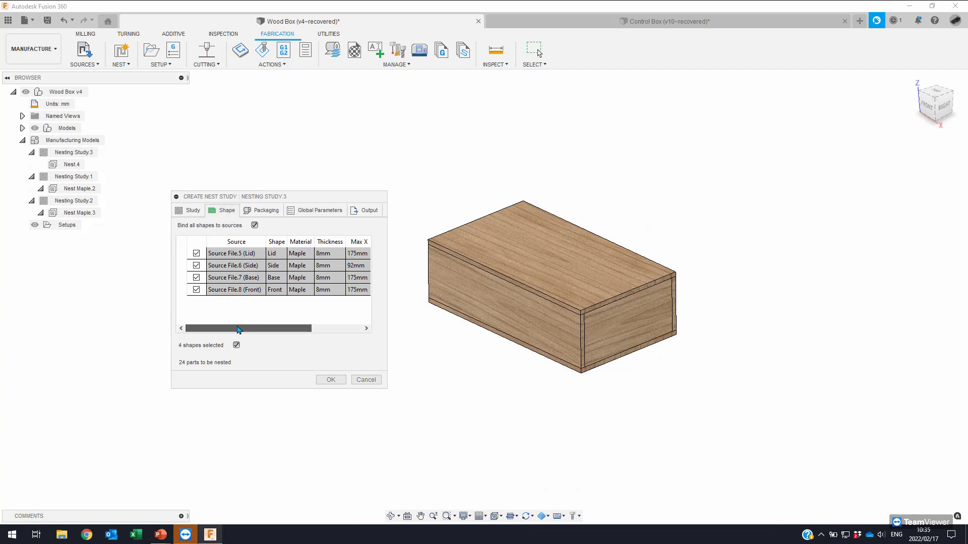
mouse_move(237, 329)
mouse_down()
mouse_move(252, 328)
mouse_move(227, 328)
mouse_up()
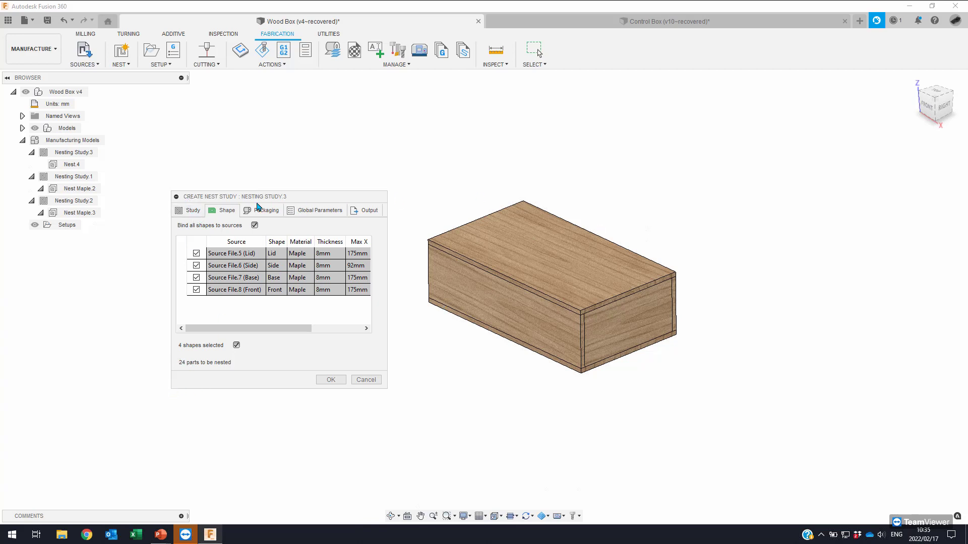
click(266, 210)
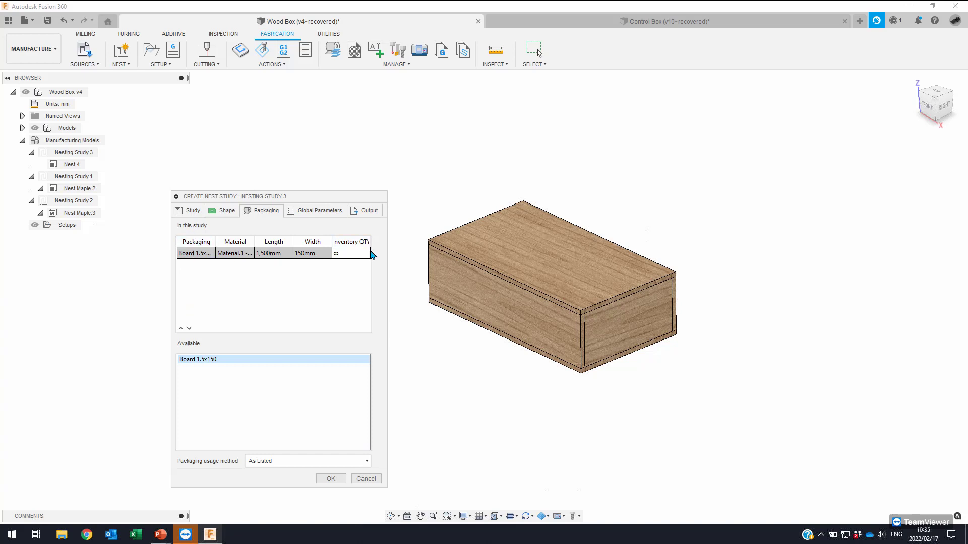
click(352, 257)
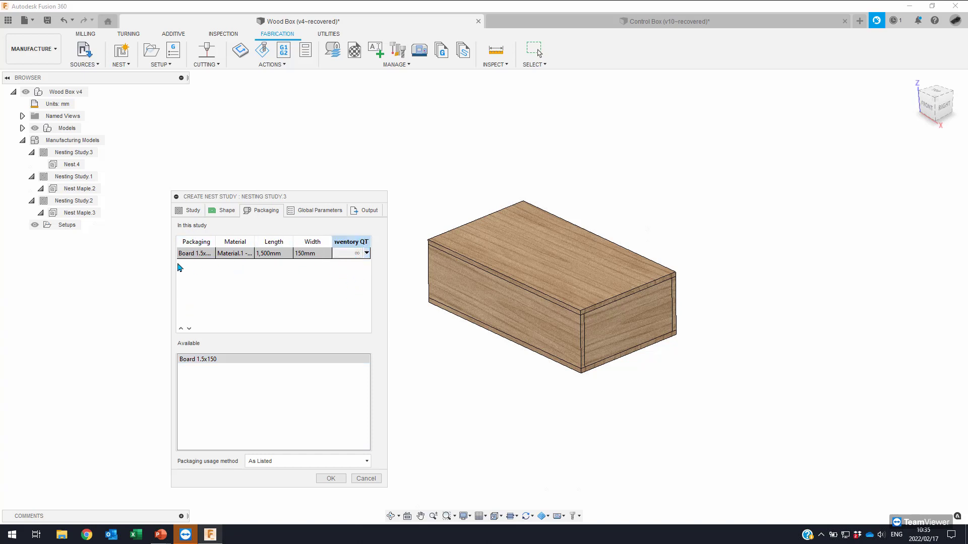
click(325, 213)
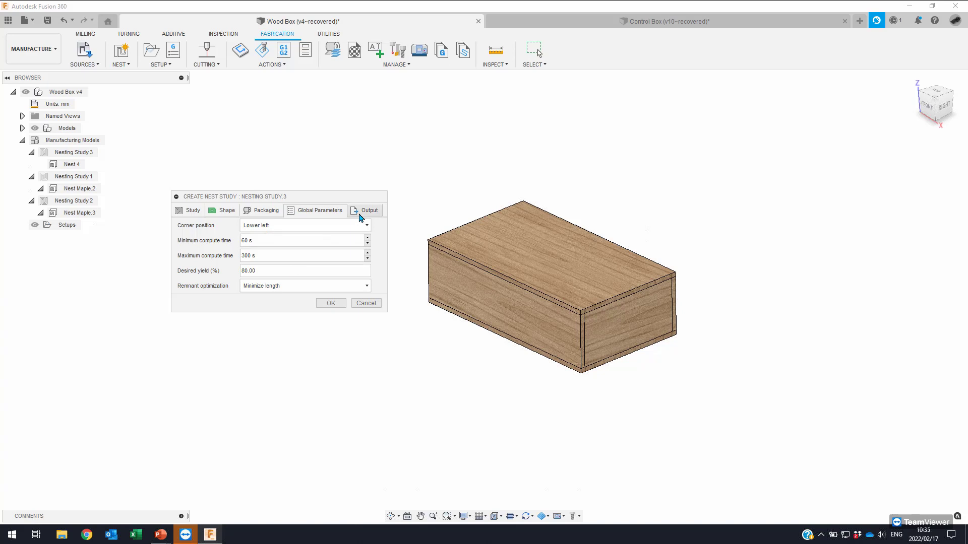
click(360, 215)
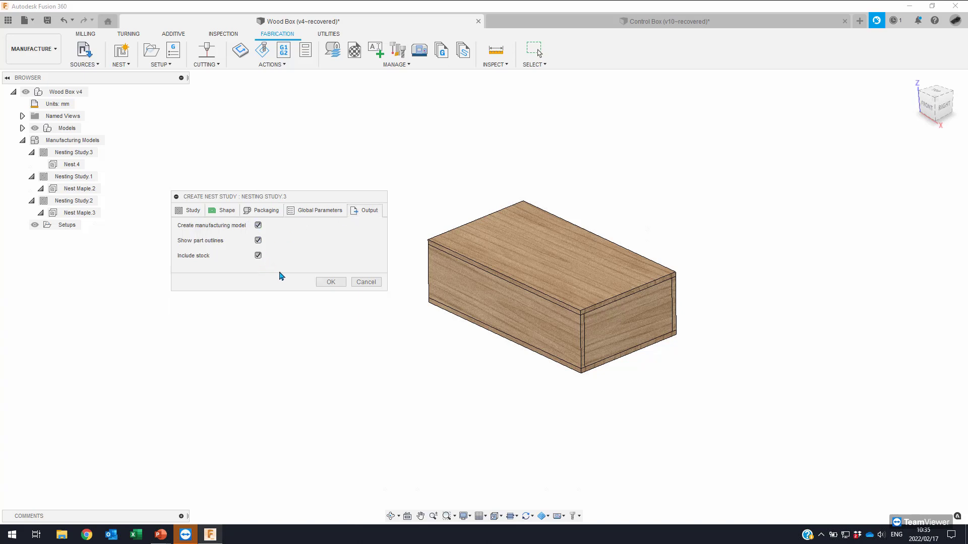
click(332, 283)
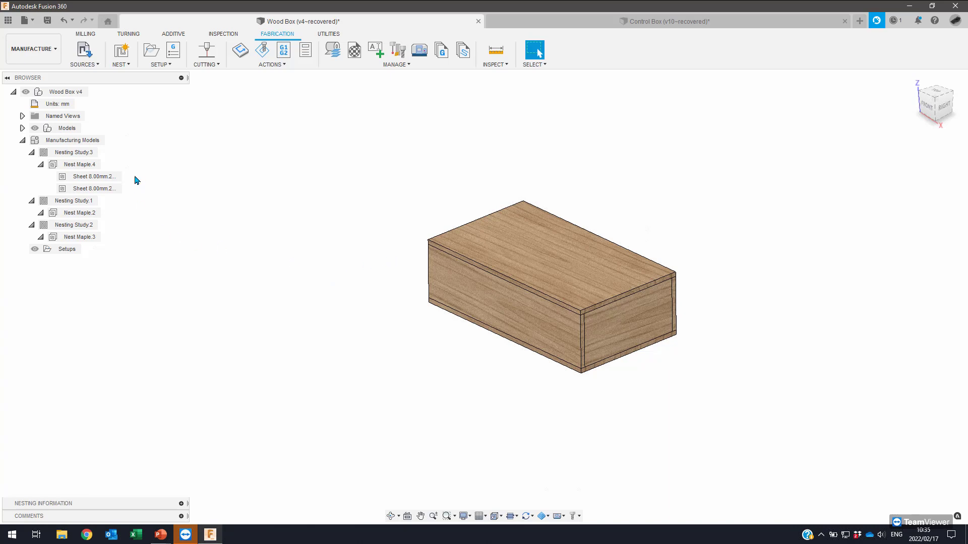
Examine the first nested Maple sheet's panel layout from the top view.
scroll(454, 227, down, 3)
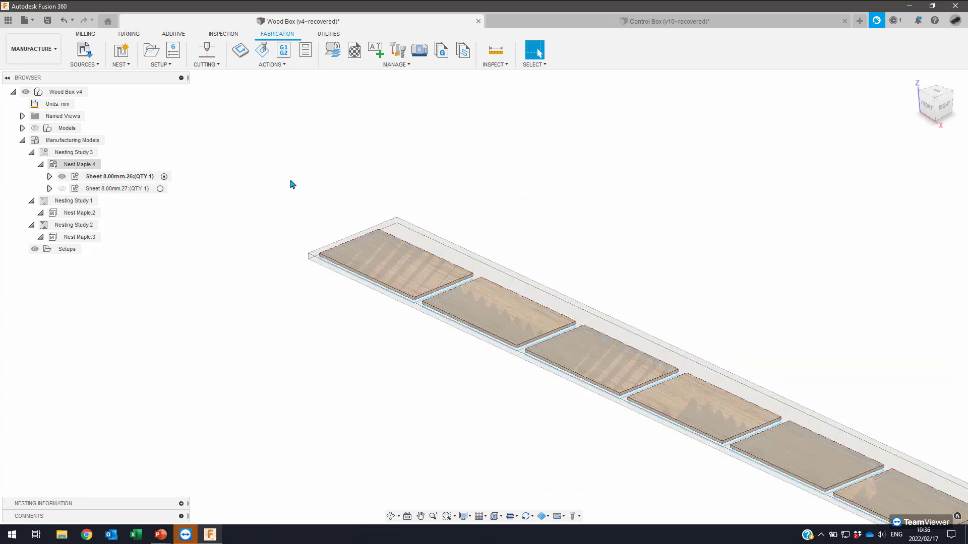
scroll(460, 249, down, 4)
shift+middle_drag(431, 193, 912, 114)
click(936, 99)
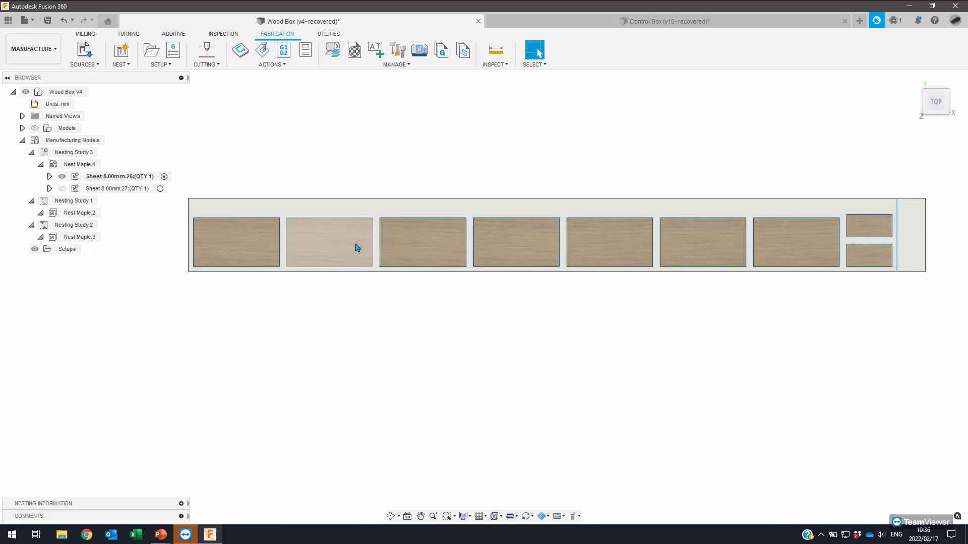
middle_drag(736, 262, 714, 290)
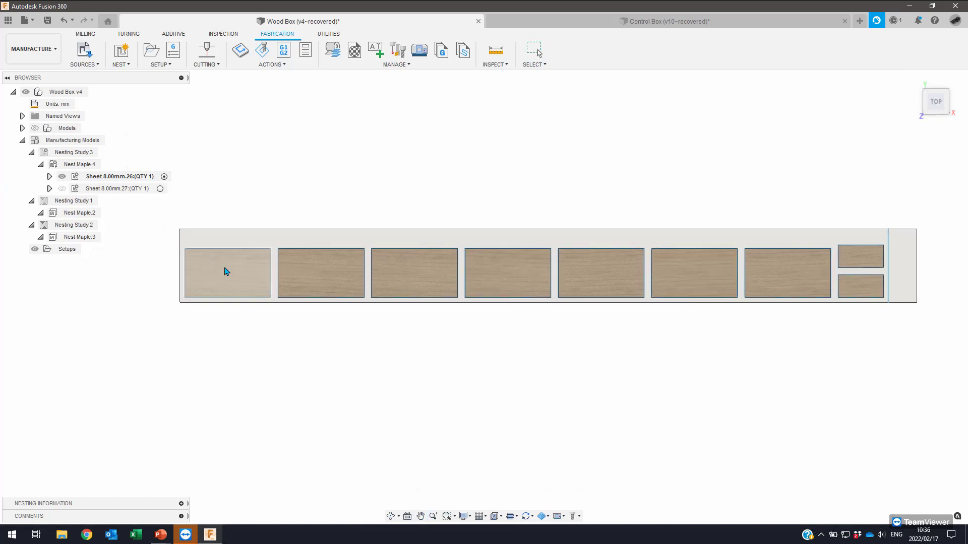
key(Escape)
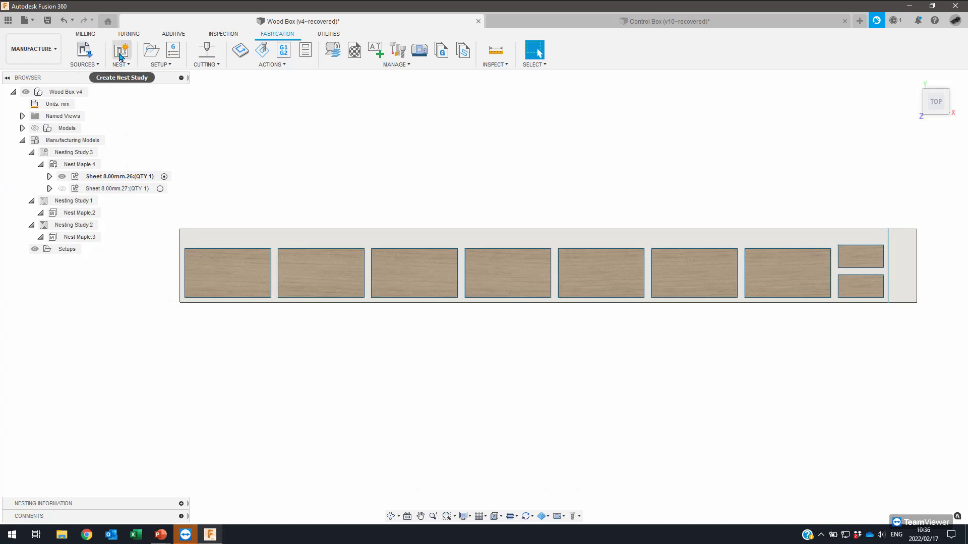
Rename the Material.1 - 8mm entry in the process material library as Maple - 8mm.
click(335, 52)
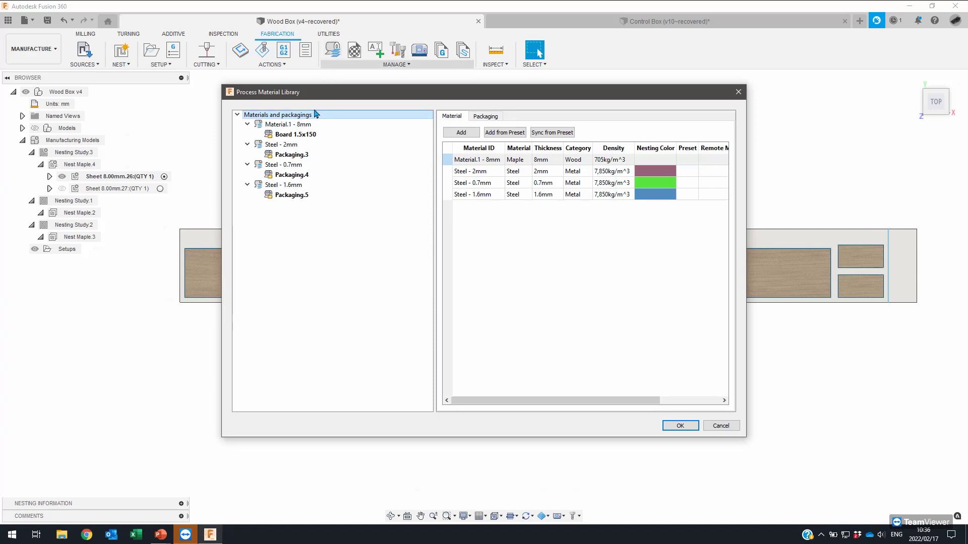
click(347, 134)
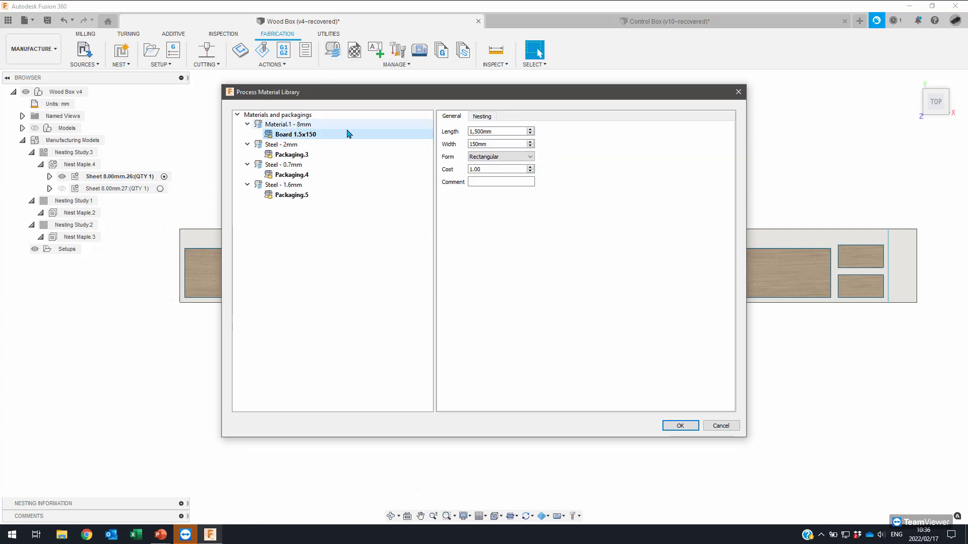
click(295, 126)
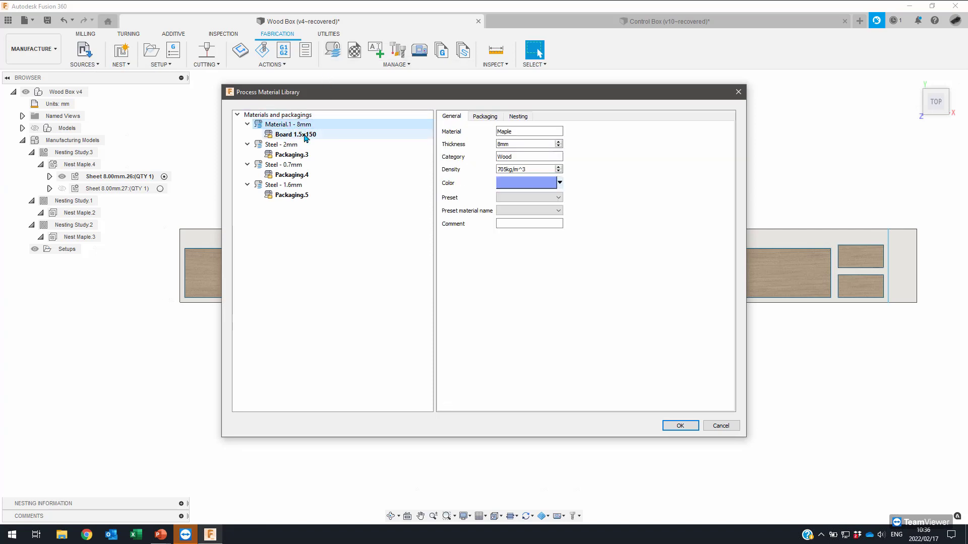
click(306, 136)
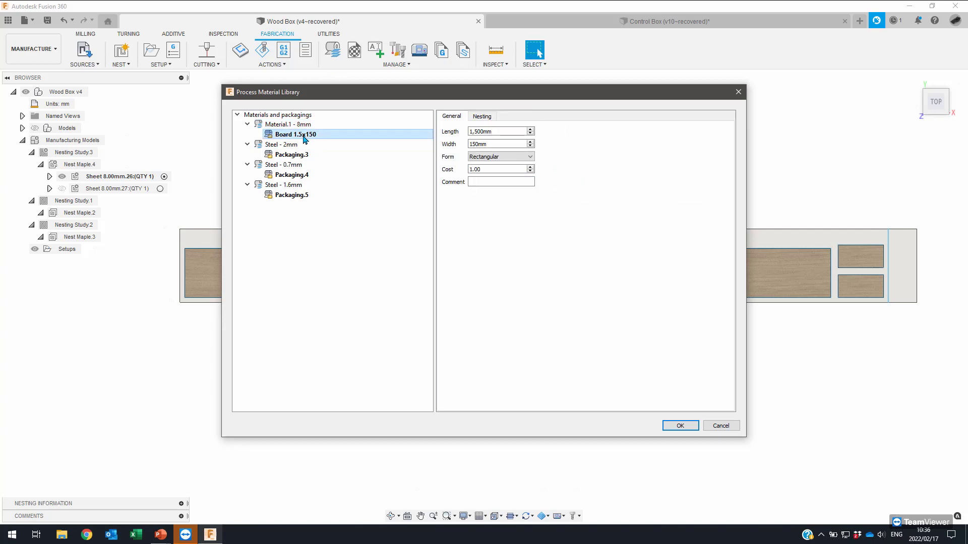
click(292, 125)
right_click(289, 126)
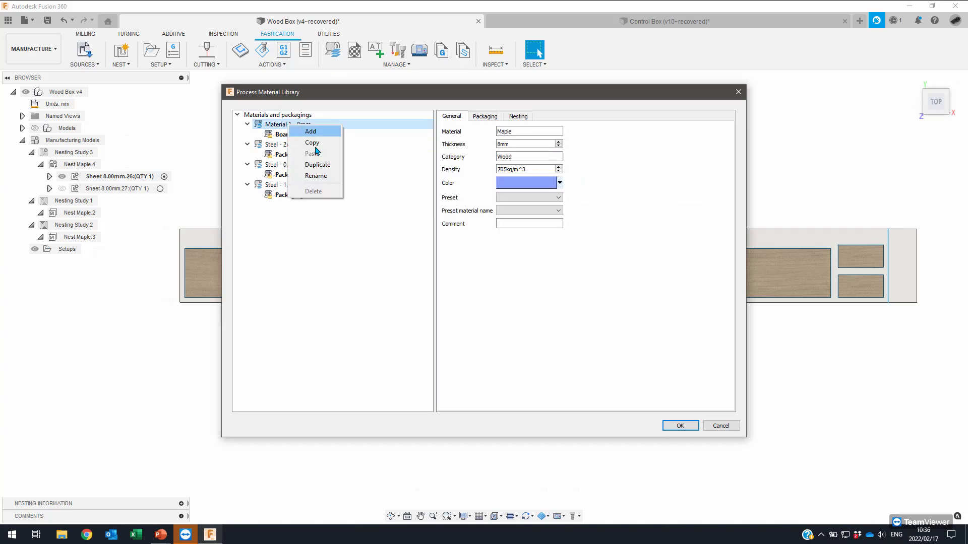
click(315, 176)
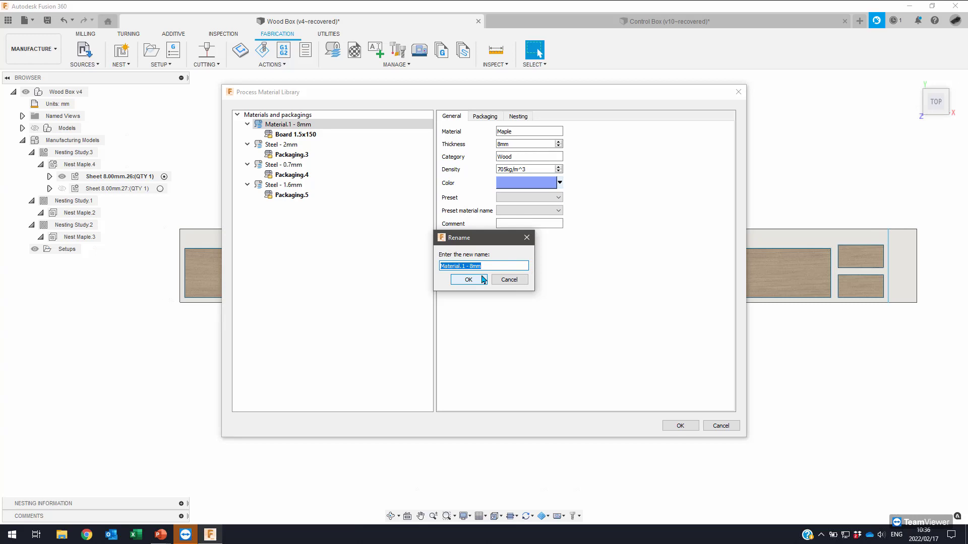
key(Home)
text(Ma)
click(469, 280)
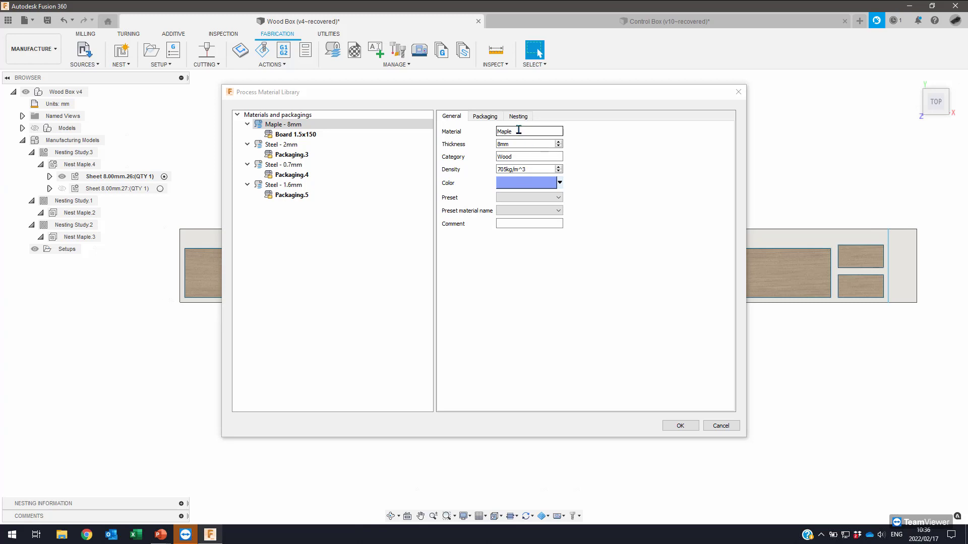
Set the cost of the Board 1.5x150 packaging under Maple - 8mm to 150.
click(481, 119)
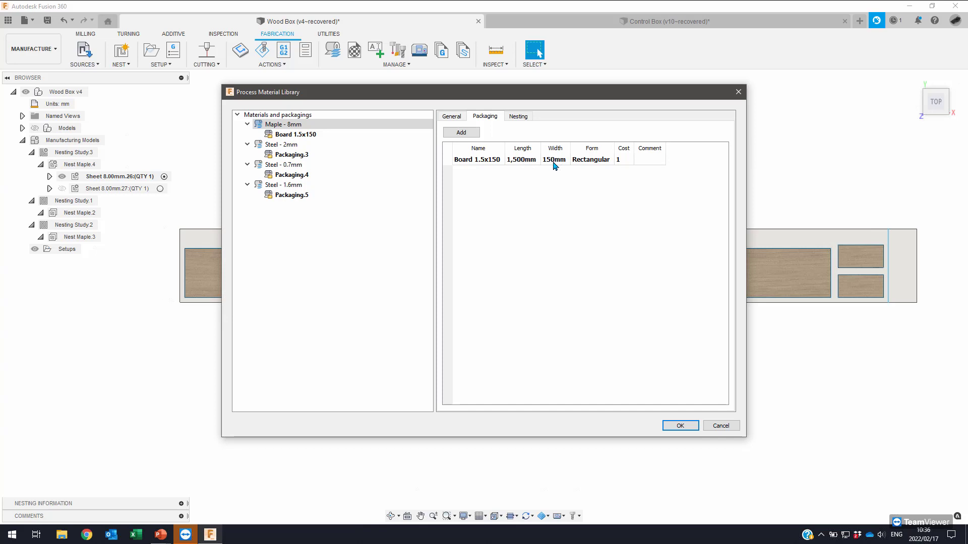
click(591, 162)
double_click(623, 160)
text(50)
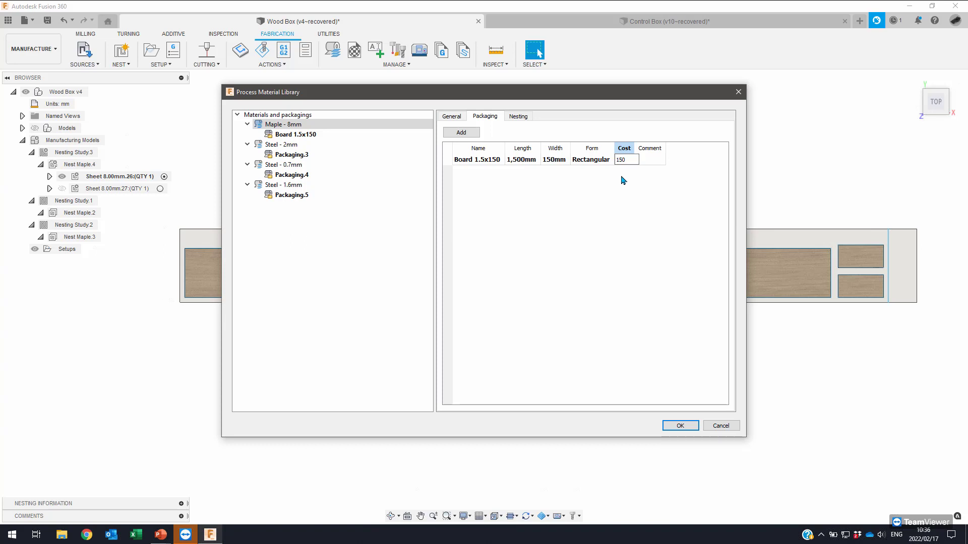
key(Return)
Review the material grain, frame width and item separation for nesting Maple - 8mm, and accept the material library changes.
click(519, 117)
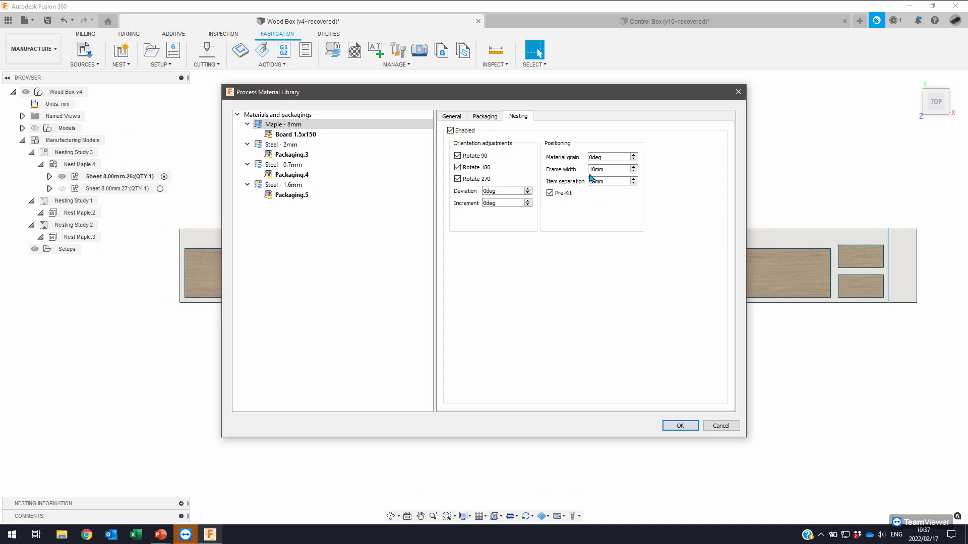
drag(604, 181, 580, 182)
click(610, 181)
double_click(607, 157)
double_click(607, 169)
click(687, 428)
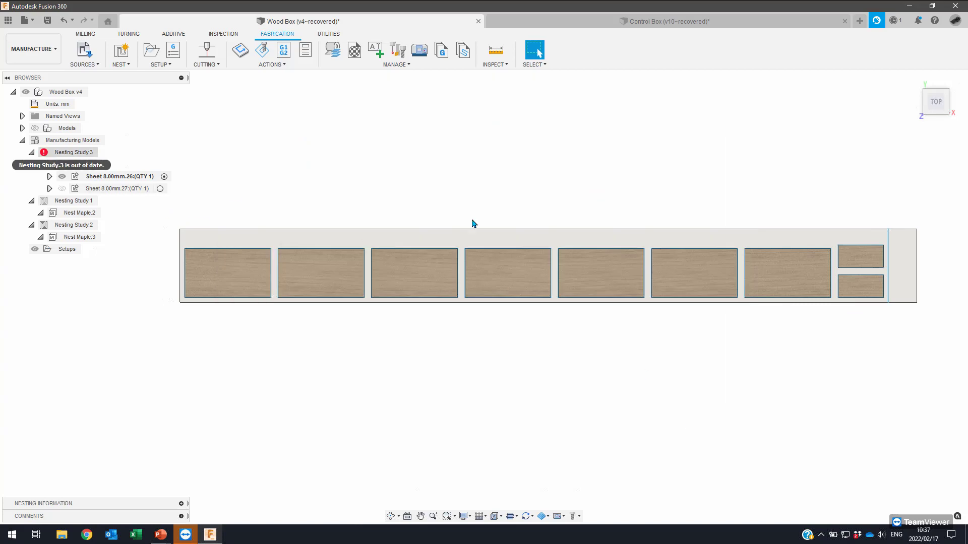
Regenerate the out-of-date Nesting Study.3 and check its two resulting sheets.
right_click(82, 153)
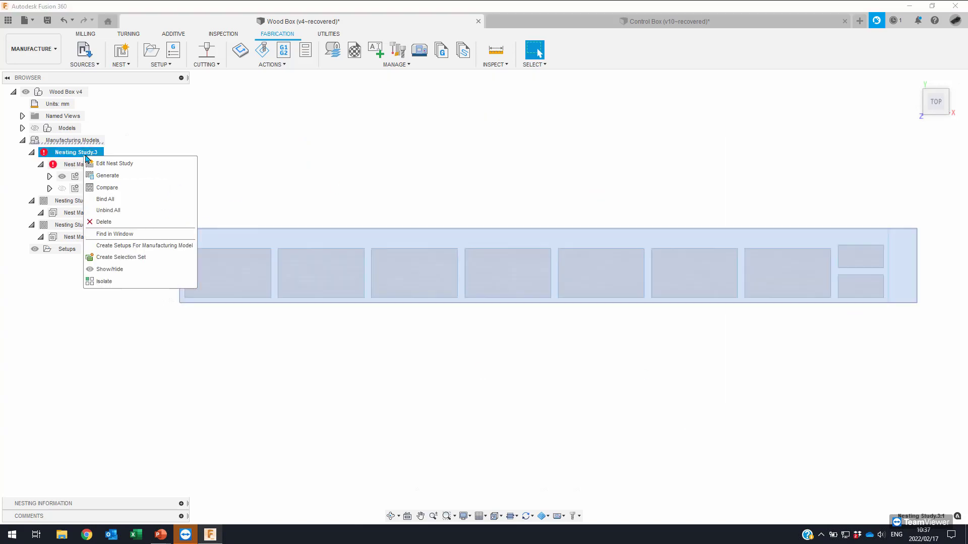
click(121, 176)
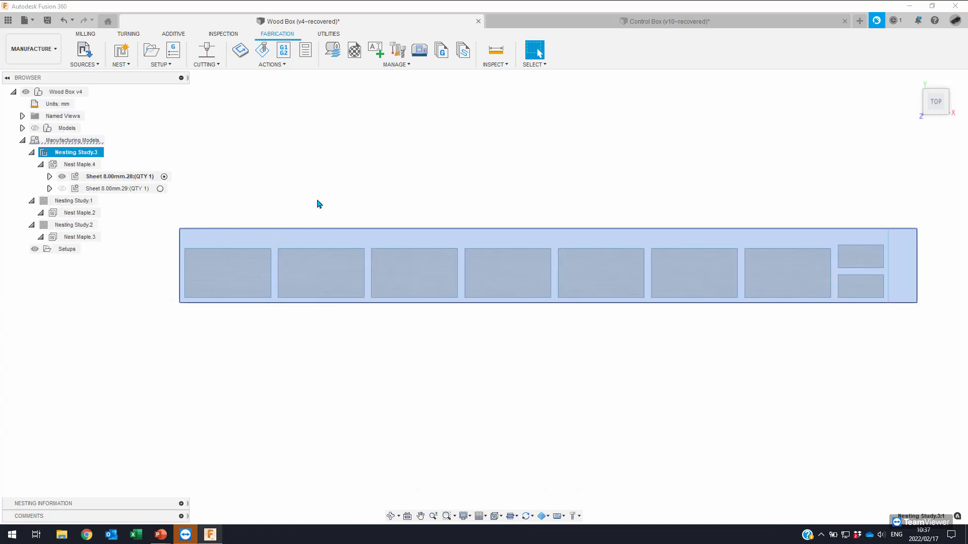
click(110, 176)
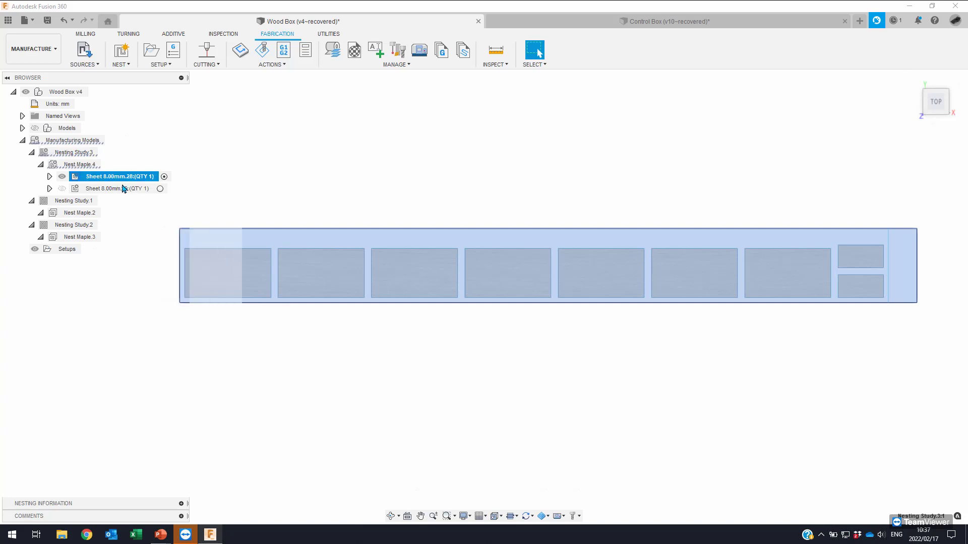
click(114, 188)
click(313, 235)
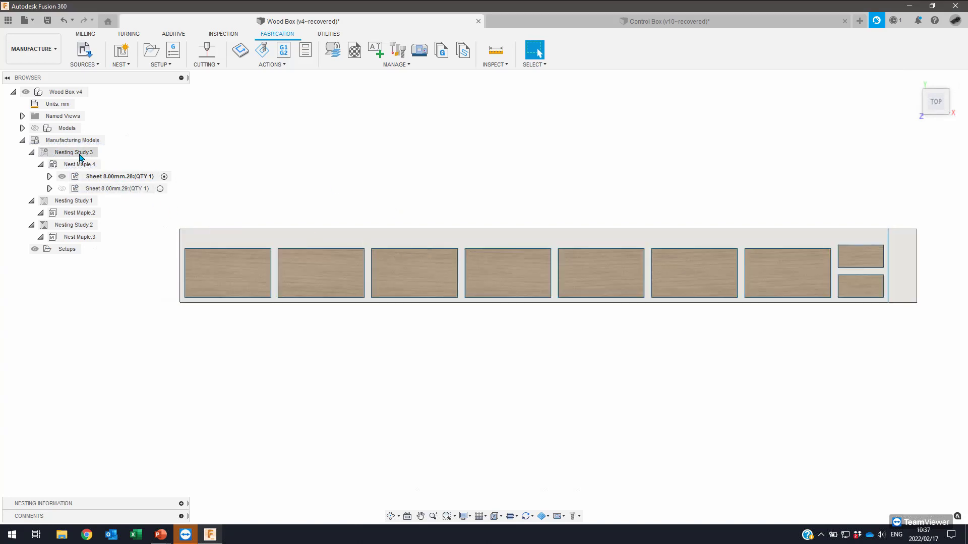
click(101, 164)
click(212, 157)
Inspect the first regenerated sheet from the top view and activate the second sheet of Nest Maple.4.
scroll(212, 172, up, 1)
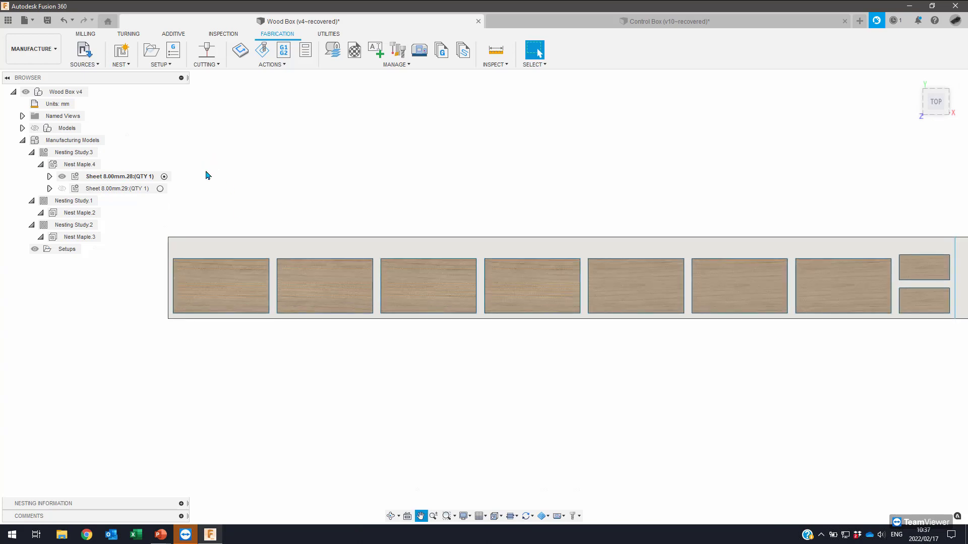
scroll(365, 203, down, 1)
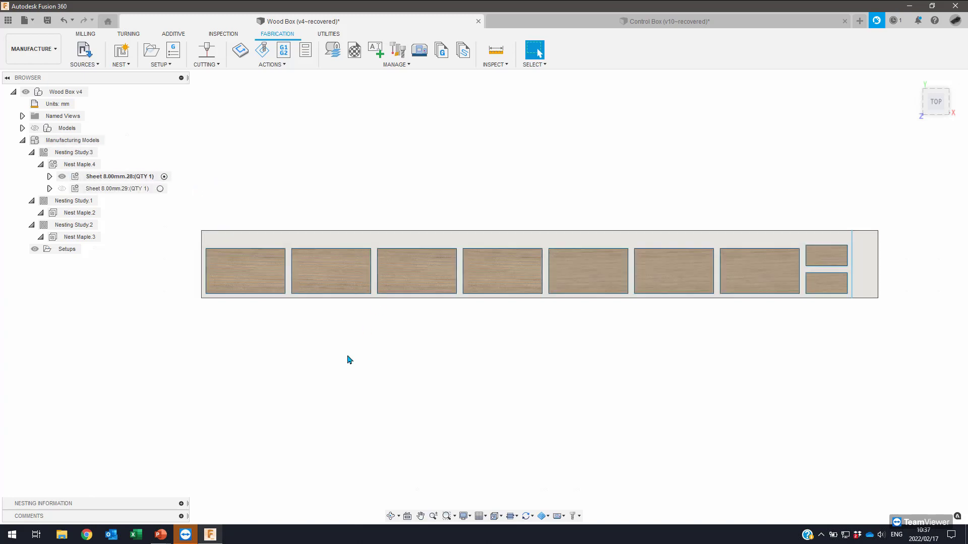
shift+middle_drag(346, 358, 358, 330)
click(936, 100)
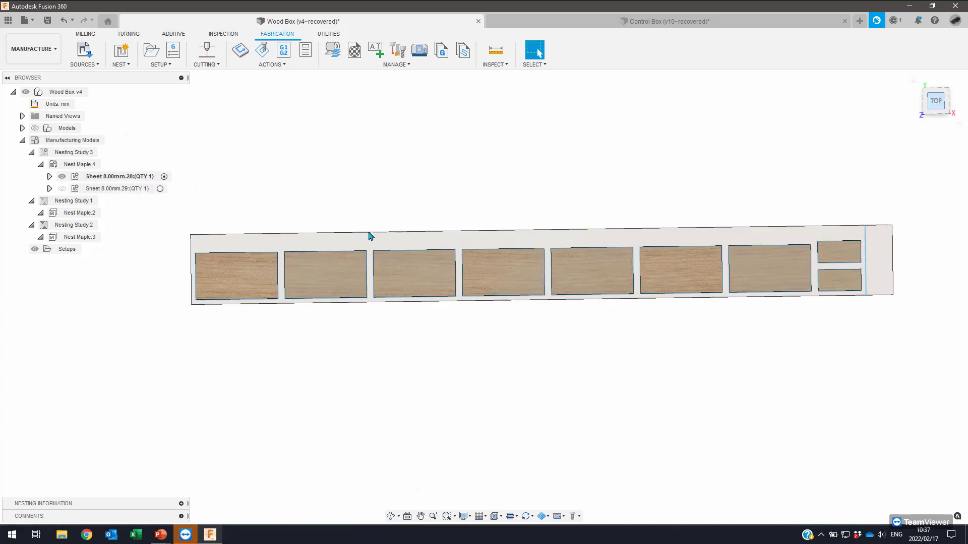
click(161, 190)
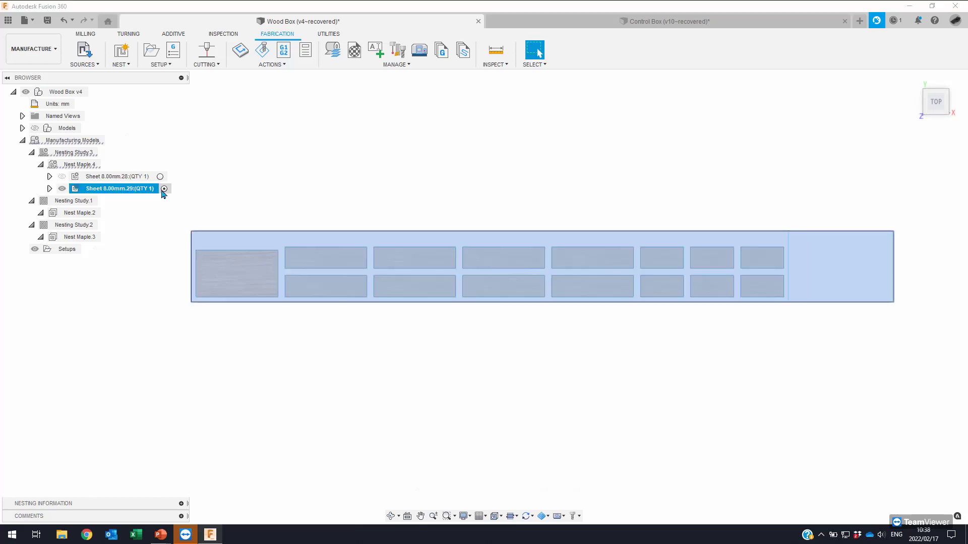
click(394, 378)
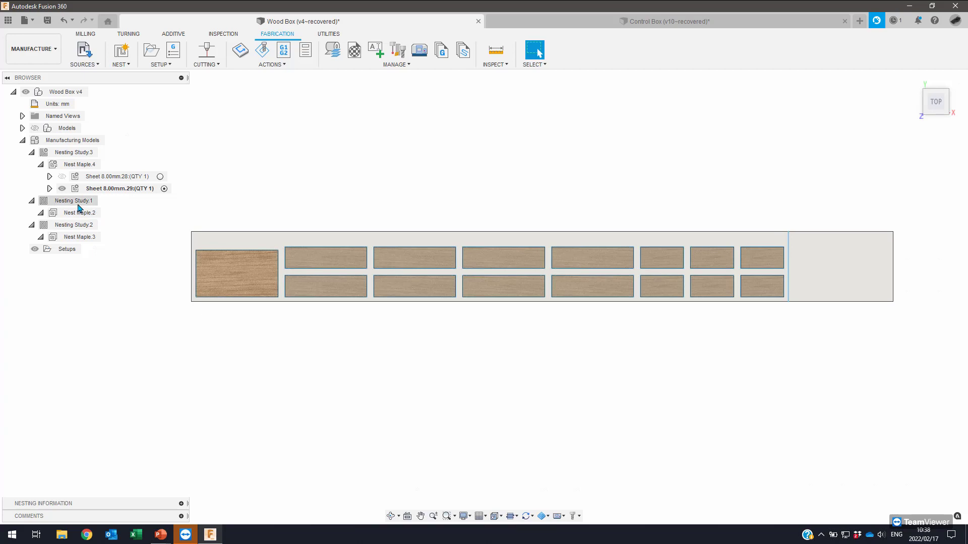
Check what Nesting Study.1 and Nesting Study.2 contain, and collapse all three nesting studies.
click(31, 152)
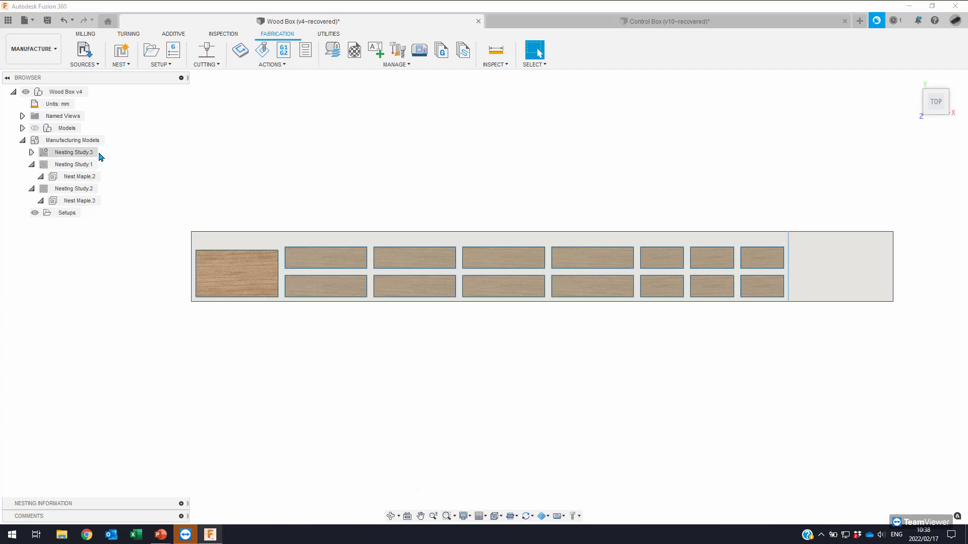
click(32, 164)
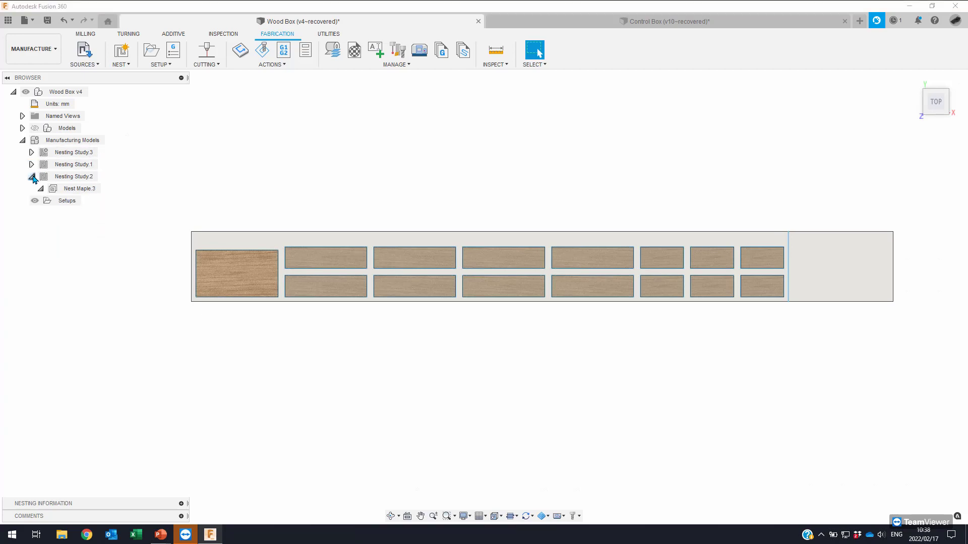
click(32, 177)
click(32, 164)
click(63, 177)
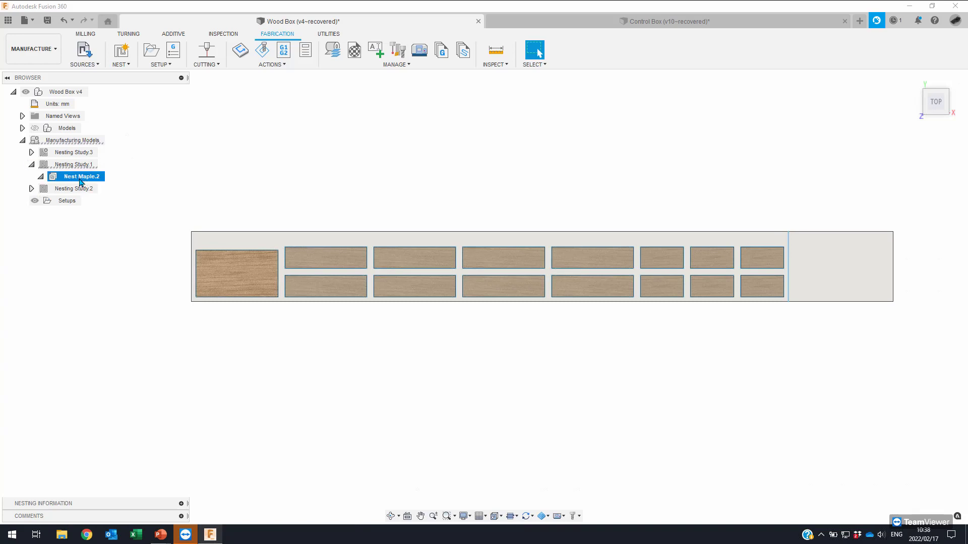
click(41, 177)
click(40, 177)
click(32, 188)
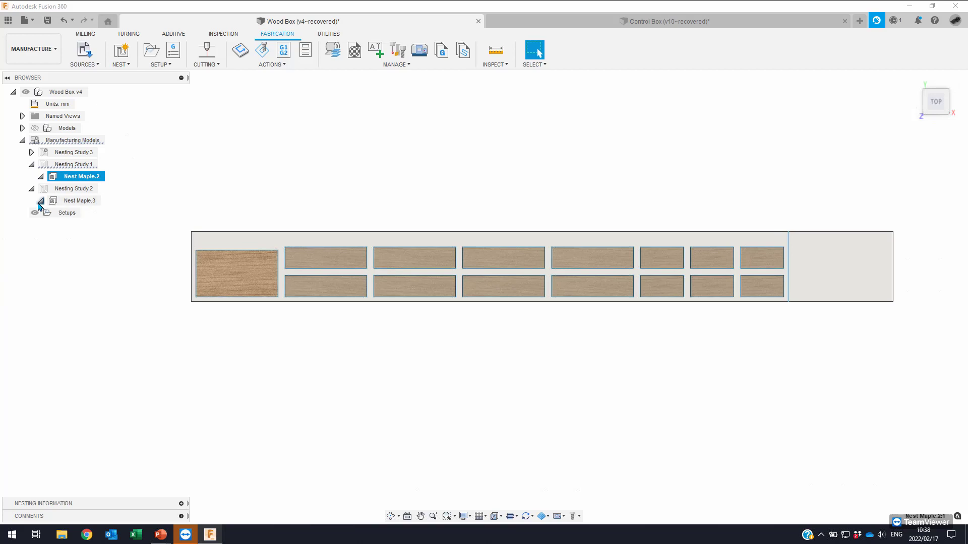
click(40, 201)
click(31, 164)
click(31, 177)
Expand Nesting Study.3 and activate Sheet 8.00mm.28 under Nest Maple.4.
click(65, 153)
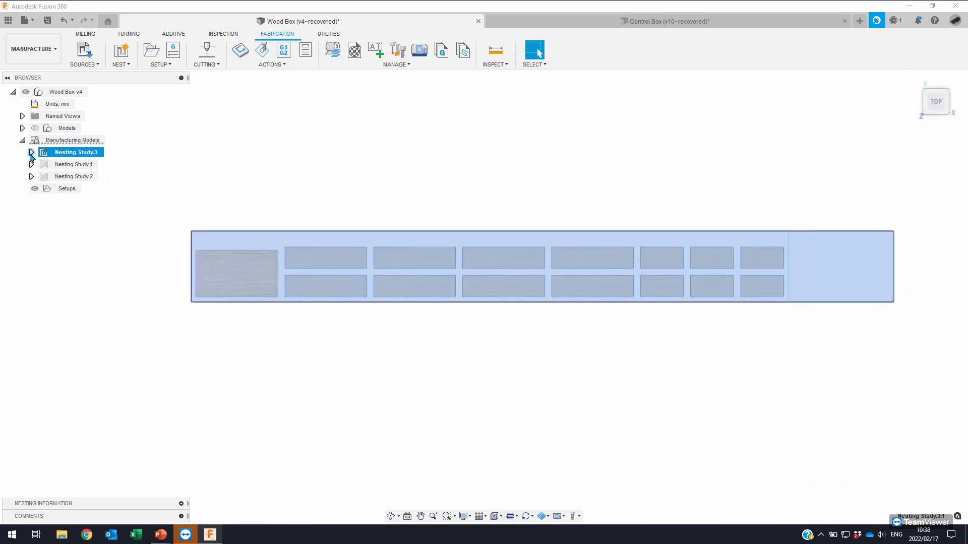
click(31, 152)
click(149, 176)
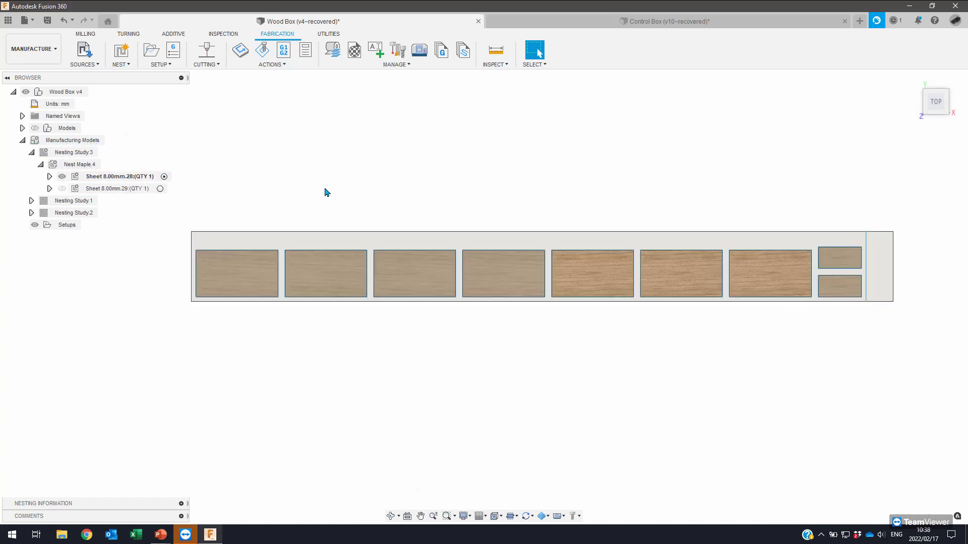
shift+middle_drag(227, 190, 274, 181)
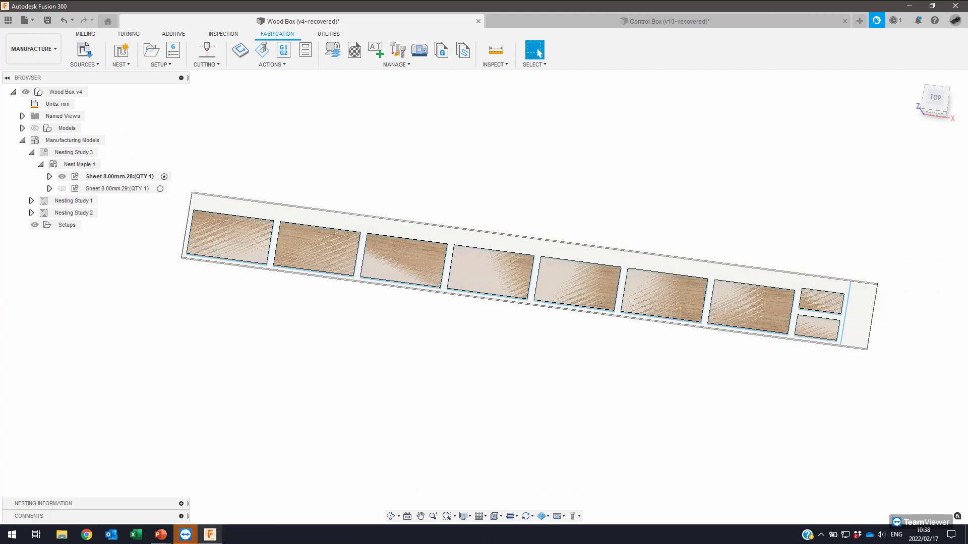
key(alt+Tab)
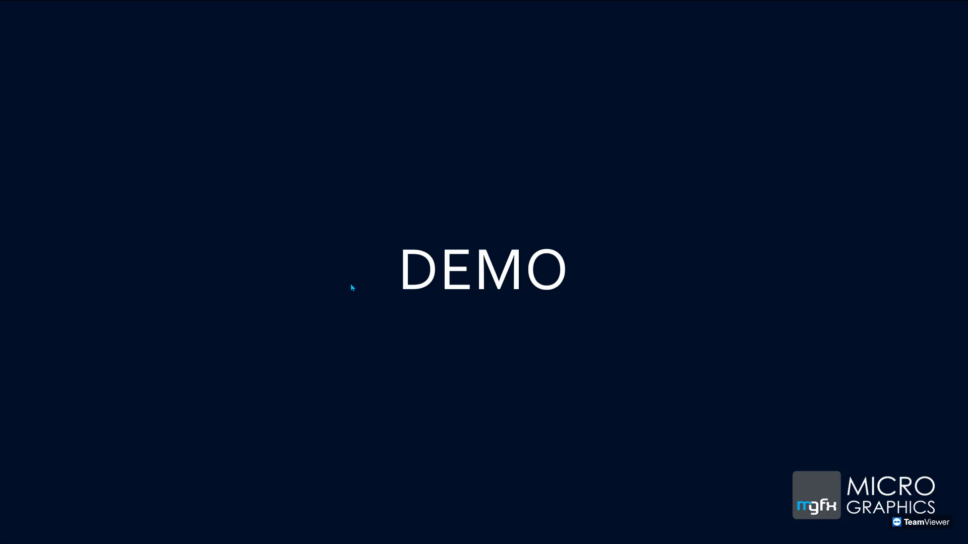
key(Right)
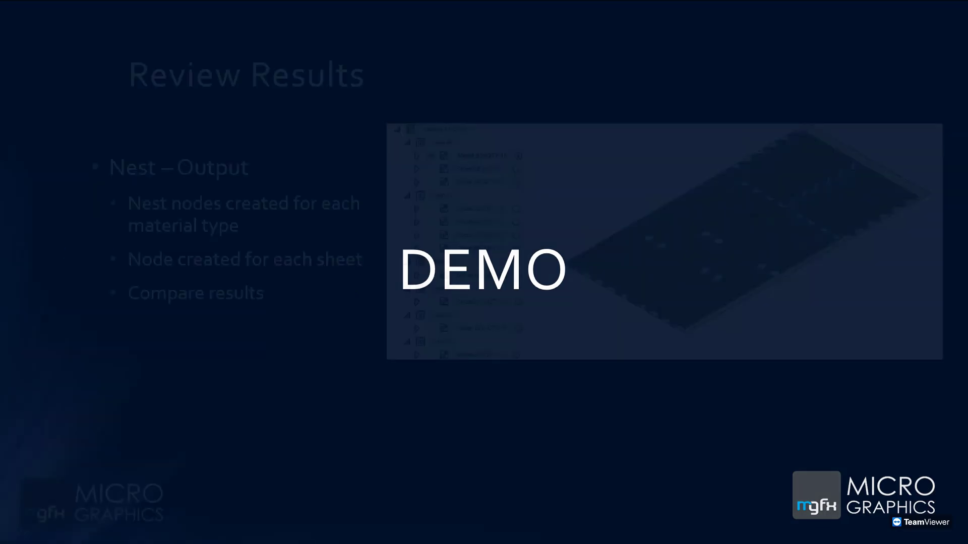
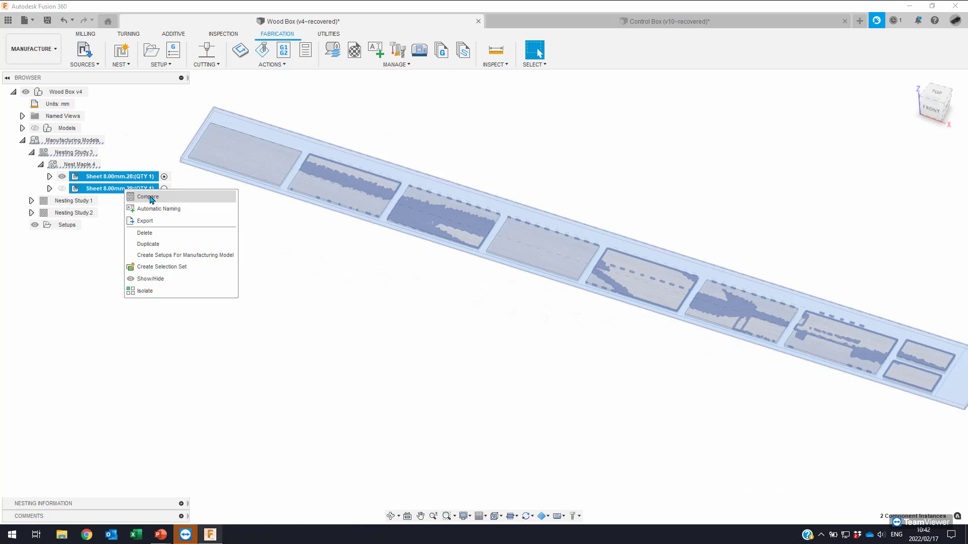
Compare Sheet 8.00mm.28 and Sheet 8.00mm.29 in an enlarged comparison window, in both the preview and table layouts.
drag(382, 97, 343, 59)
drag(689, 399, 916, 512)
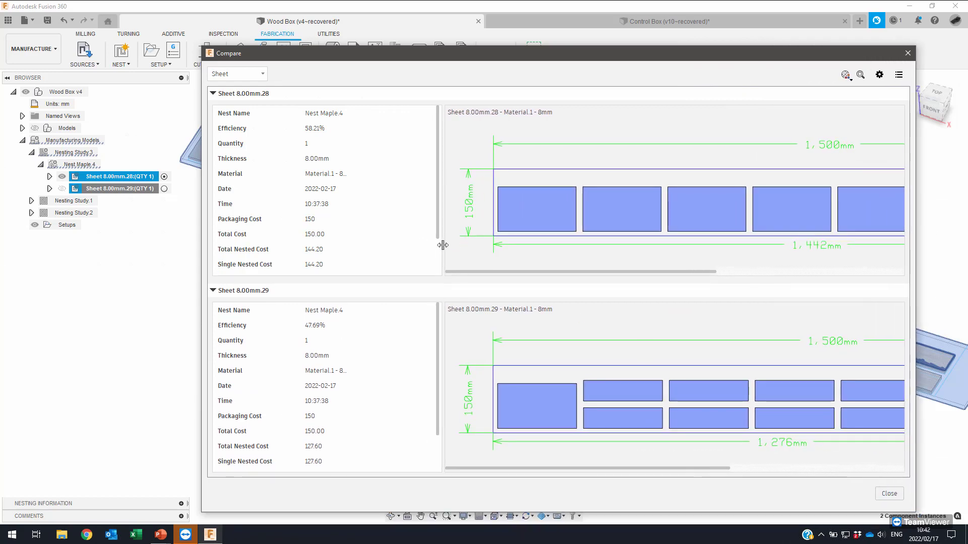
drag(443, 245, 374, 242)
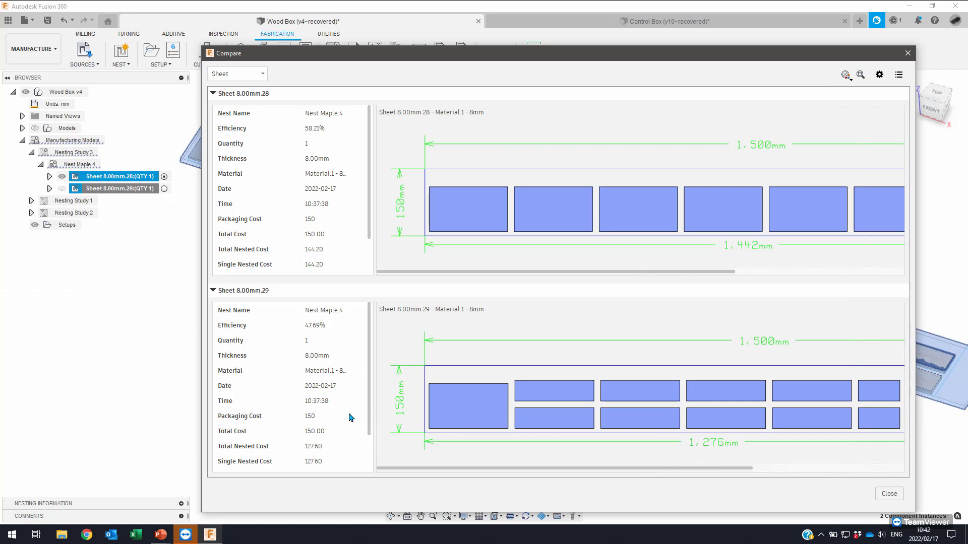
scroll(352, 418, down, 1)
scroll(319, 437, up, 1)
click(899, 76)
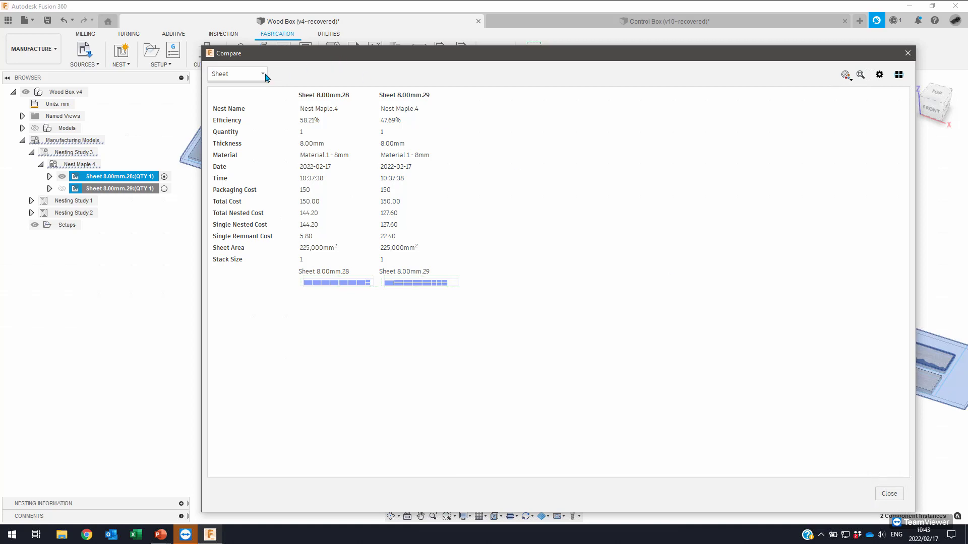
click(887, 493)
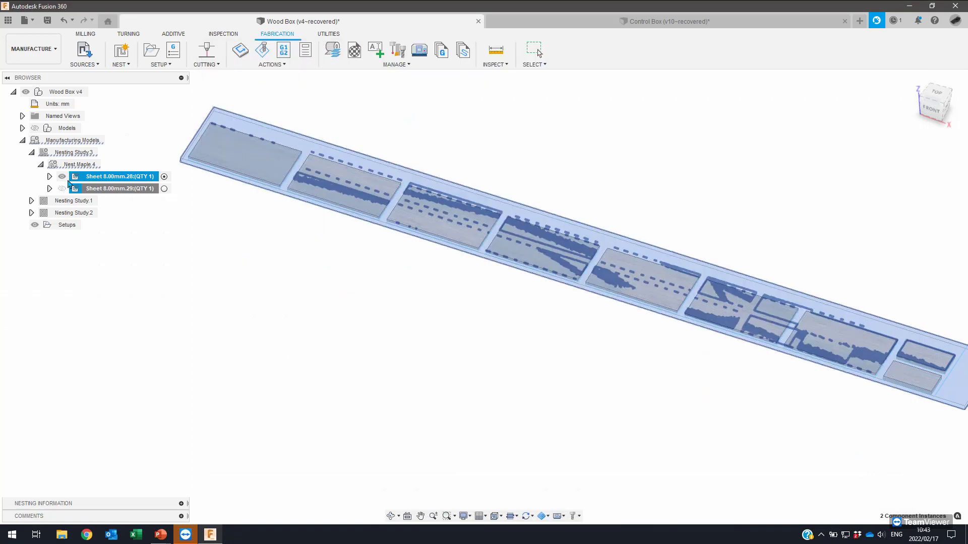
key(Escape)
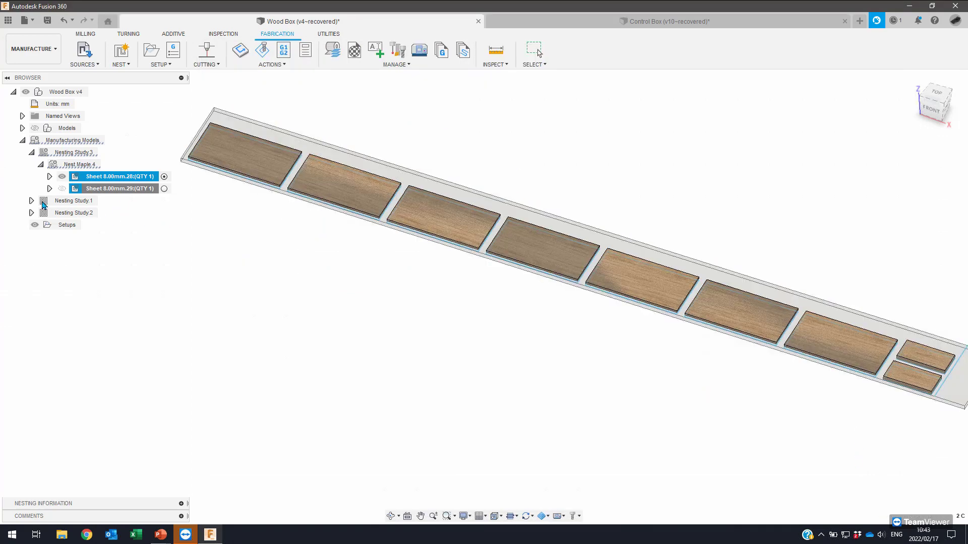
drag(56, 201, 73, 154)
right_click(73, 153)
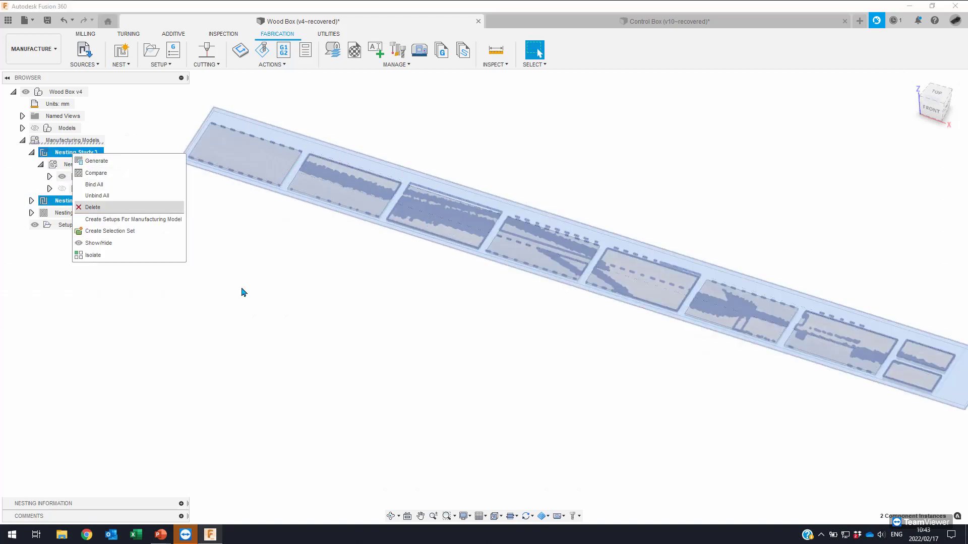
click(115, 225)
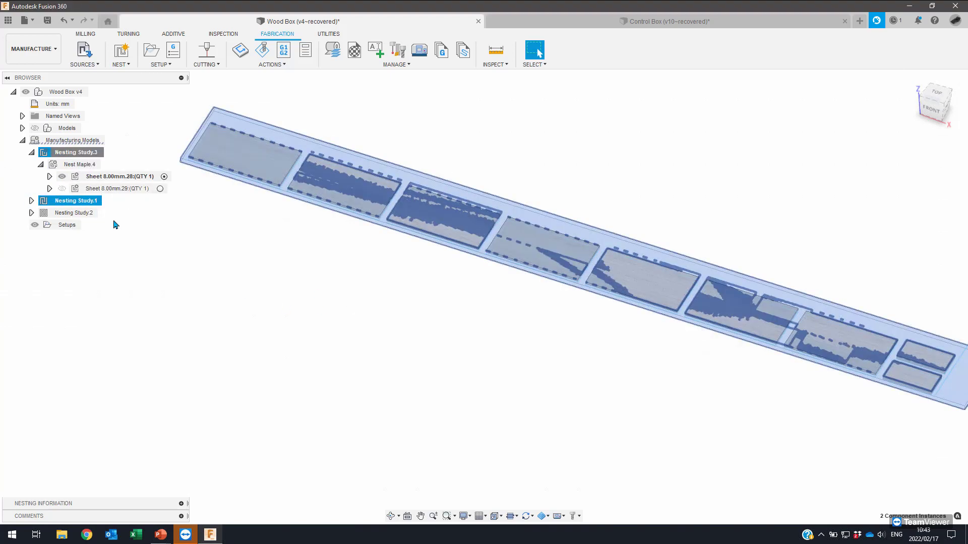
click(31, 200)
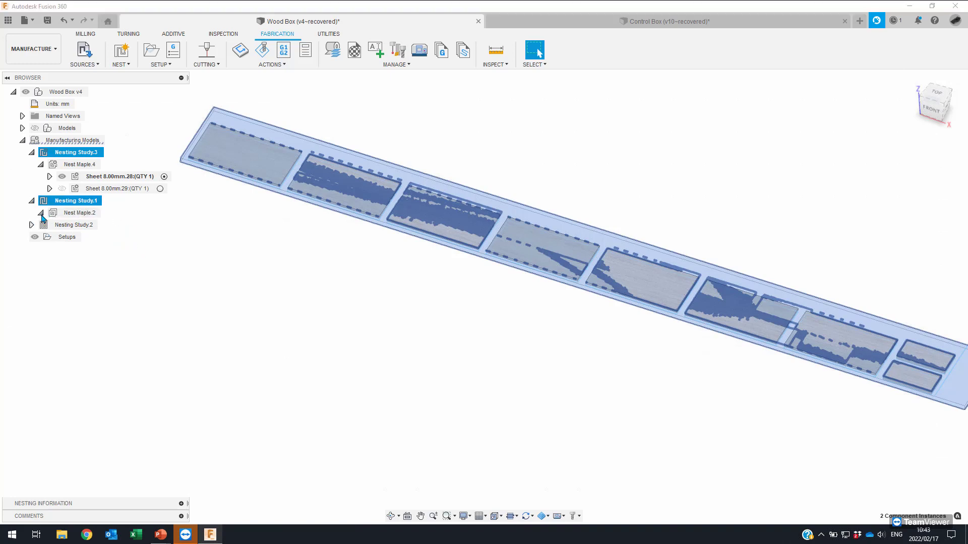
right_click(82, 213)
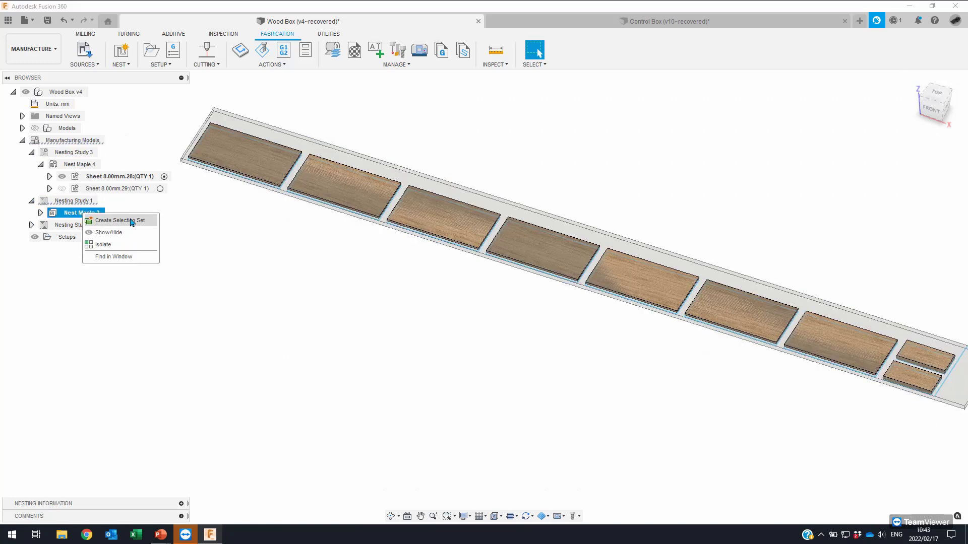
right_click(75, 202)
click(201, 208)
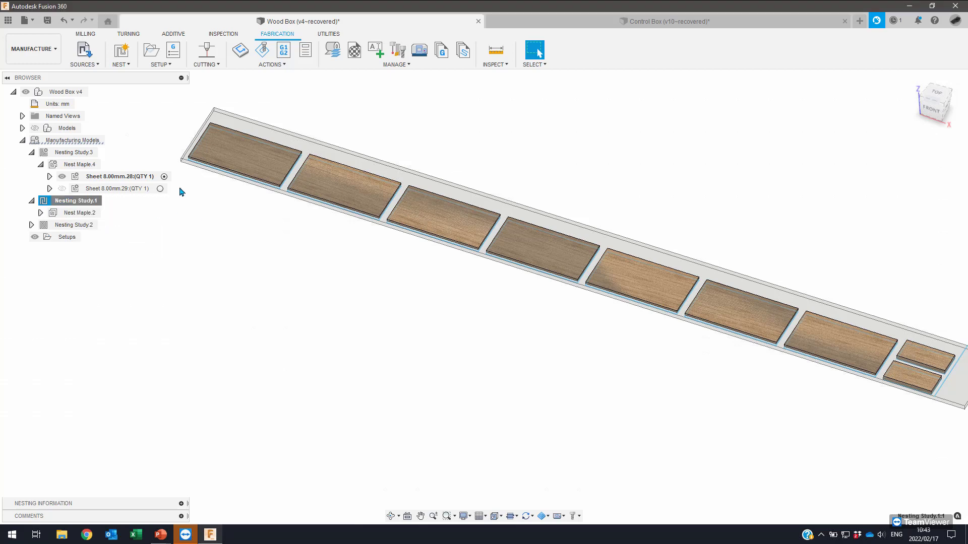
ctrl+click(71, 225)
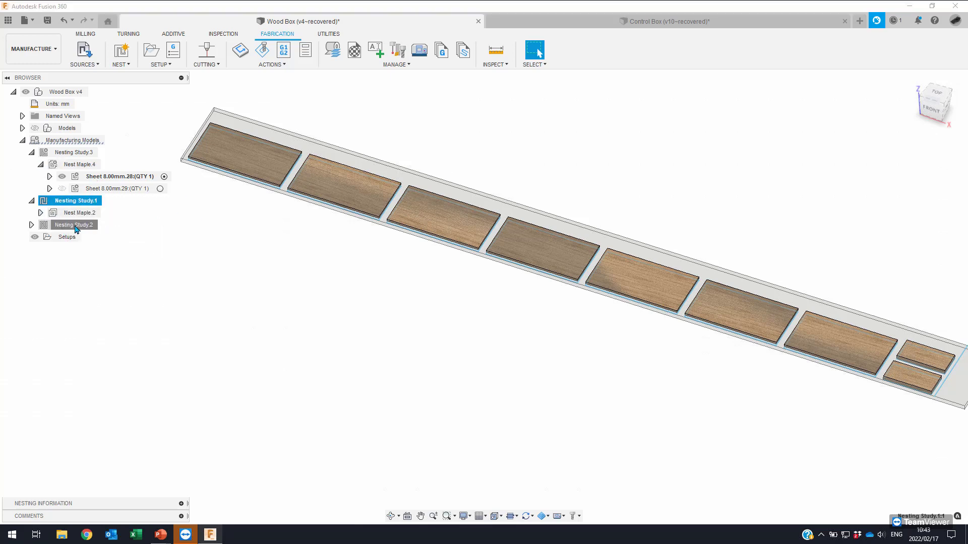
right_click(71, 230)
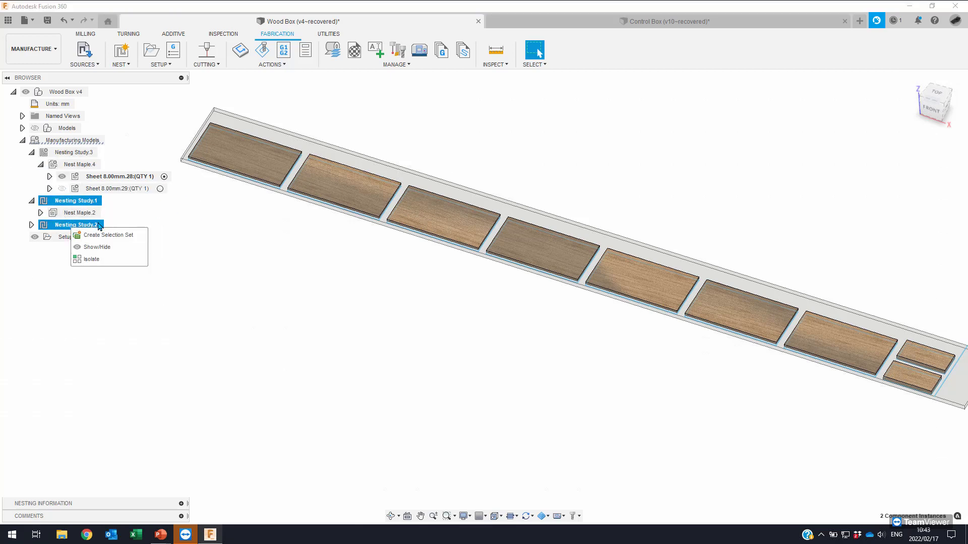
click(175, 221)
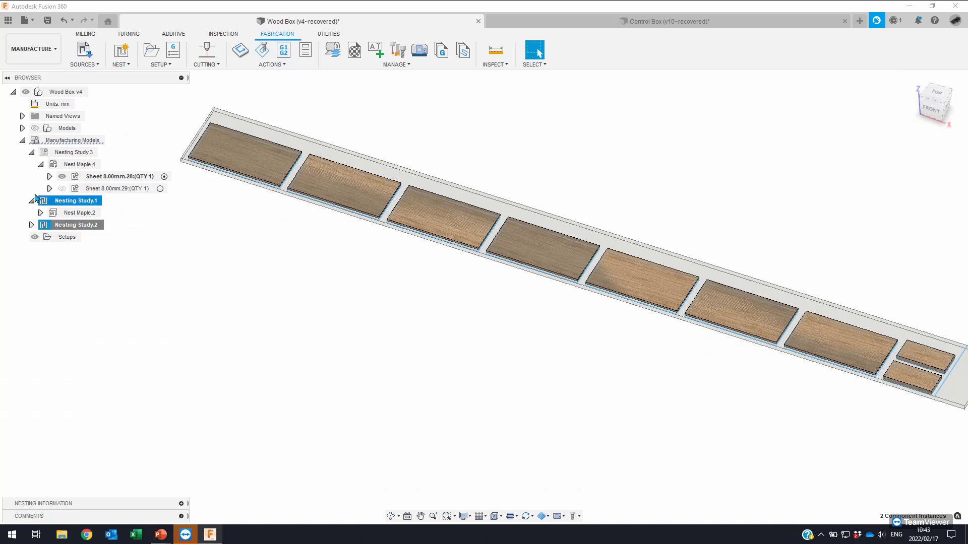
Review the nest settings of Nest Maple.4 and leave them without changes.
right_click(90, 165)
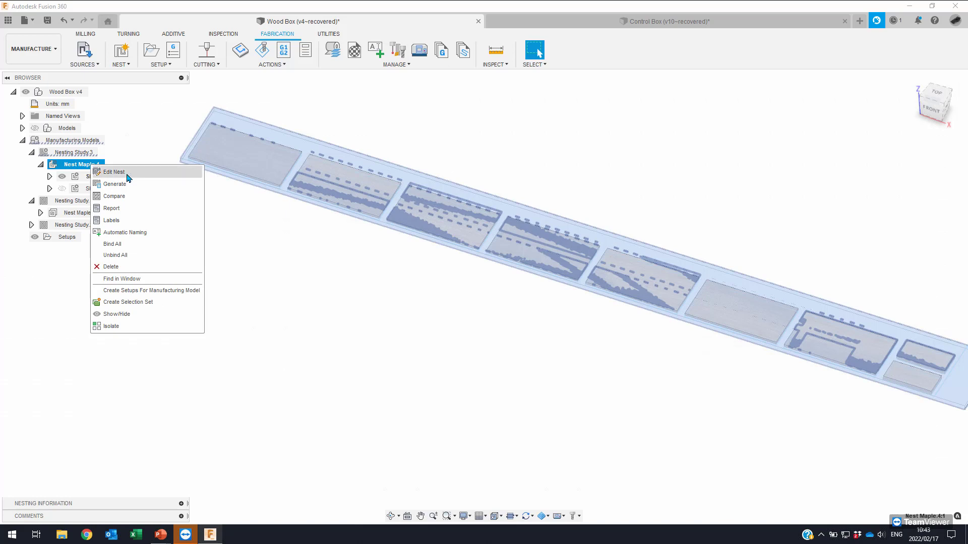
click(304, 190)
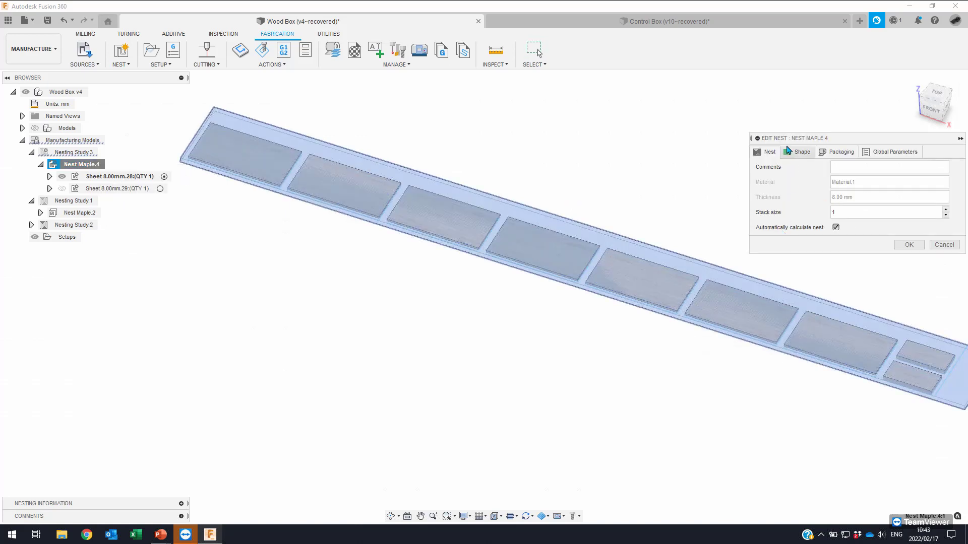
click(798, 152)
drag(801, 137, 607, 145)
click(607, 148)
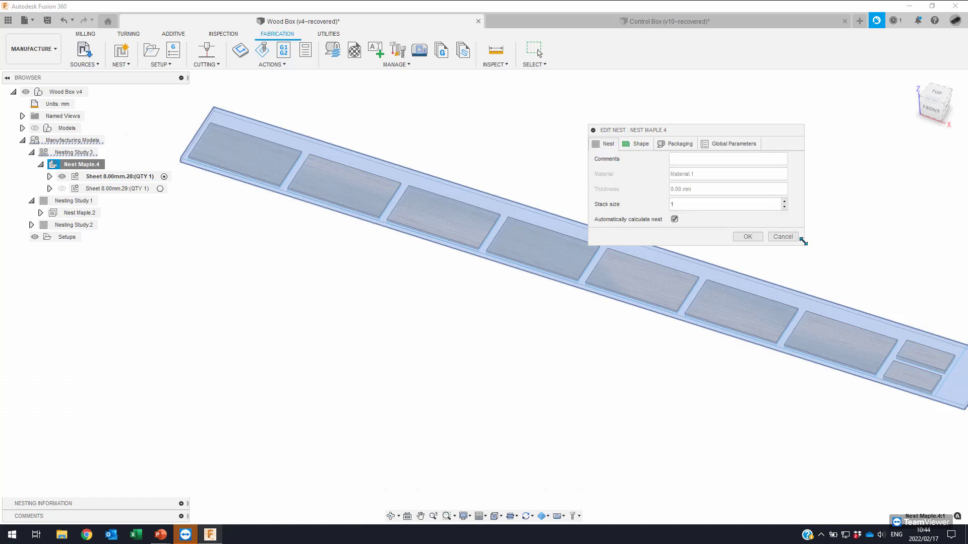
click(797, 238)
Review the job quantity and study settings of Nesting Study.3 and discard the edit.
click(74, 152)
right_click(84, 153)
click(187, 153)
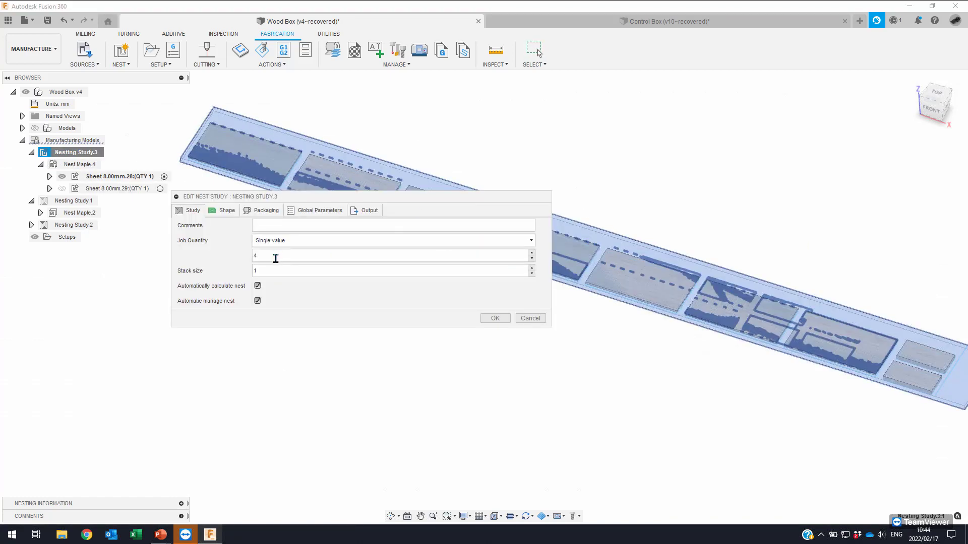
click(530, 319)
right_click(75, 152)
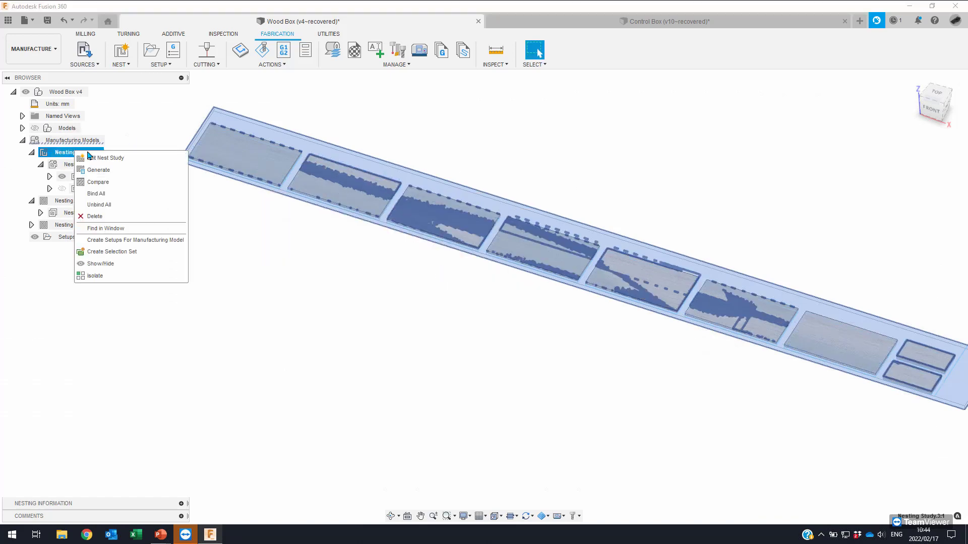
click(266, 281)
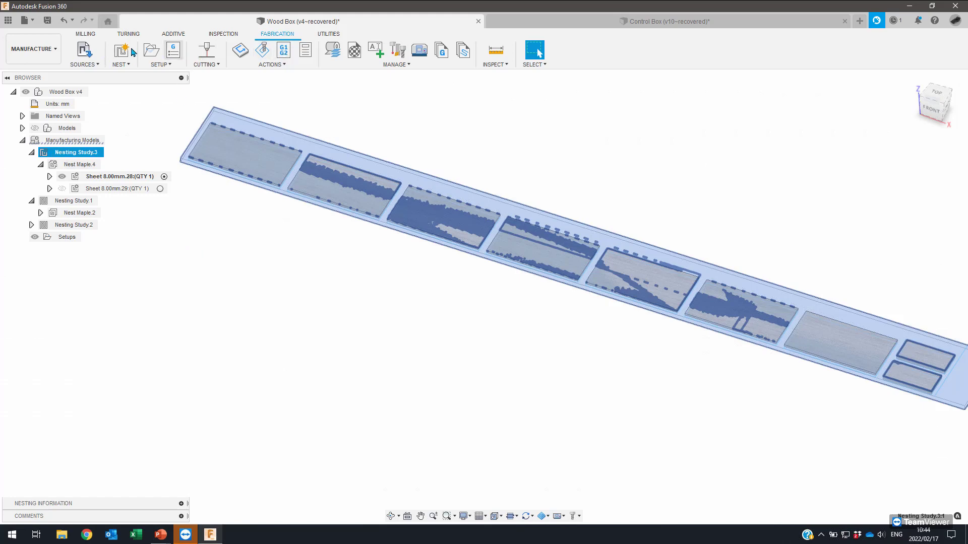
Create a new nest study with a single-value job quantity of 8.
click(33, 49)
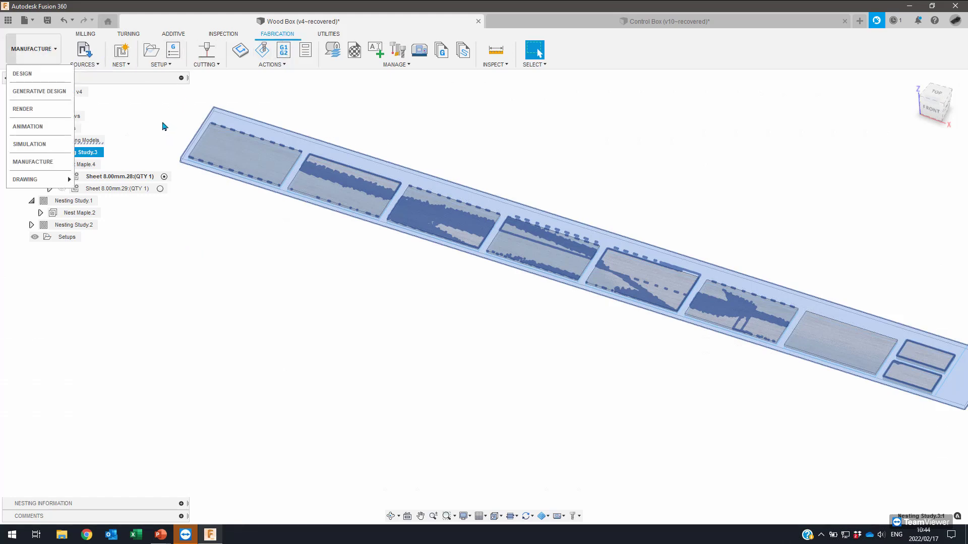
click(122, 50)
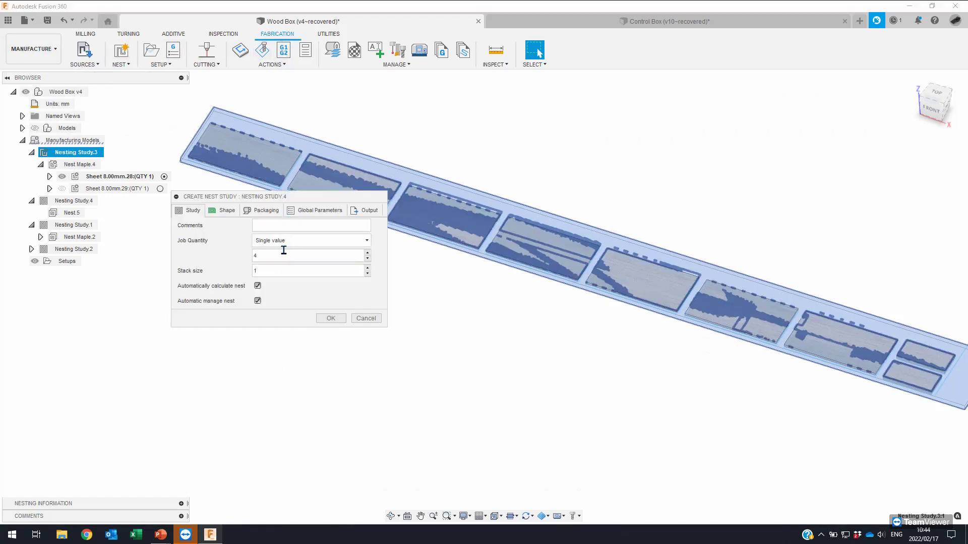
double_click(282, 255)
text(8)
click(331, 318)
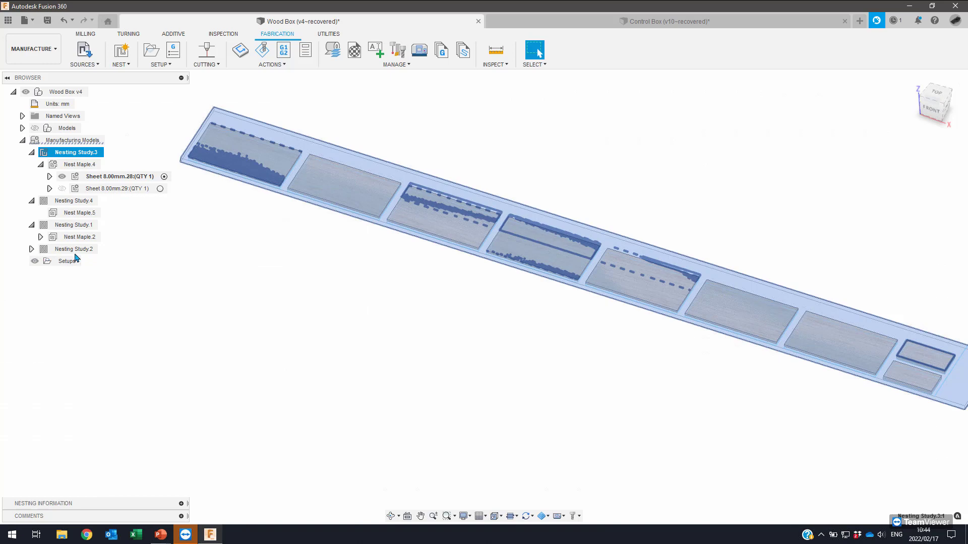
Compare Nesting Study.3 with Nesting Study.4 at study level.
click(83, 202)
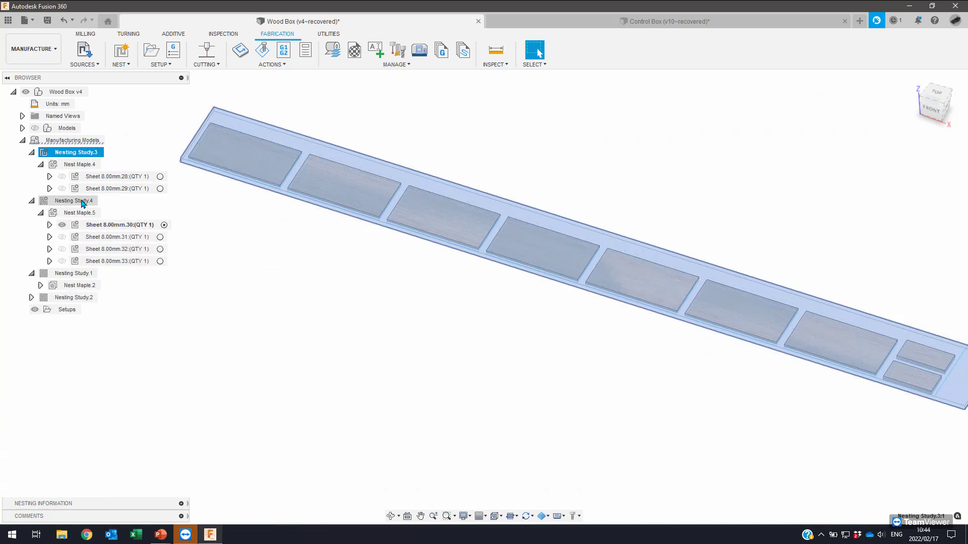
right_click(82, 198)
click(79, 152)
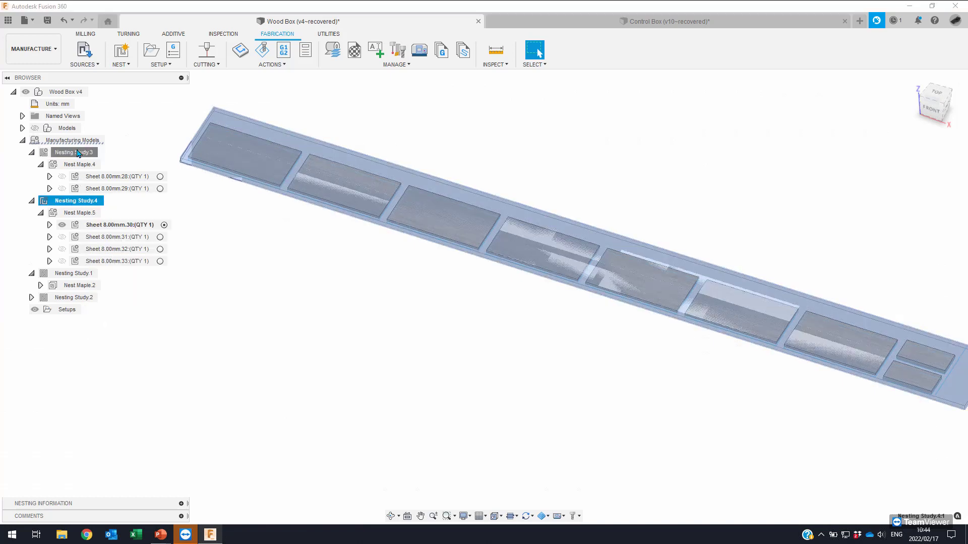
ctrl+click(78, 152)
right_click(80, 153)
click(121, 174)
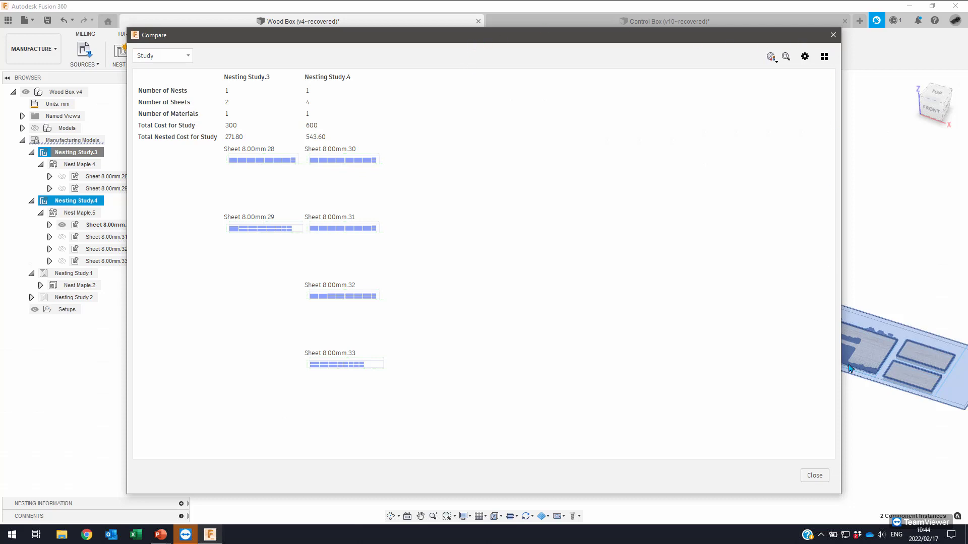
Close the study comparison and open the nest report for Nest Maple.4 in an enlarged window.
click(822, 476)
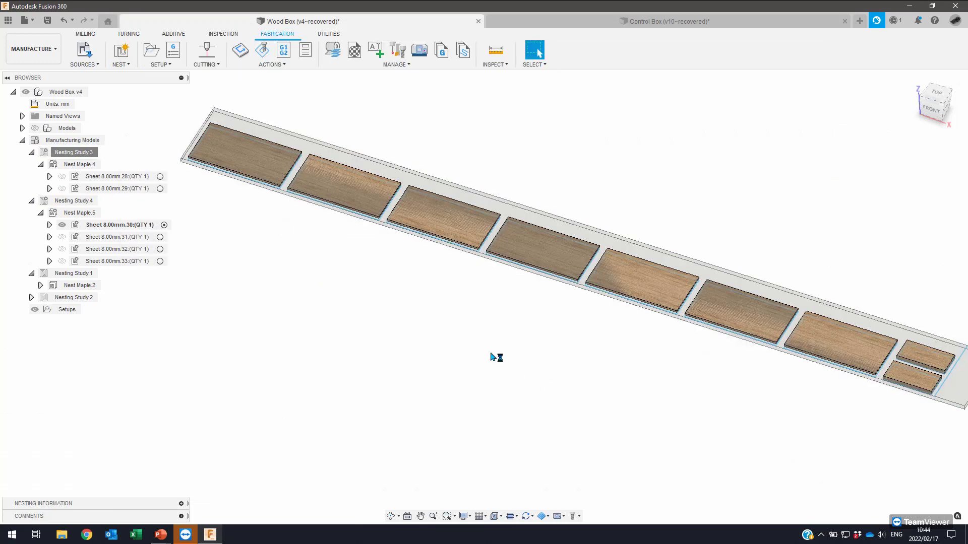
scroll(453, 155, down, 3)
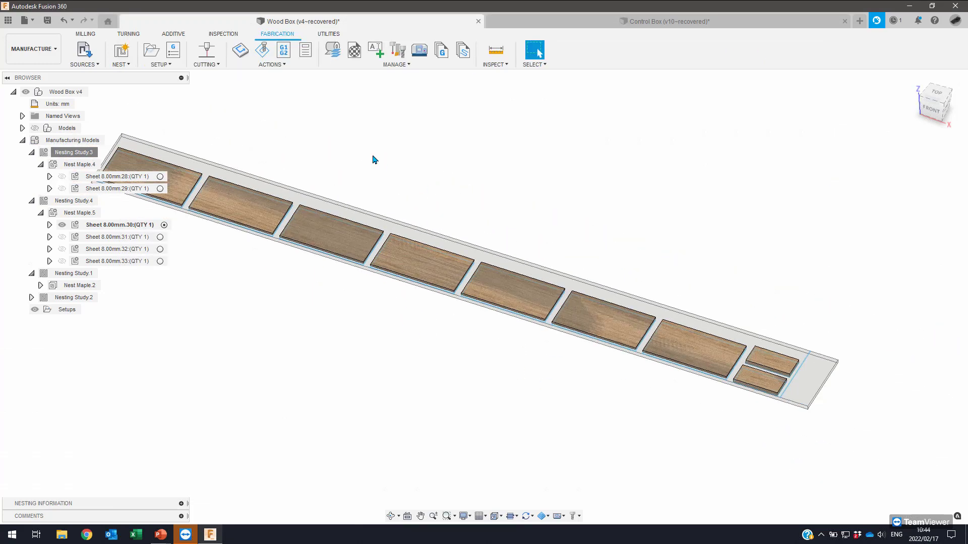
middle_drag(373, 158, 512, 189)
click(90, 166)
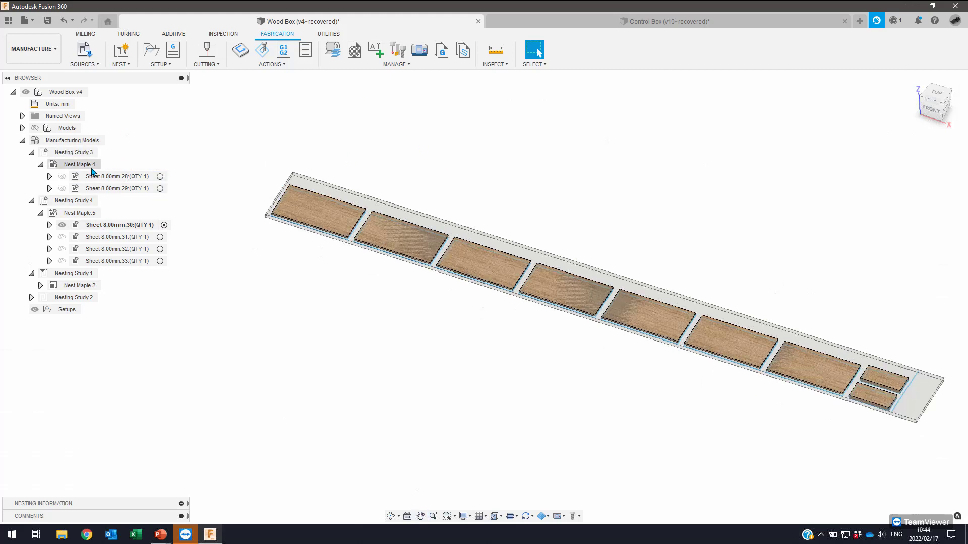
right_click(96, 165)
key(Escape)
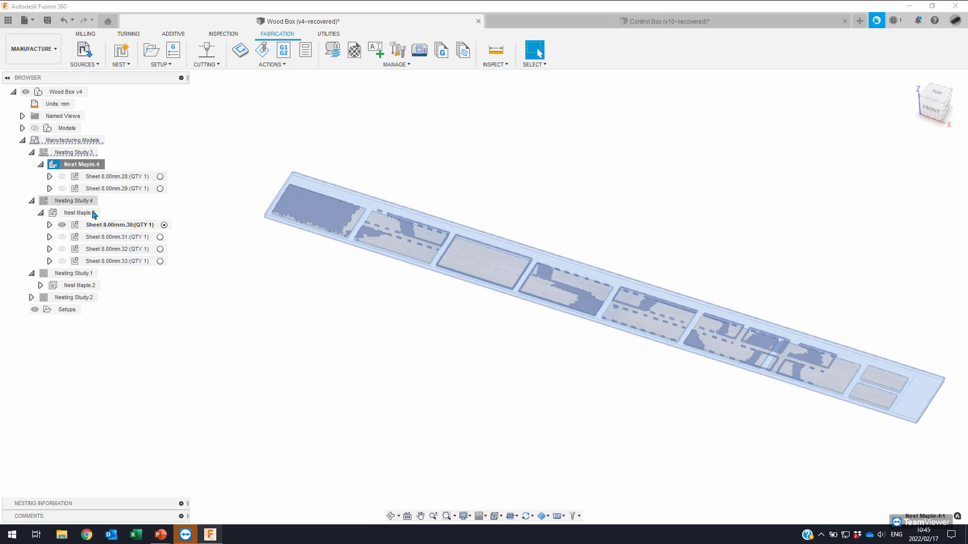
right_click(96, 166)
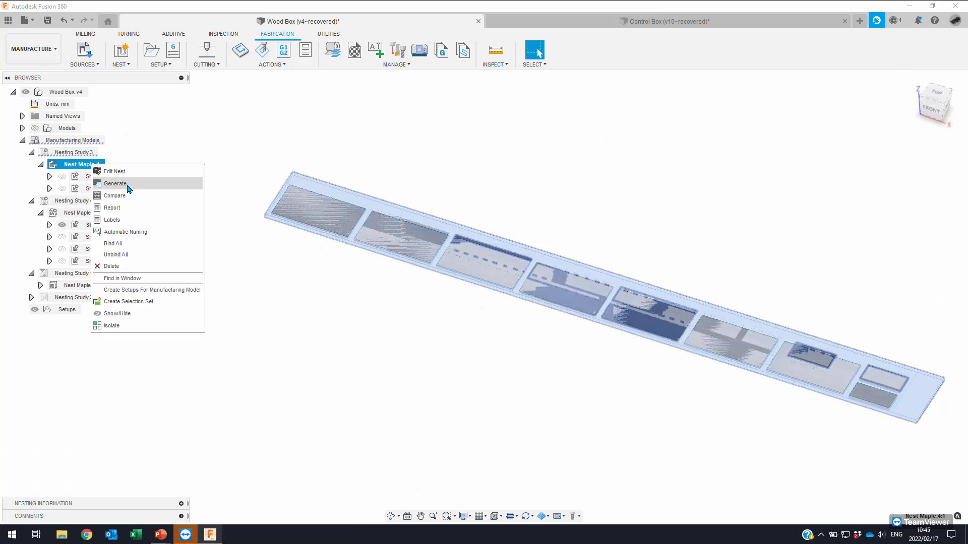
click(116, 209)
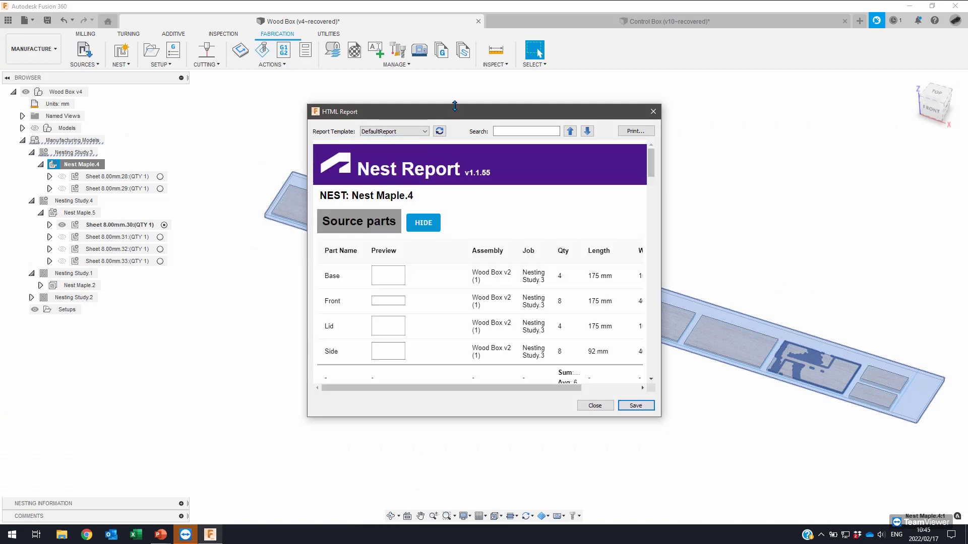
drag(474, 120, 432, 55)
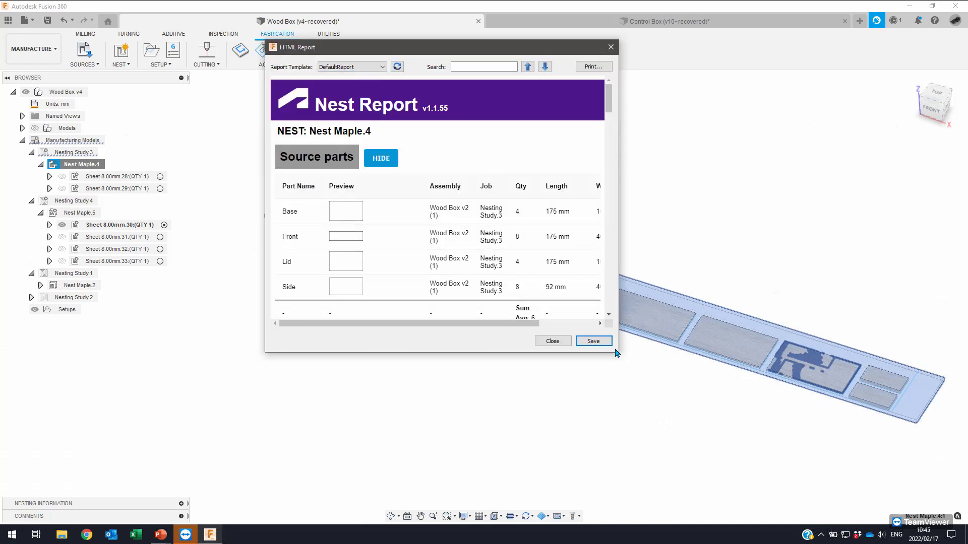
drag(618, 353, 821, 505)
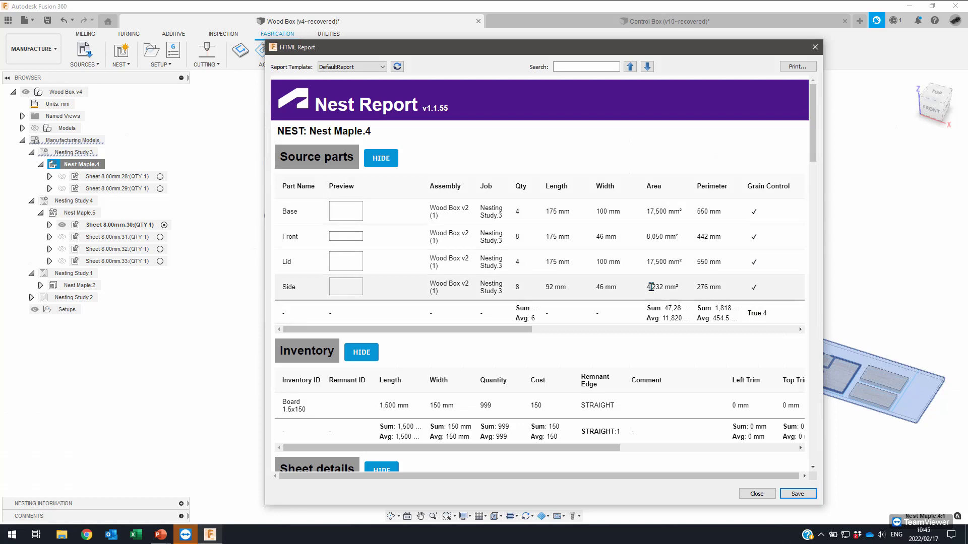
Examine the report's source parts, inventory, sheet layouts, efficiency figures and part cost summaries for both Nest Maple.4 sheets.
scroll(323, 348, down, 3)
scroll(323, 348, down, 1)
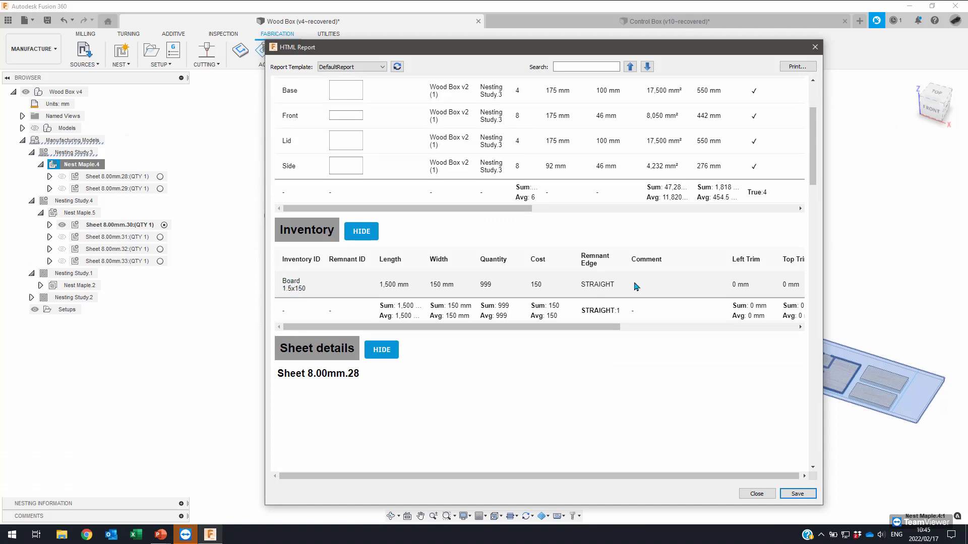
scroll(478, 298, down, 5)
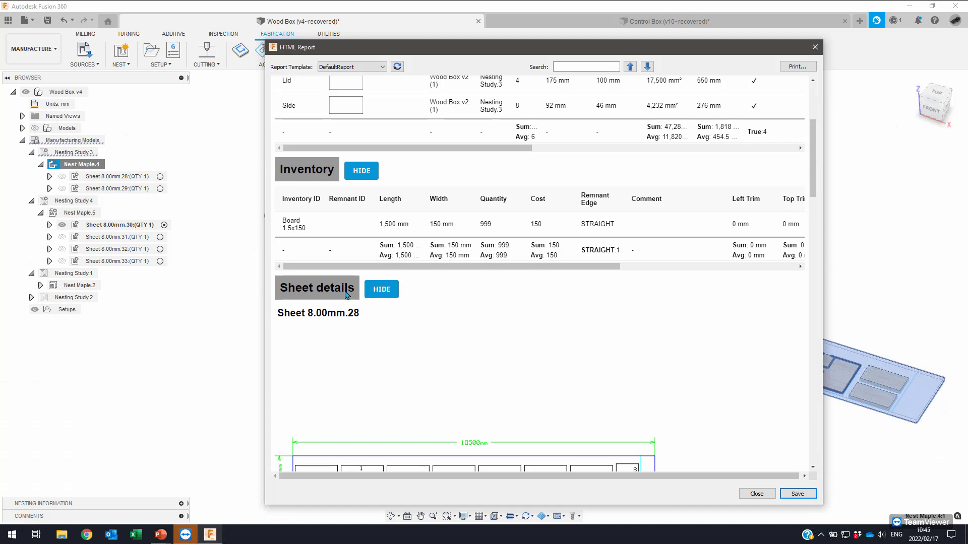
scroll(328, 252, down, 2)
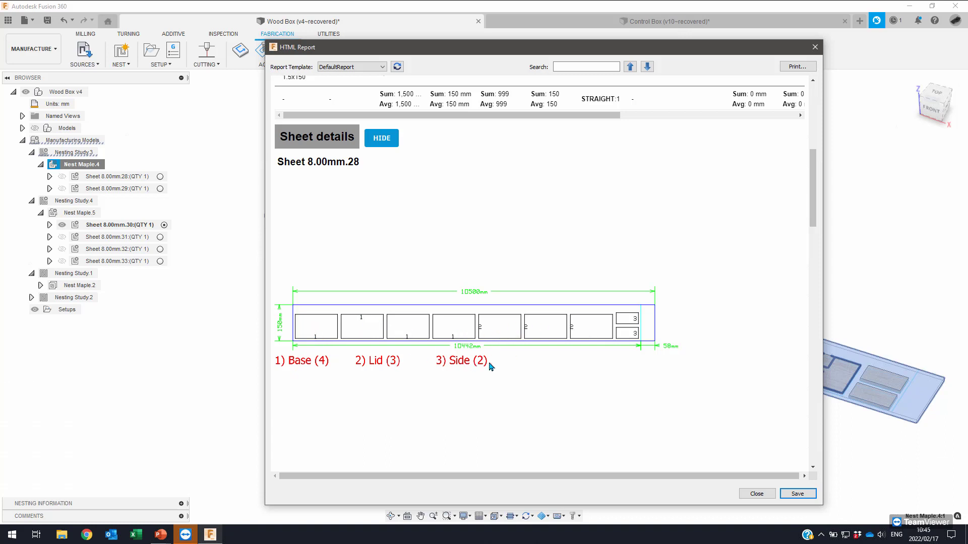
scroll(652, 333, down, 5)
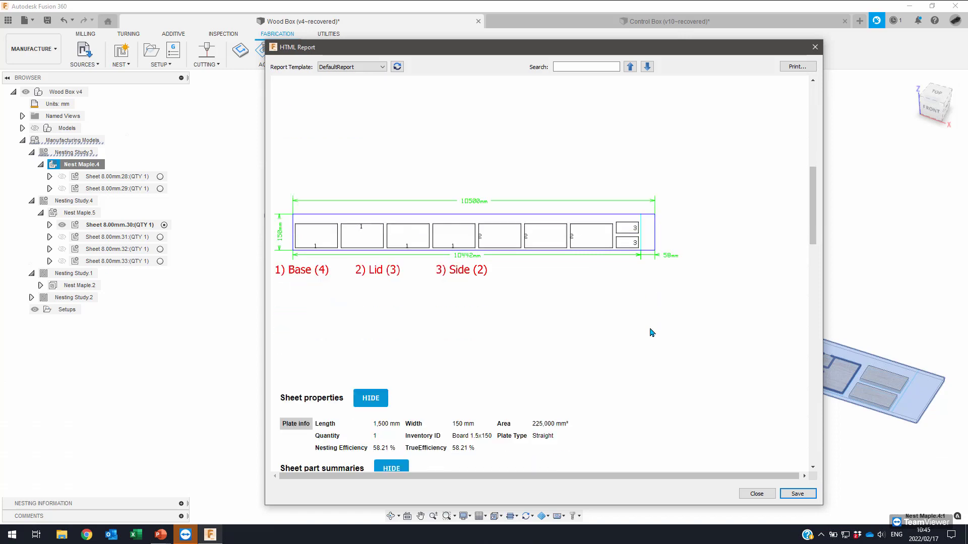
scroll(356, 230, up, 1)
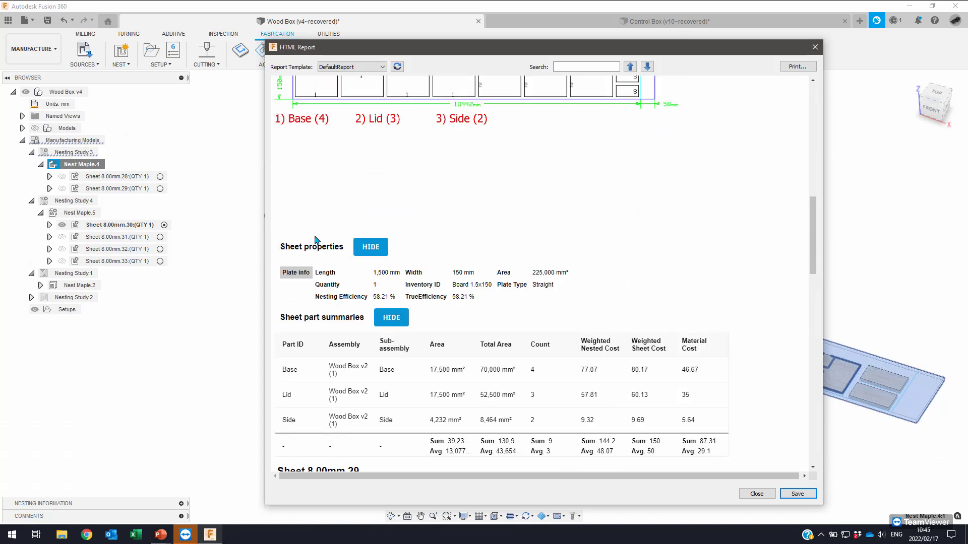
scroll(301, 271, down, 1)
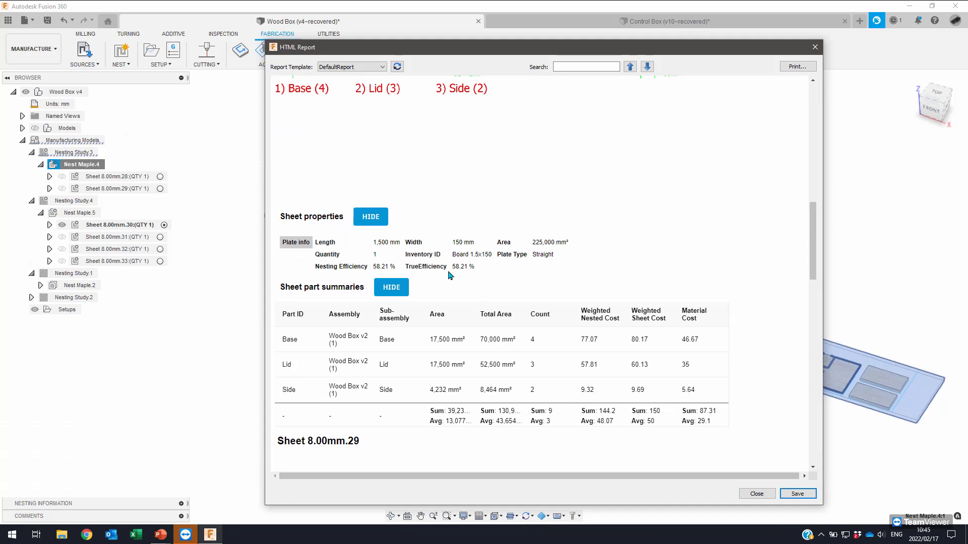
scroll(450, 274, down, 2)
scroll(503, 357, down, 6)
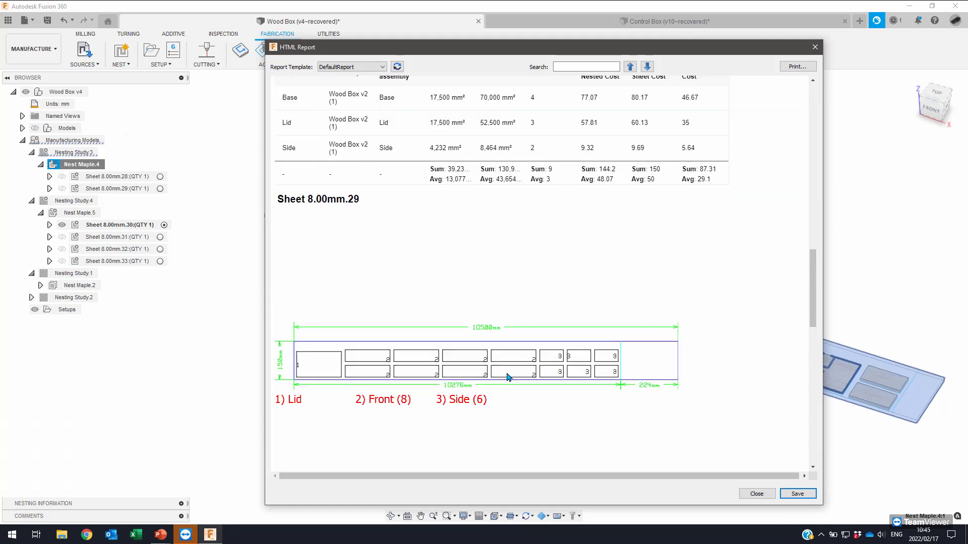
scroll(508, 377, down, 14)
scroll(347, 181, up, 12)
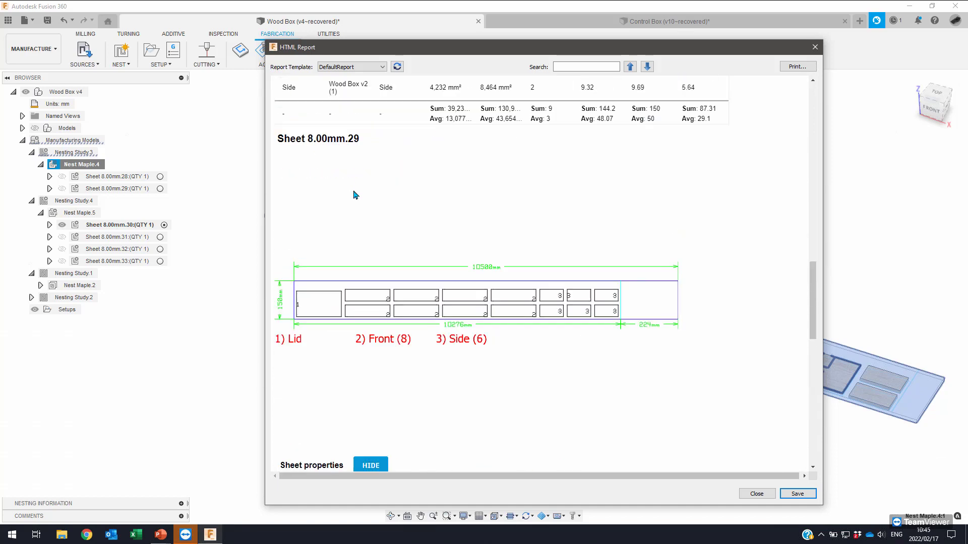
scroll(347, 182, up, 8)
Check the available report templates while keeping DefaultReport, and close the nest report without saving.
click(373, 66)
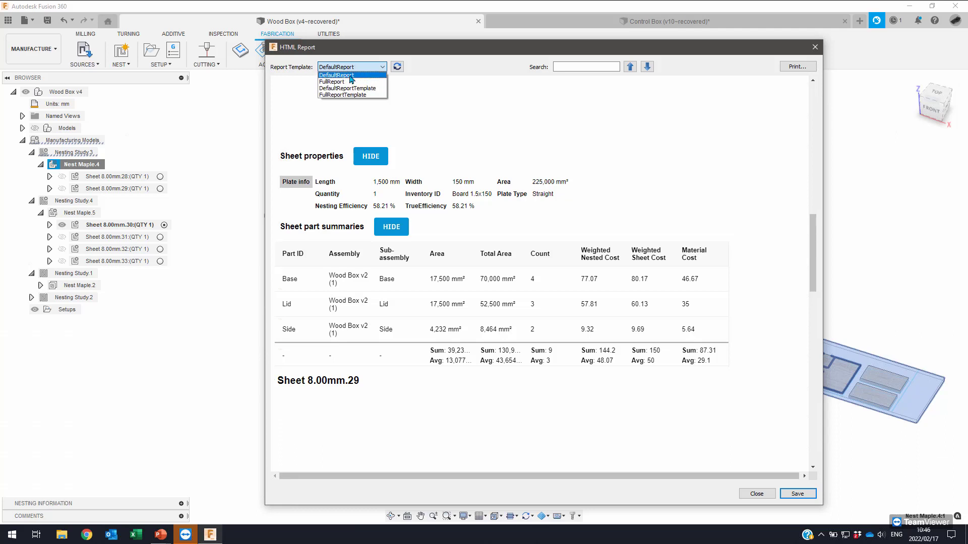
click(481, 97)
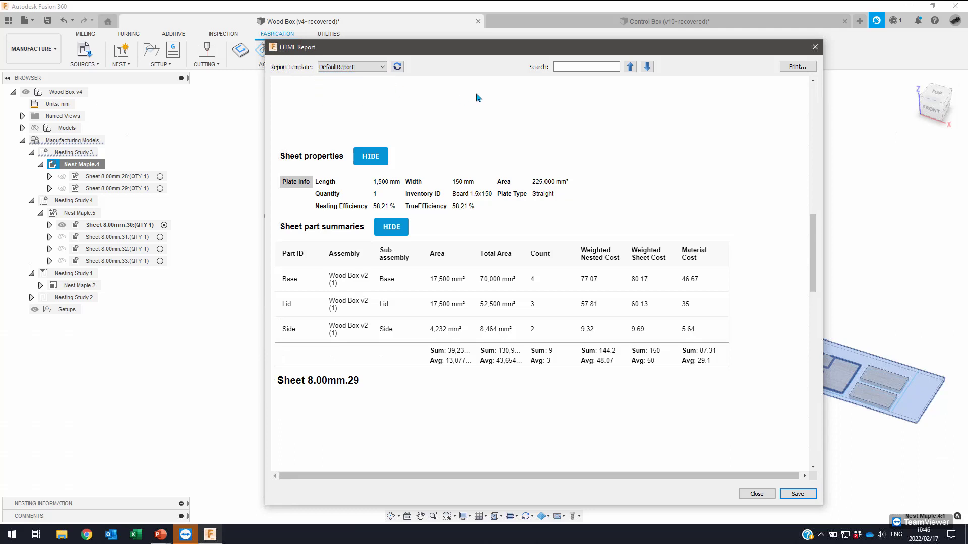
click(383, 67)
click(485, 97)
scroll(669, 242, up, 7)
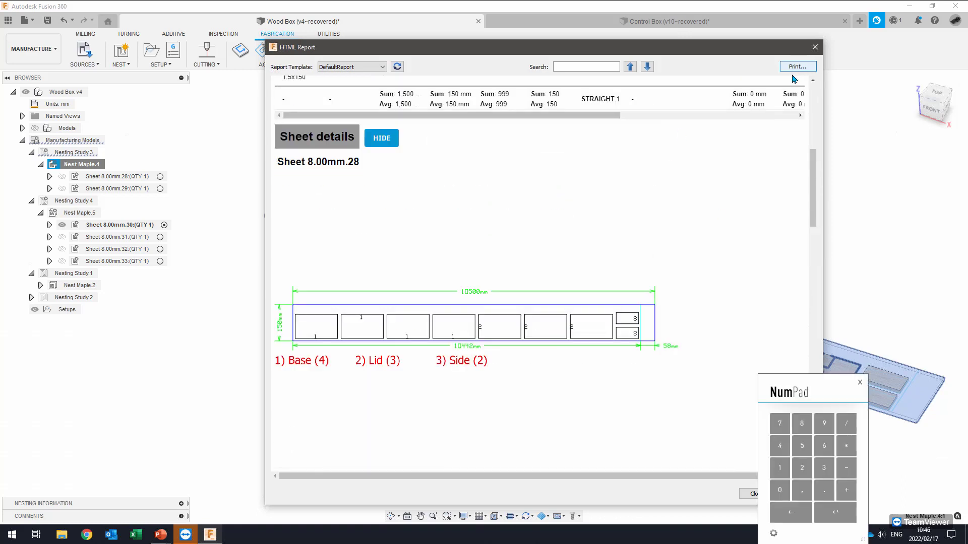
click(861, 386)
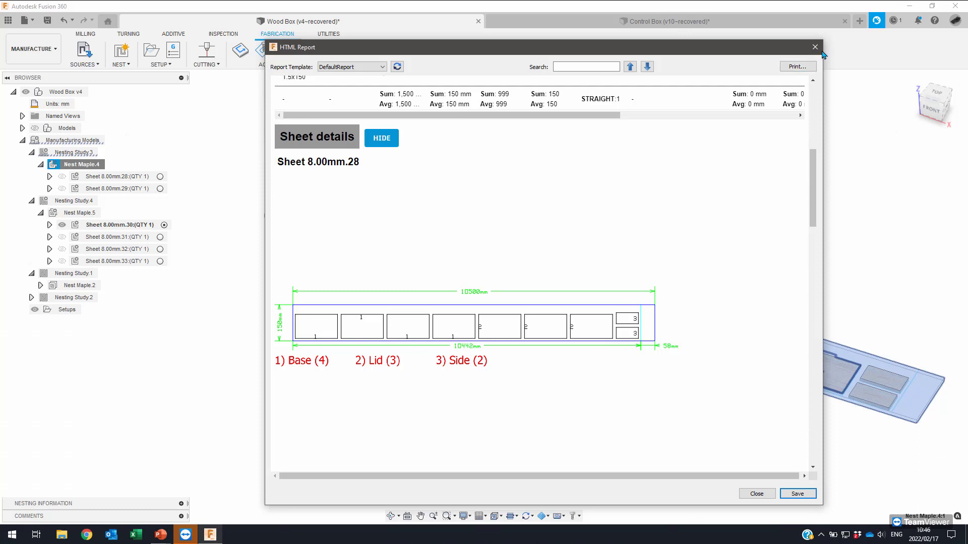
click(764, 497)
Open the part labels for Nest Maple.4 in an enlarged window.
right_click(89, 165)
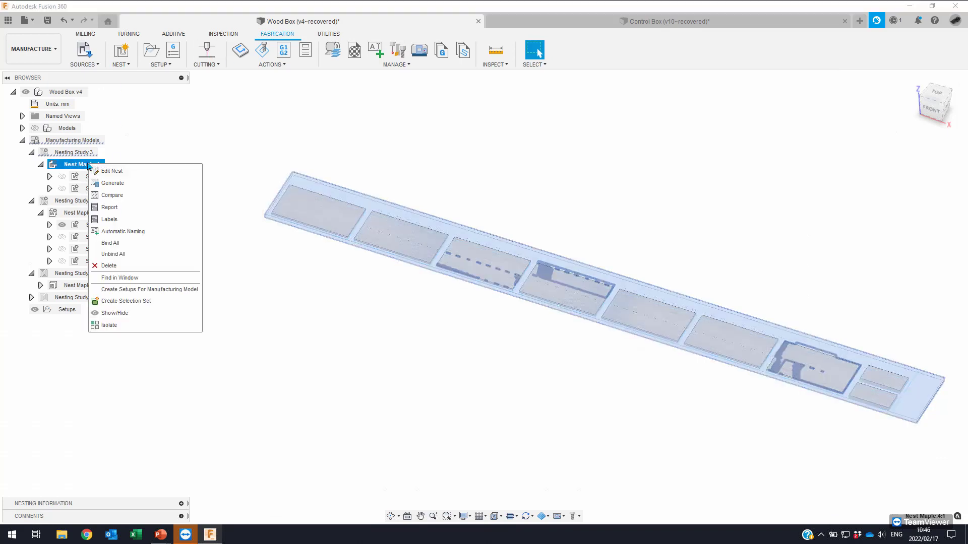
click(110, 221)
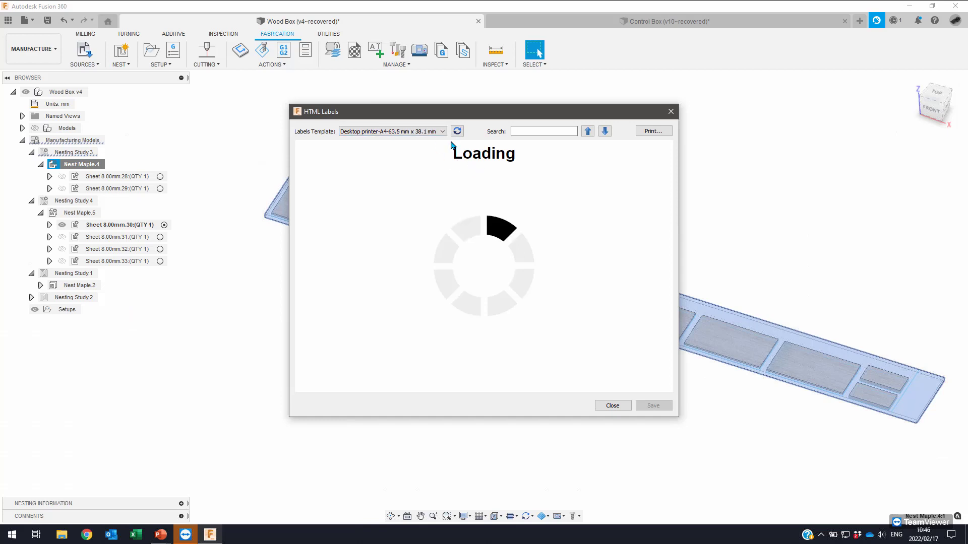
drag(678, 419, 930, 512)
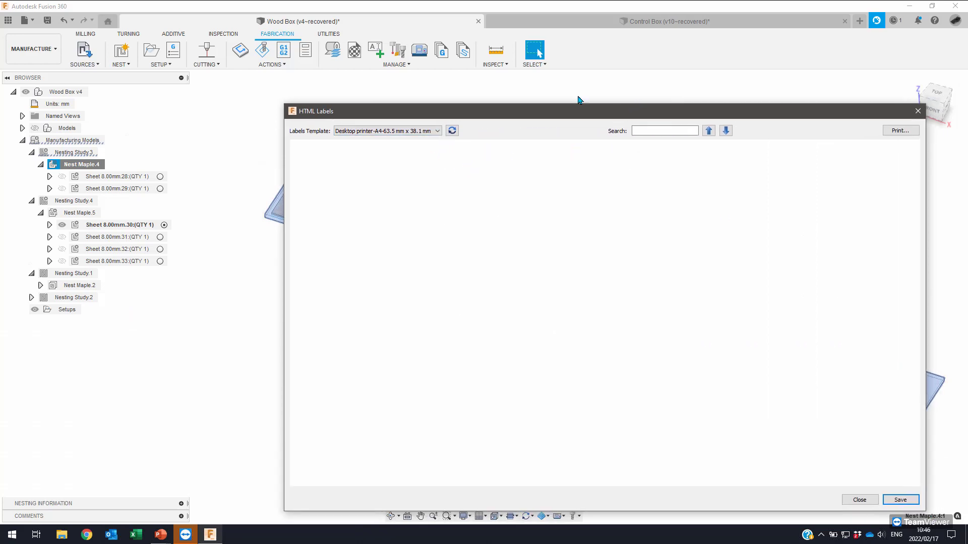
drag(618, 113, 498, 70)
Preview the labels with the Desktop printer-A4-99.1 mm x 67.7 mm and Label printer-2.125 in x 1 in templates.
click(312, 88)
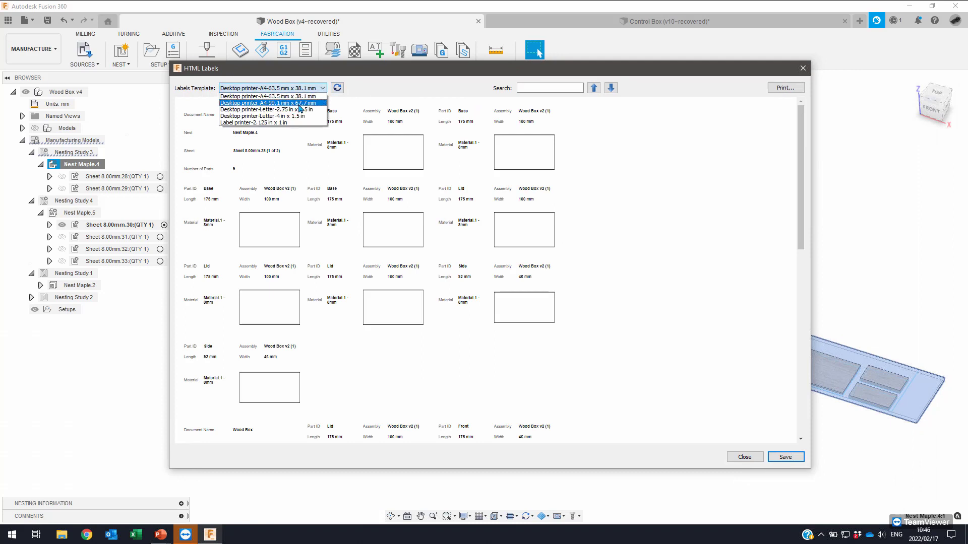
click(307, 100)
click(302, 89)
click(305, 103)
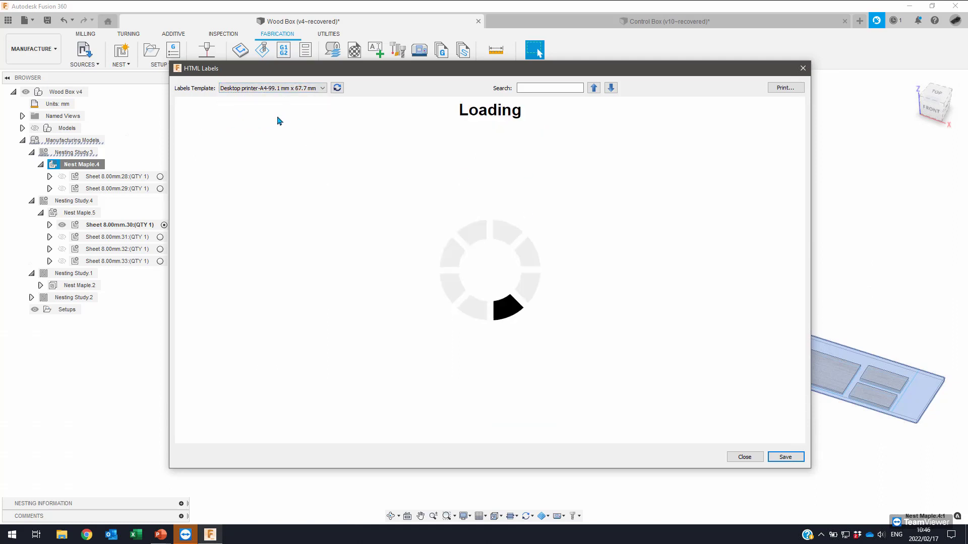
click(312, 89)
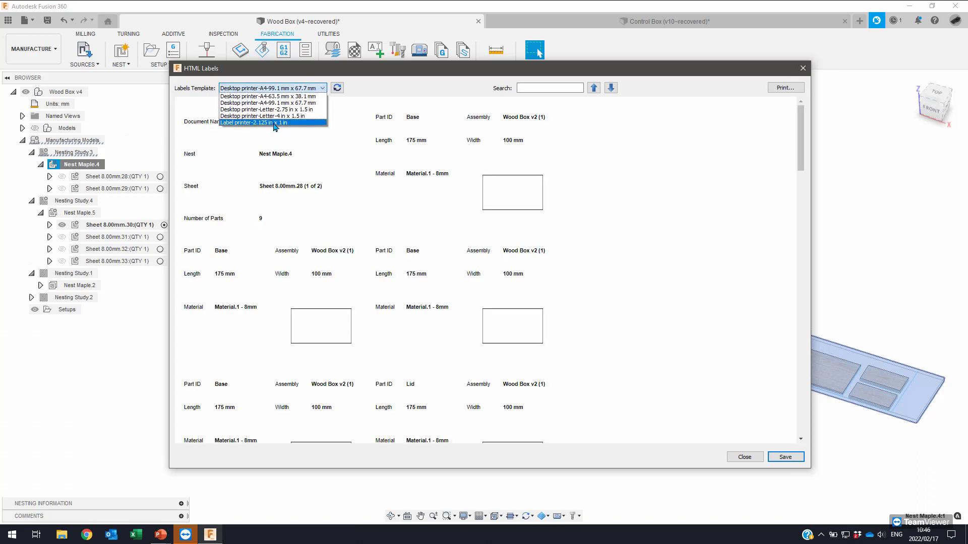
click(257, 123)
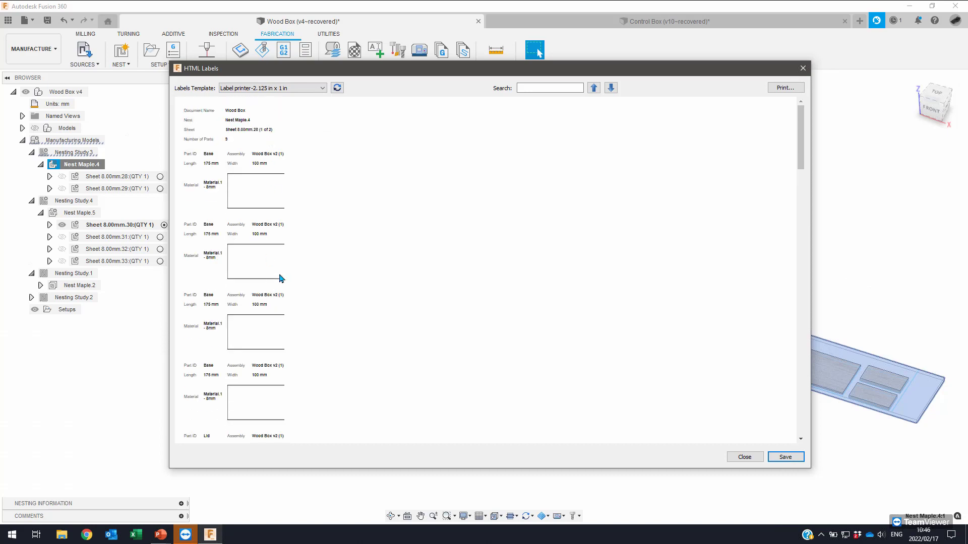
Return the labels to the Desktop printer-A4-63.5 mm x 38.1 mm template and close them without saving.
click(321, 89)
click(272, 100)
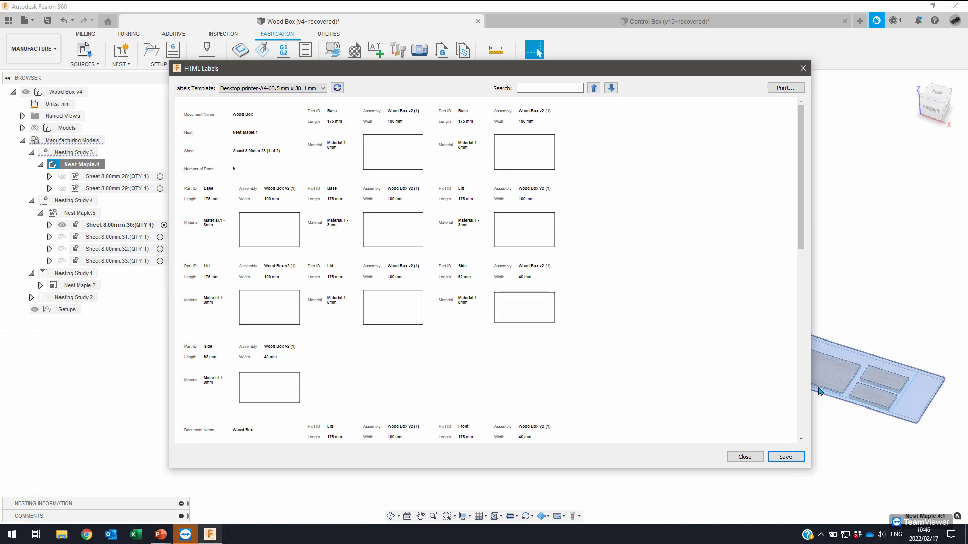
click(744, 457)
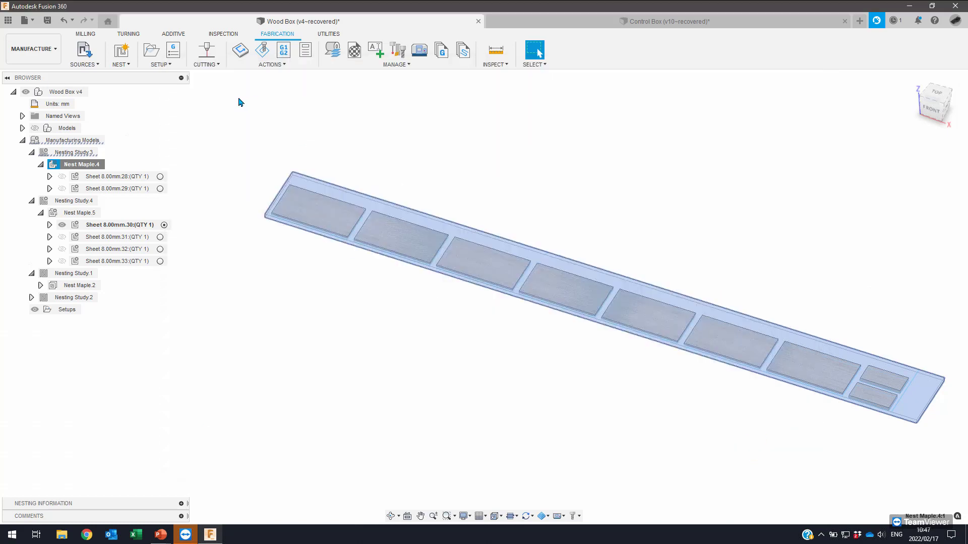
click(370, 109)
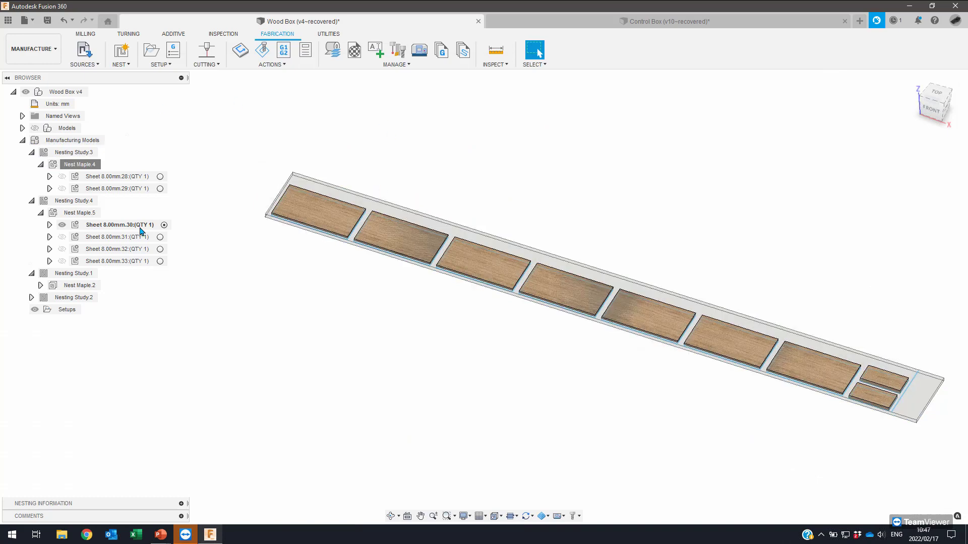
Review the export file types for Sheet 8.00mm.28, keeping AutoCAD DXF Files, and cancel the export.
right_click(114, 180)
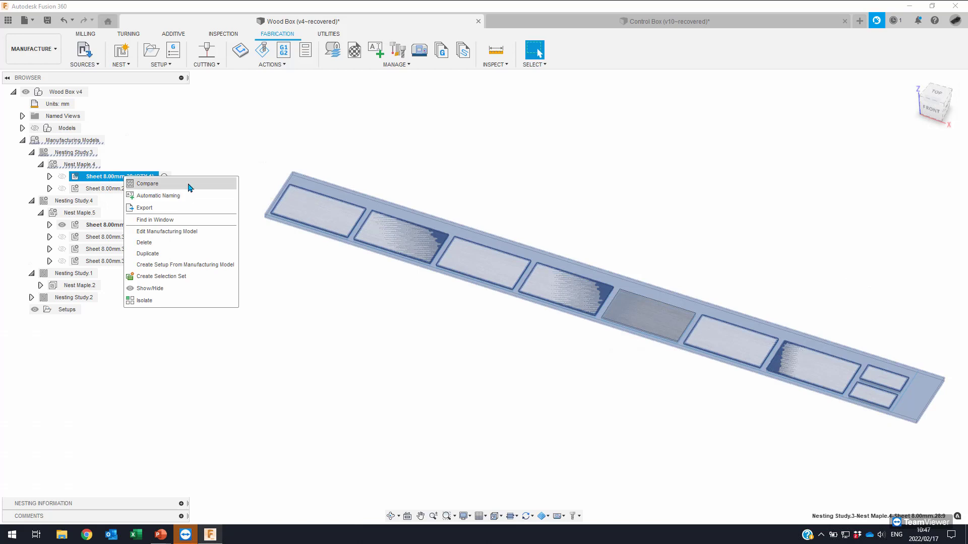
click(141, 210)
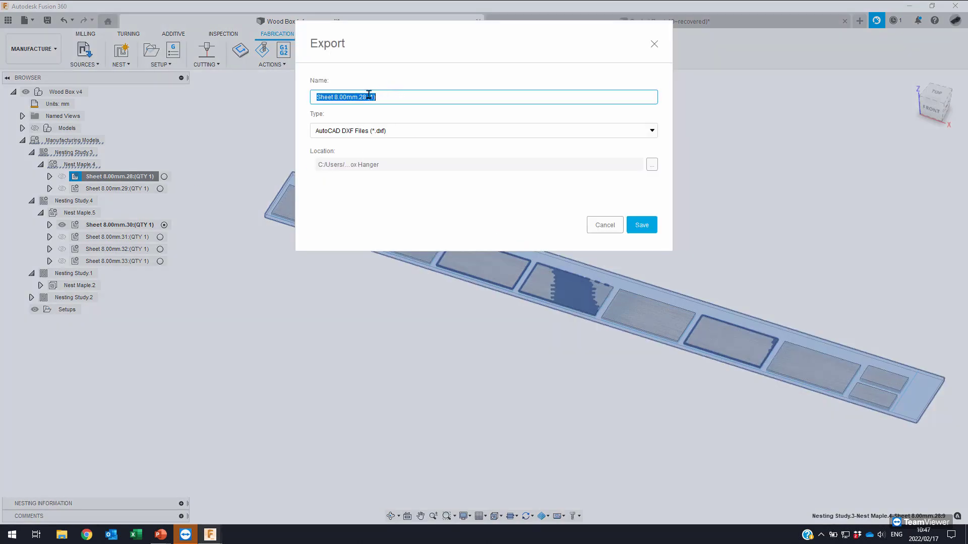
click(419, 132)
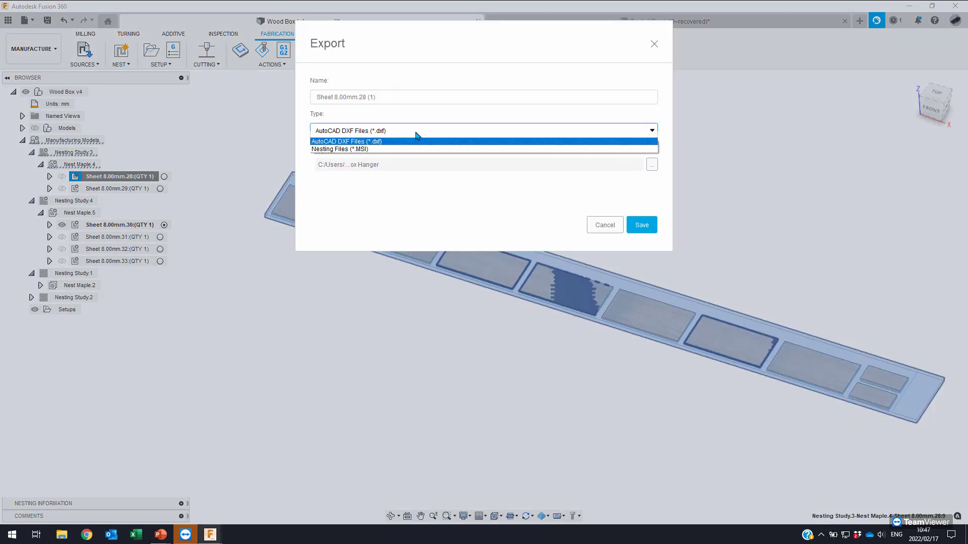
click(374, 144)
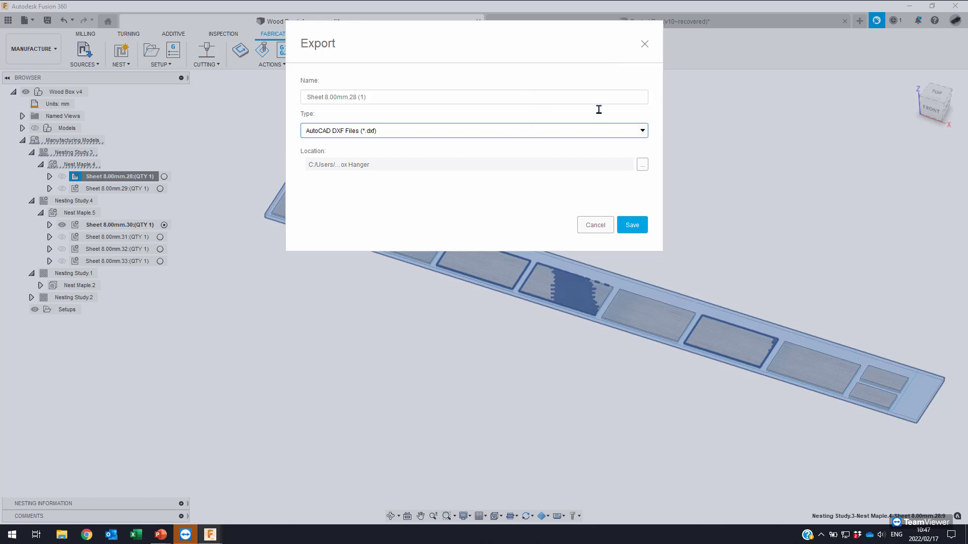
click(595, 225)
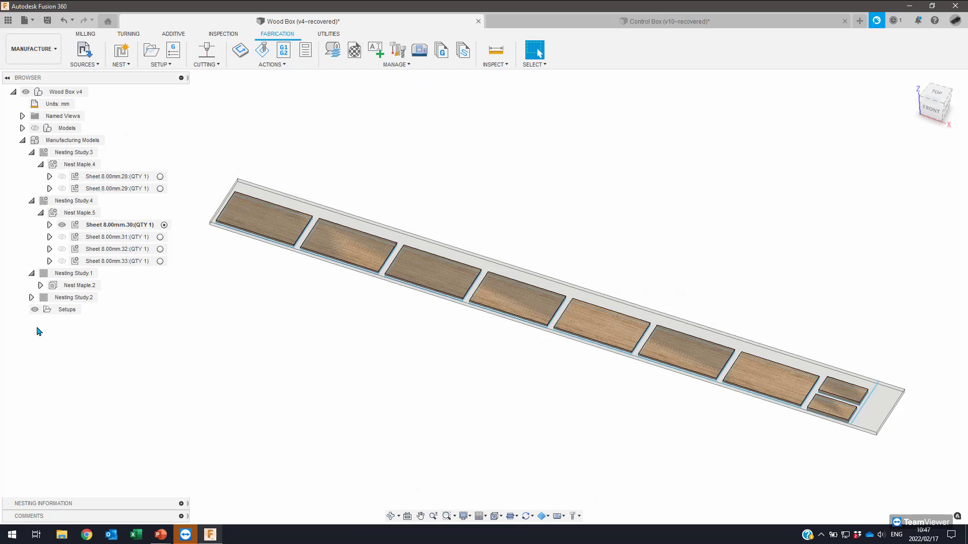
Collapse Nesting Study.1 and create manufacturing setups for all the sheets of Nesting Study.4.
click(31, 274)
click(85, 277)
right_click(84, 275)
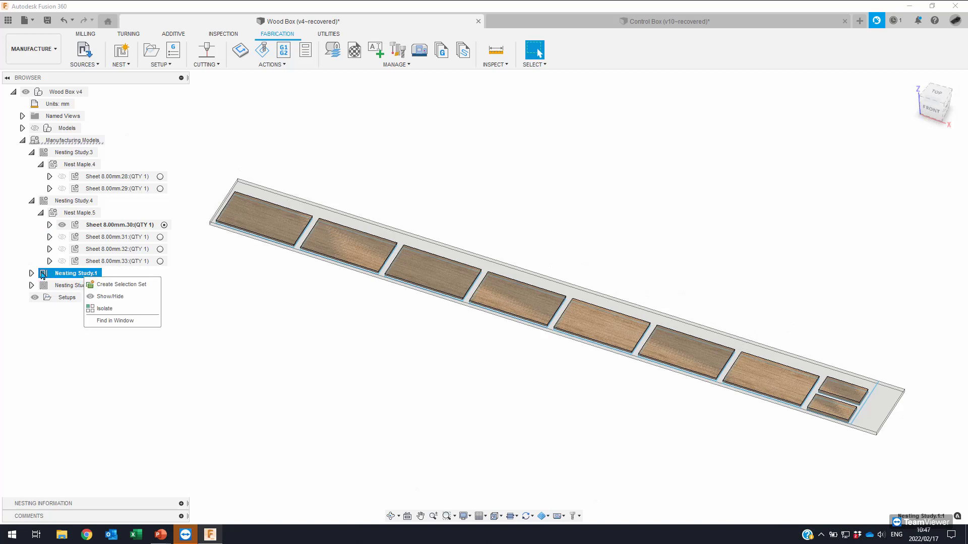
click(18, 242)
click(81, 202)
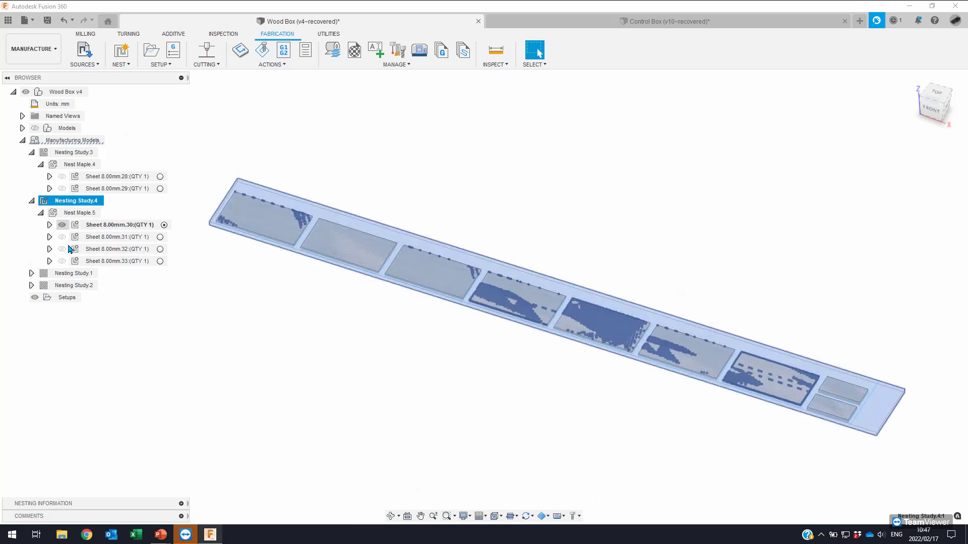
right_click(79, 202)
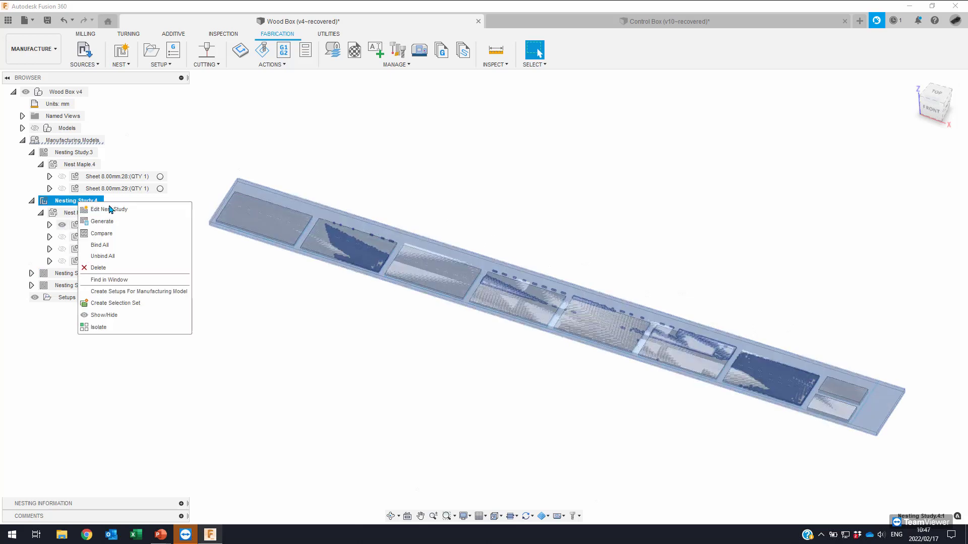
click(154, 292)
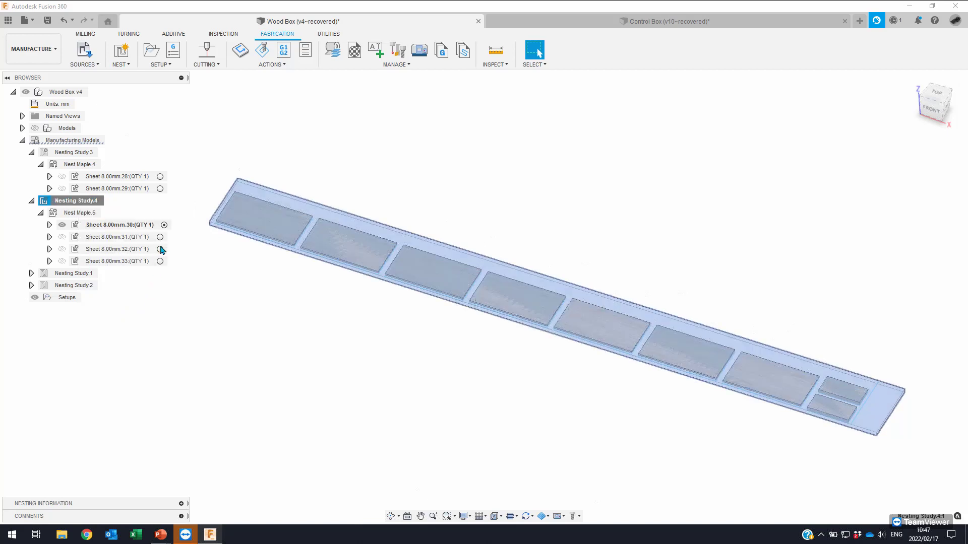
Expand the setups and activate Setup1 through Setup4 in turn to view each one's nested sheet, then Setup1 again, ending on Setup2.
click(22, 298)
click(81, 309)
click(98, 321)
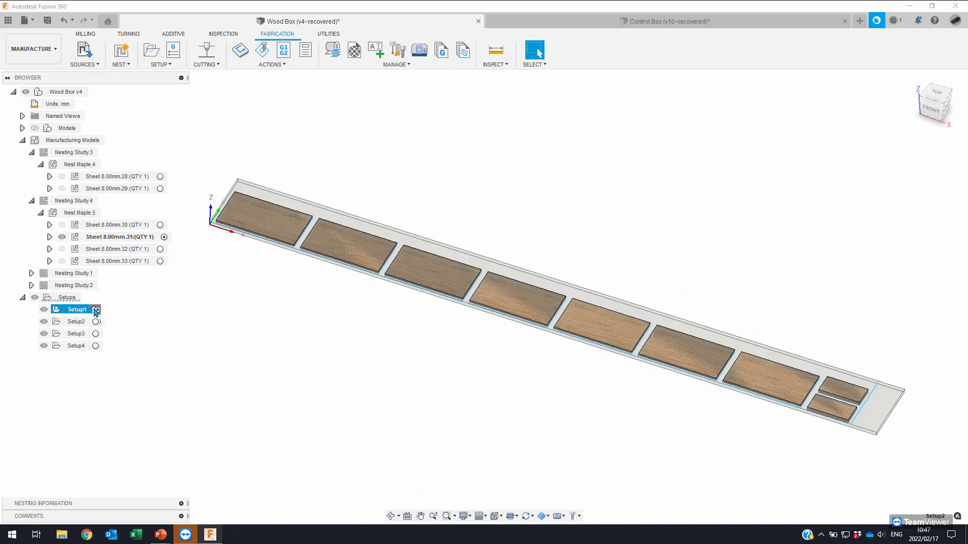
click(92, 322)
click(98, 334)
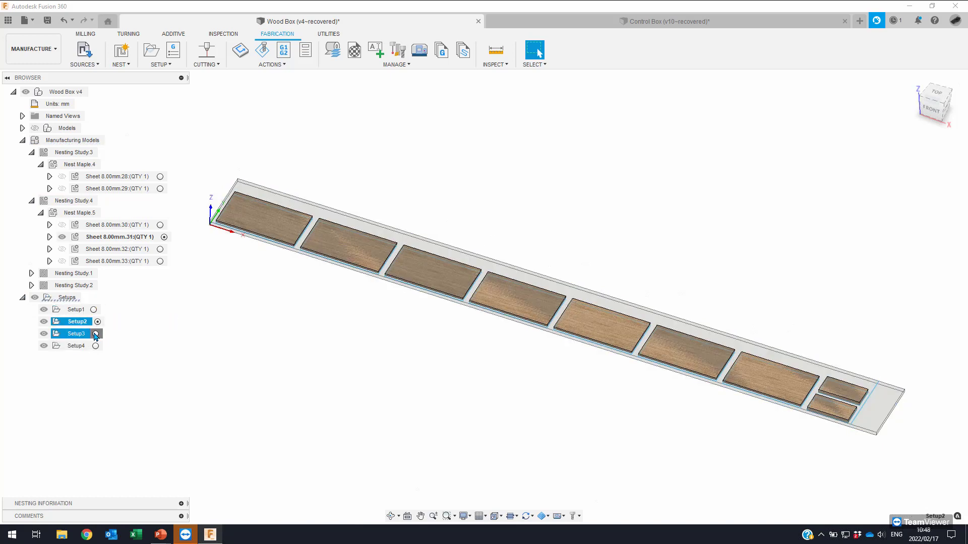
click(97, 346)
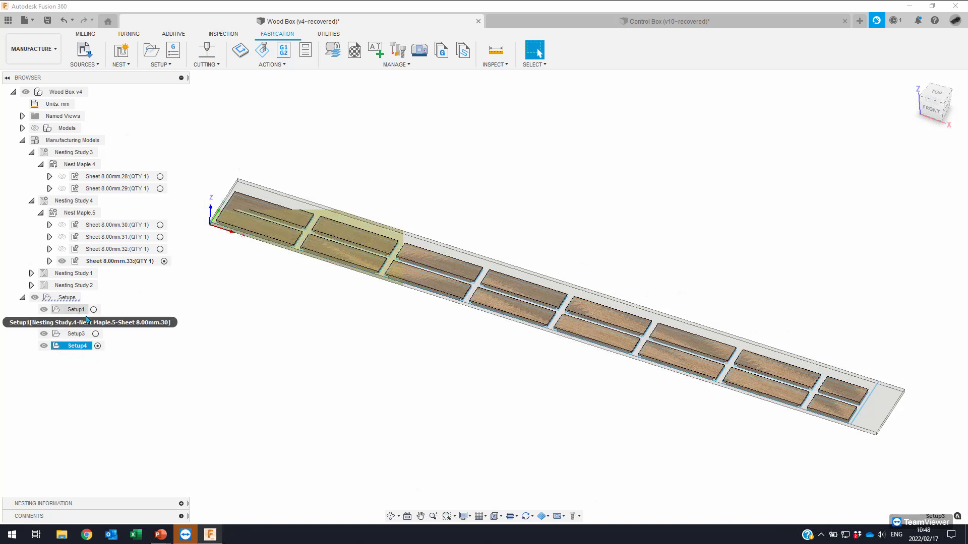
click(94, 310)
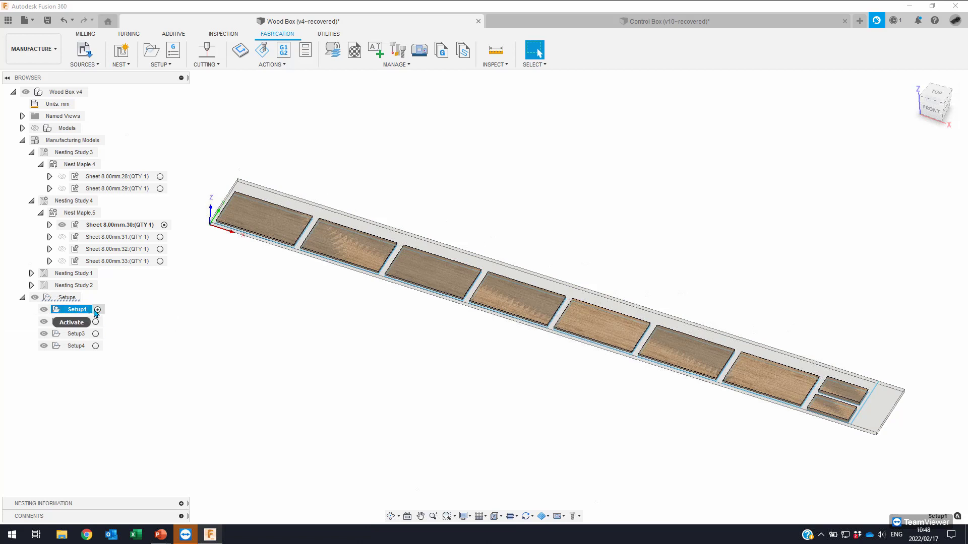
click(97, 322)
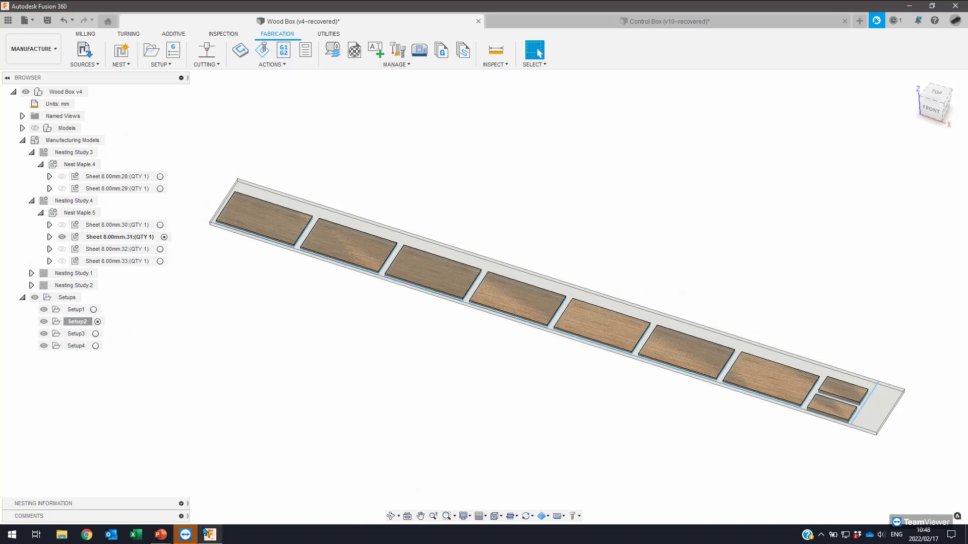
mouse_move(160, 534)
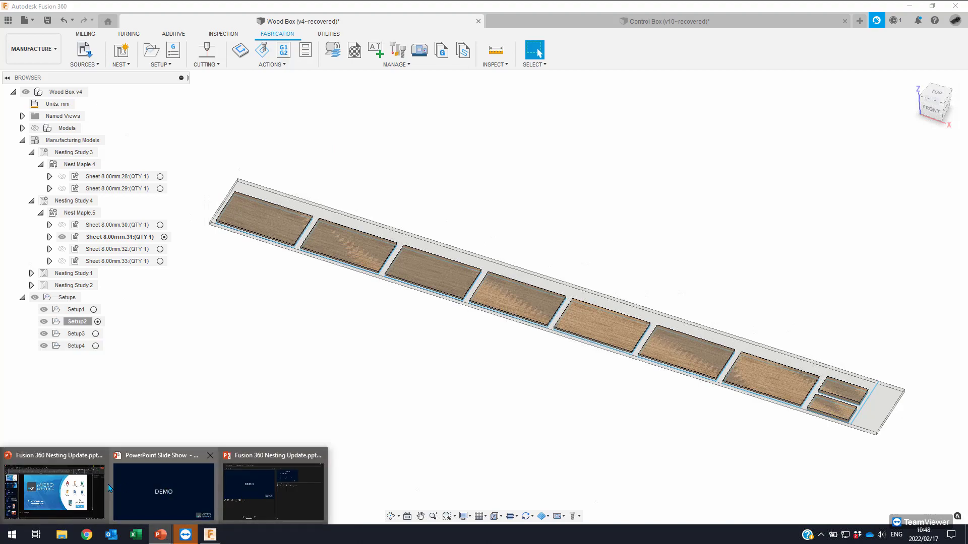